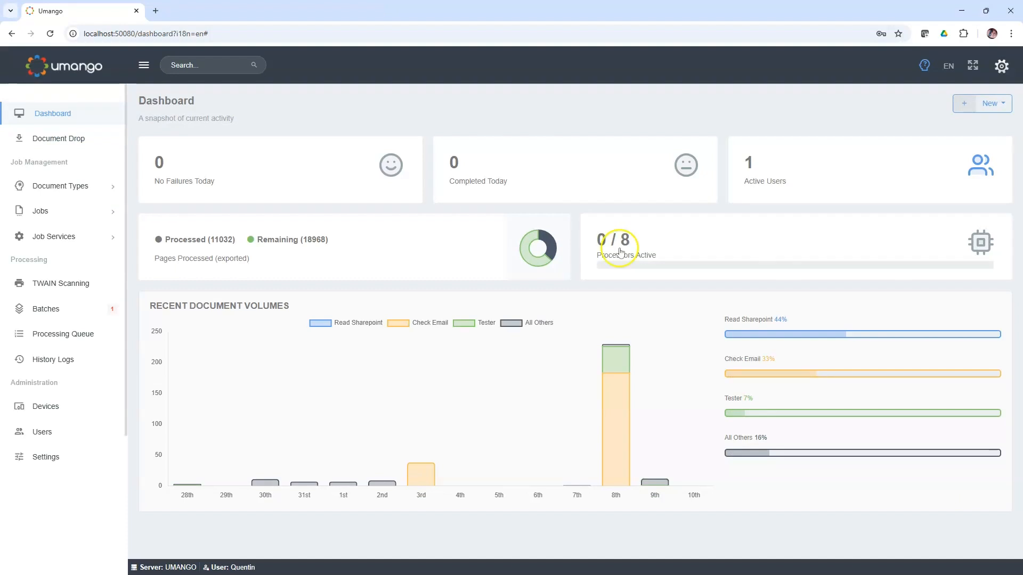
Step: Open the zone setup of the AskAI Demo job and start a new zone on the sample document
{"action": "left_click", "coordinate": [62, 215]}
{"action": "left_click", "coordinate": [75, 233]}
{"action": "left_click", "coordinate": [368, 128]}
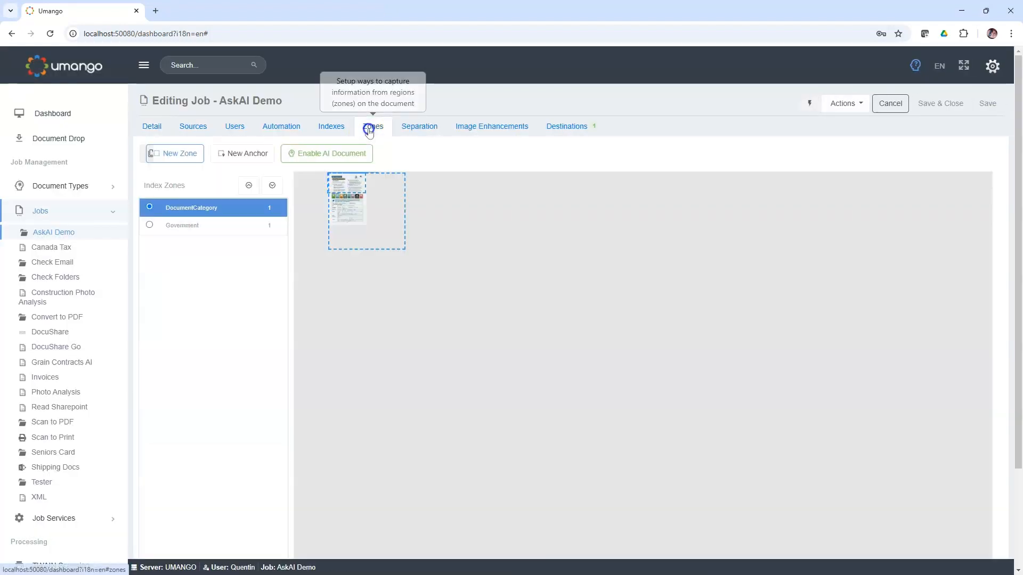
{"action": "left_click", "coordinate": [331, 154]}
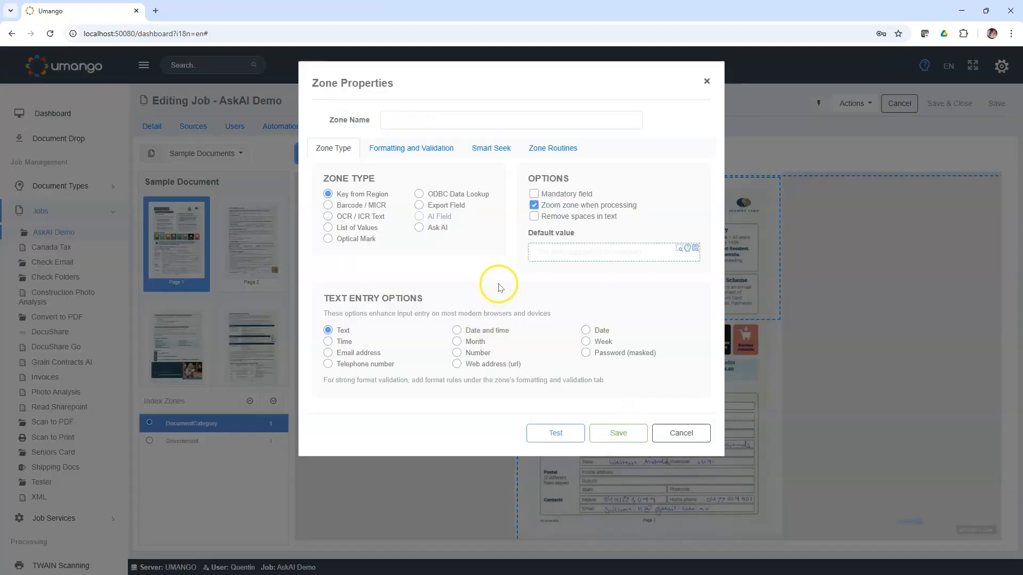
Step: Turn off zone zooming when processing and insert the find-and-replace text merge method as the zone's default value
{"action": "left_click", "coordinate": [533, 205]}
{"action": "left_click", "coordinate": [563, 256]}
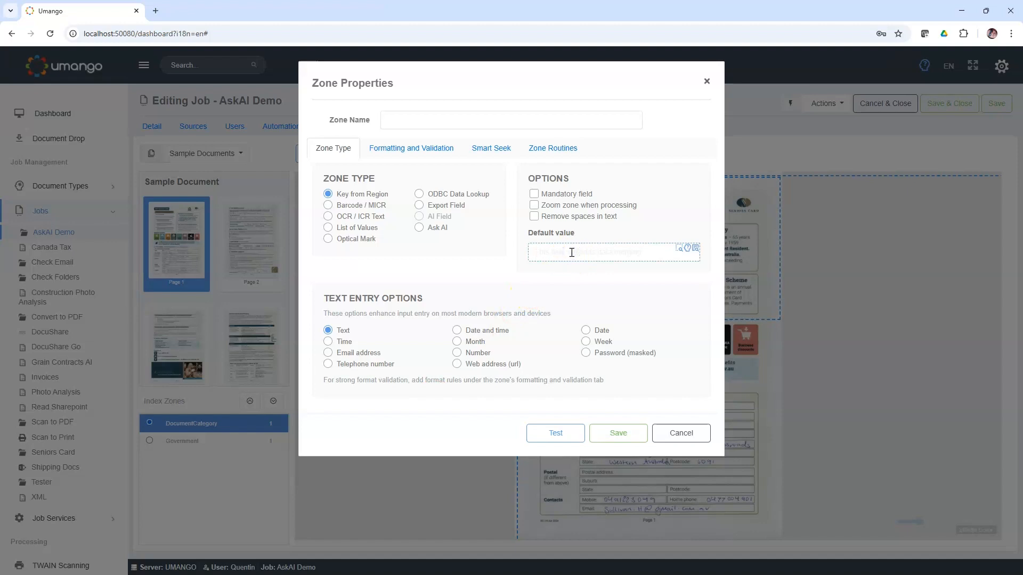
{"action": "type", "text": "re"}
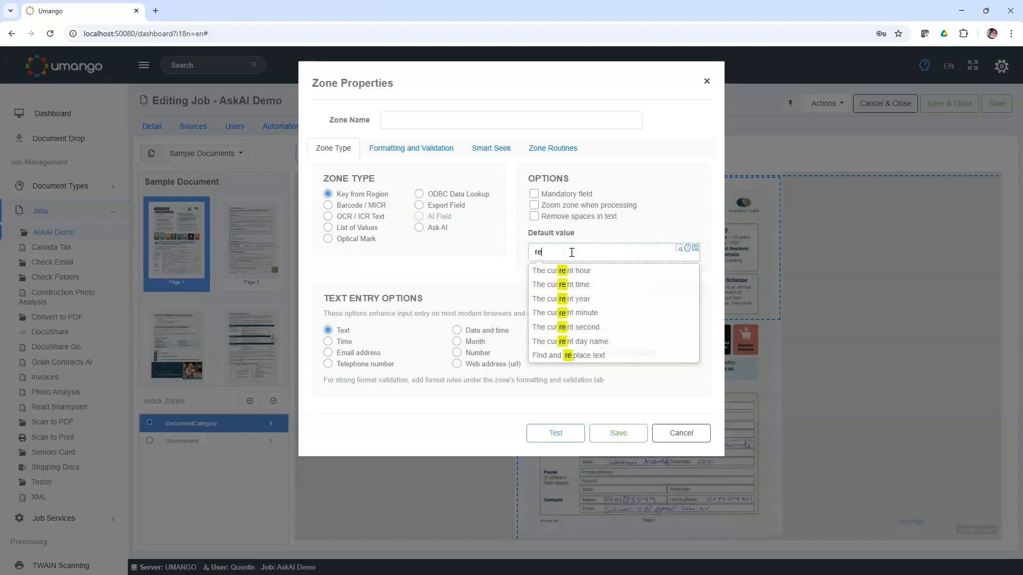
{"action": "key", "text": "BackSpace"}
{"action": "key", "text": "BackSpace"}
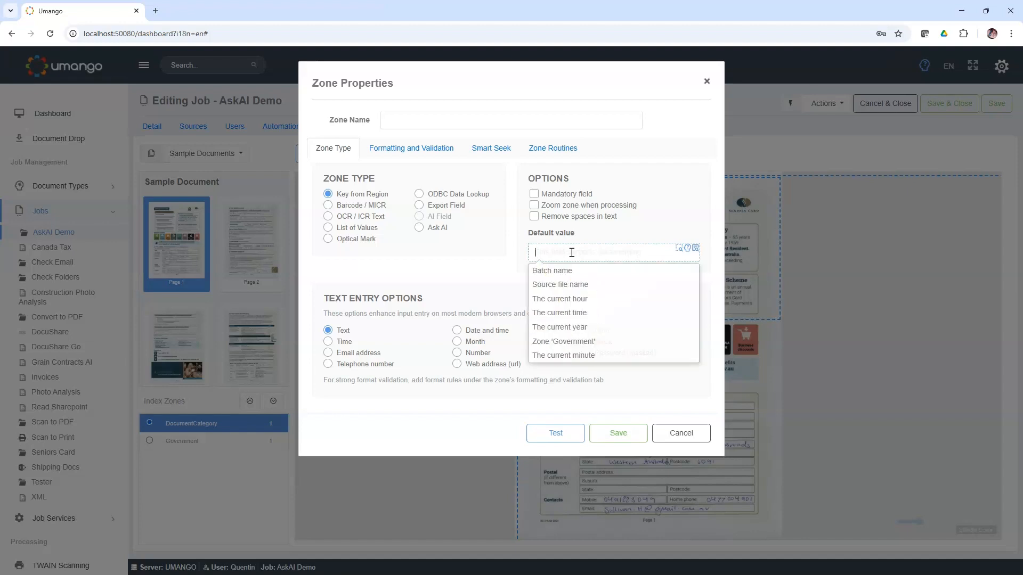
{"action": "type", "text": "repl"}
{"action": "left_click", "coordinate": [569, 271]}
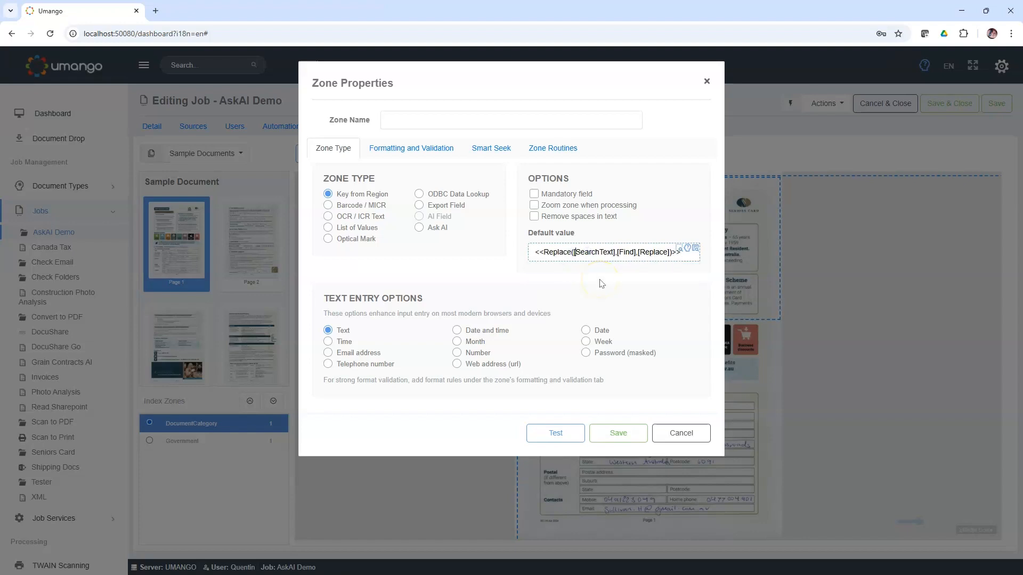
Step: Fill in the Replace method with the Government zone as search text, "-" as the text to find and "_" as replacement
{"action": "key", "text": "BackSpace"}
{"action": "type", "text": "gove"}
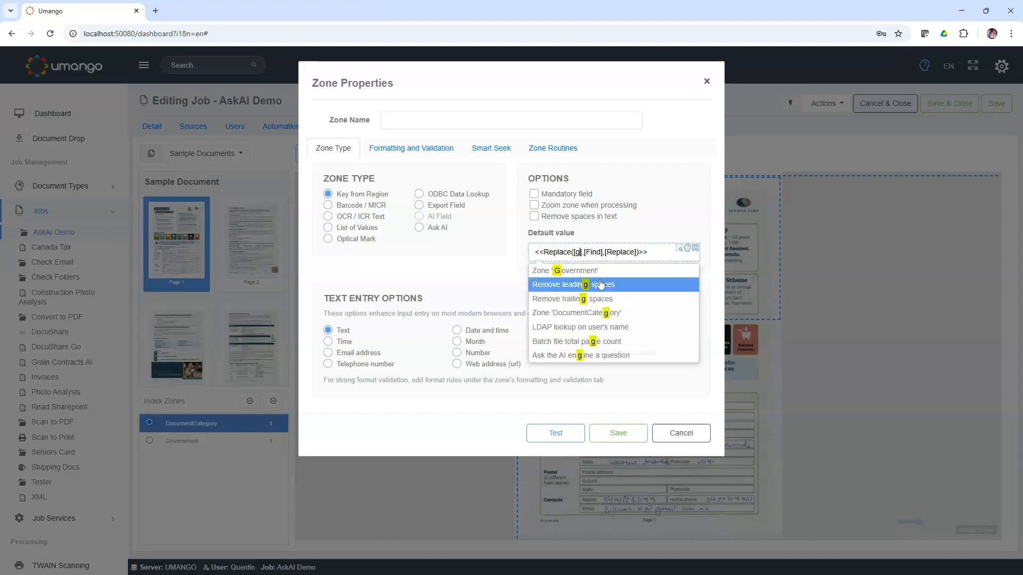
{"action": "left_click", "coordinate": [600, 270]}
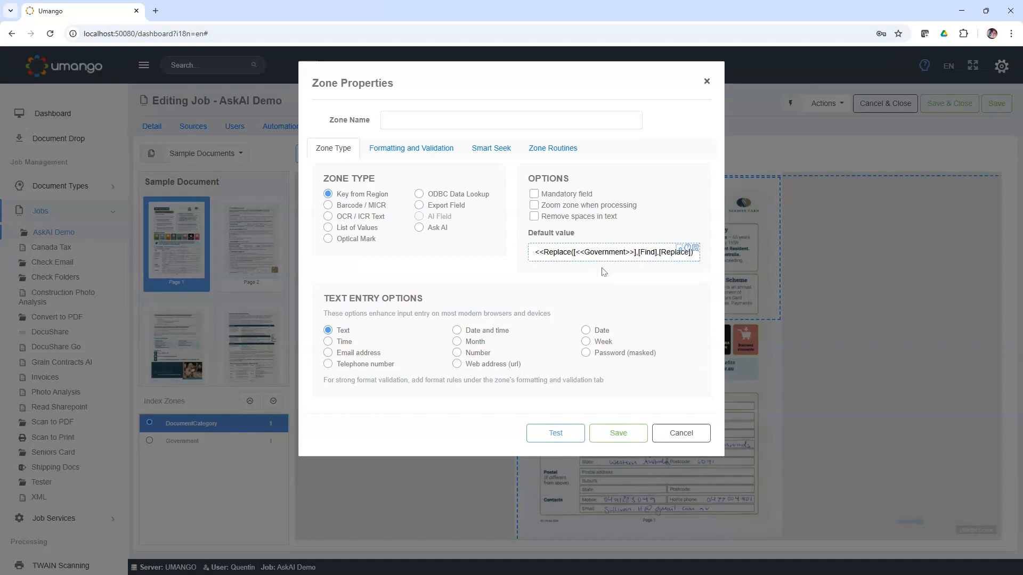
{"action": "key", "text": "ctrl+shift+Right"}
{"action": "key", "text": "BackSpace"}
{"action": "key", "text": "ctrl+shift+Right"}
{"action": "key", "text": "BackSpace"}
{"action": "type", "text": "_"}
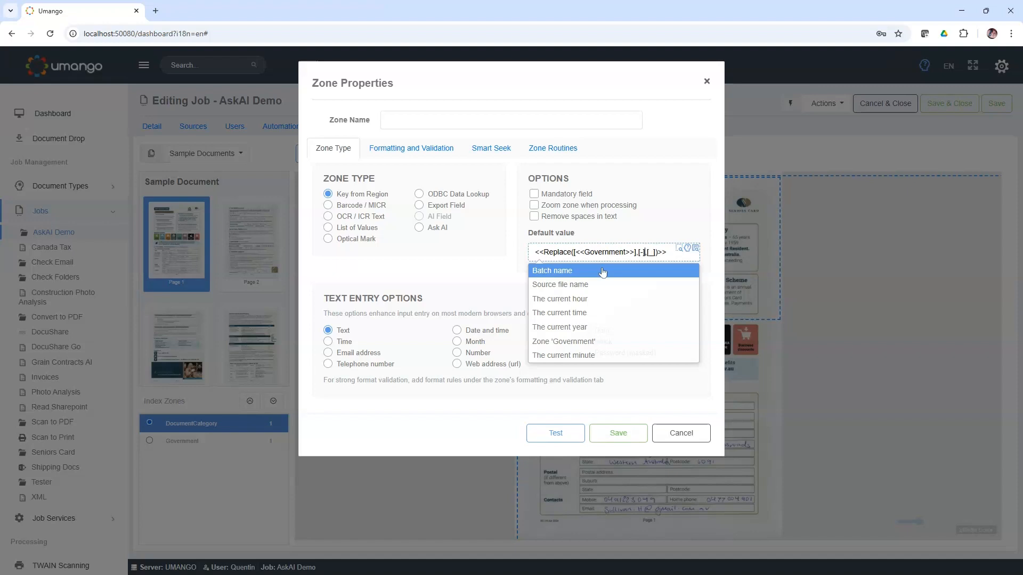
Step: Remove the comma between [-] and [_] and the last > from the merge expression, and ask the Umango Assistant to check its syntax
{"action": "key", "text": "BackSpace"}
{"action": "key", "text": "BackSpace"}
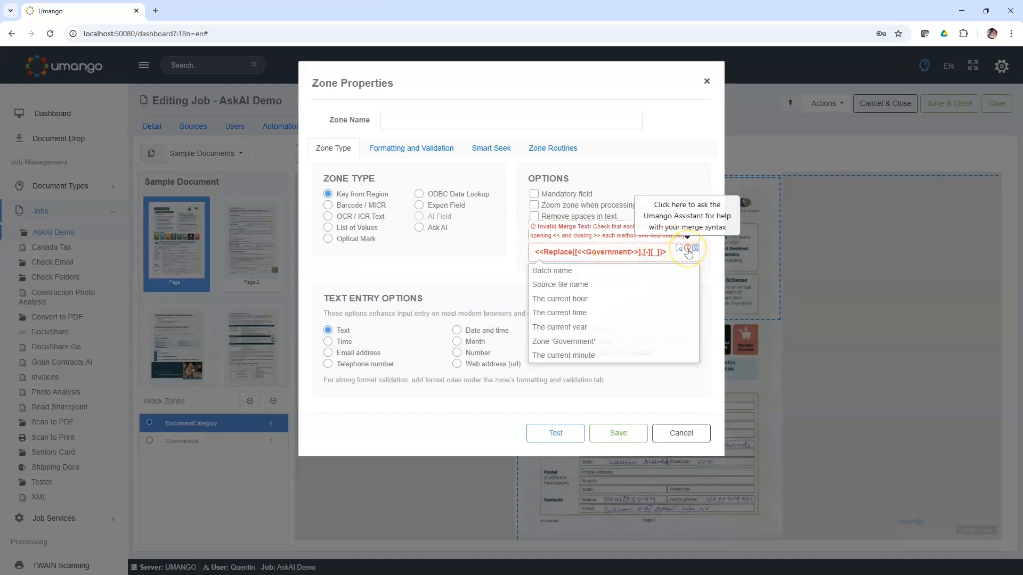
{"action": "left_click", "coordinate": [688, 250]}
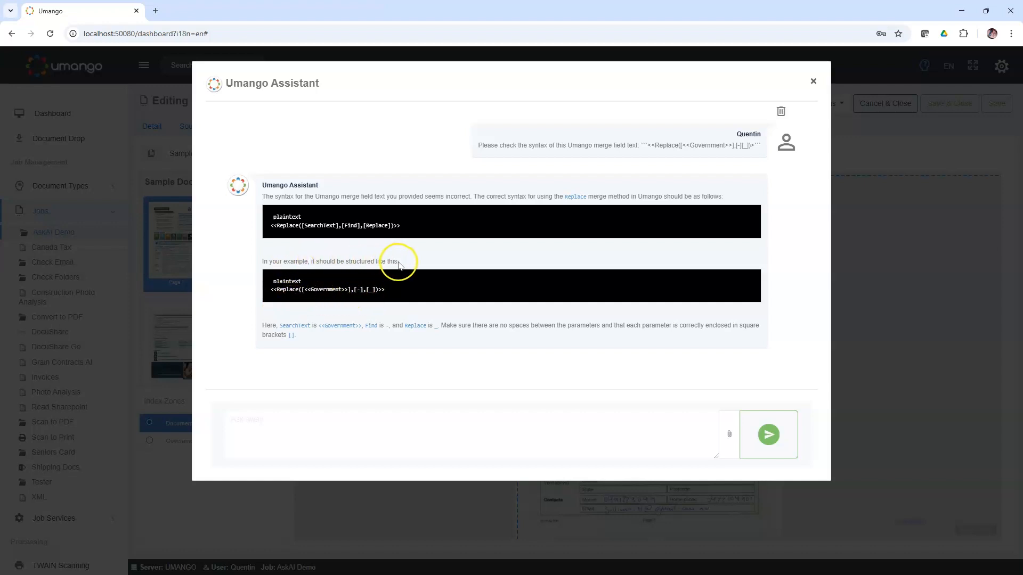
Step: Replace the default value with the assistant's suggested <<Replace([<<Government>>],[-],[_])>>, and discard the new zone
{"action": "left_click_drag", "start_coordinate": [397, 291], "coordinate": [270, 290]}
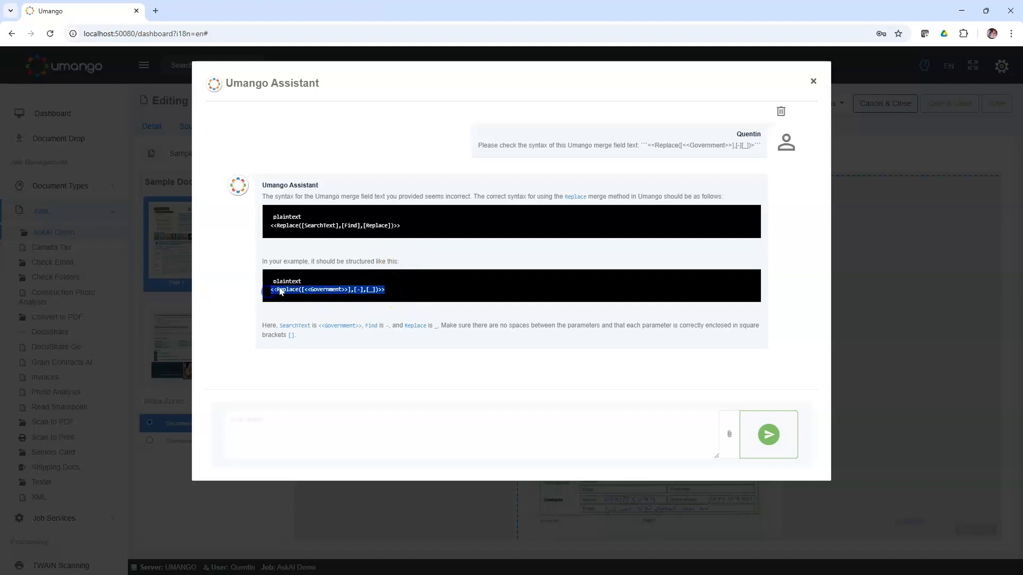
{"action": "right_click", "coordinate": [284, 291]}
{"action": "left_click", "coordinate": [312, 308]}
{"action": "left_click", "coordinate": [813, 81]}
{"action": "left_click", "coordinate": [612, 254]}
{"action": "key", "text": "ctrl+a"}
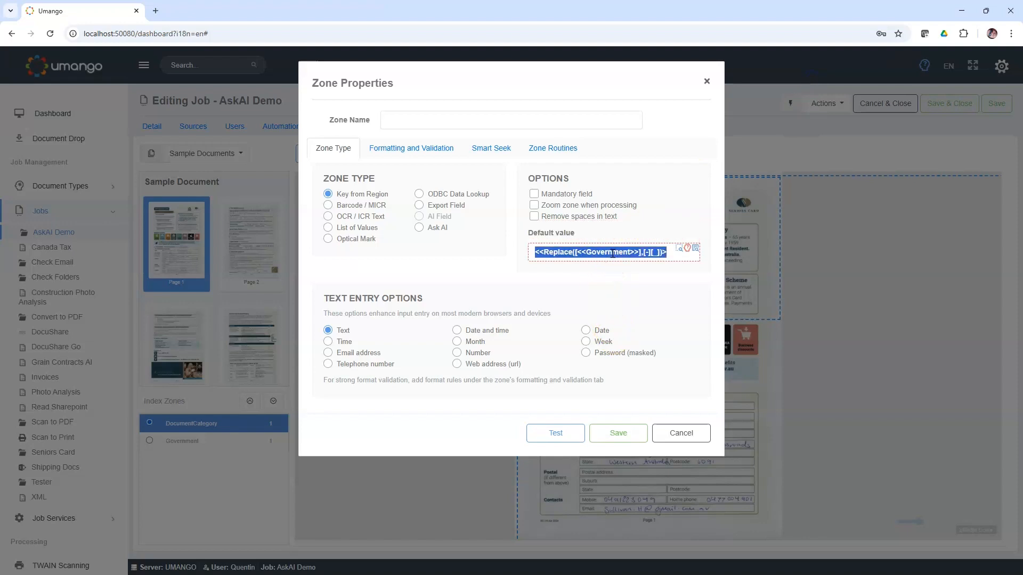
{"action": "key", "text": "ctrl+v"}
{"action": "left_click", "coordinate": [645, 226]}
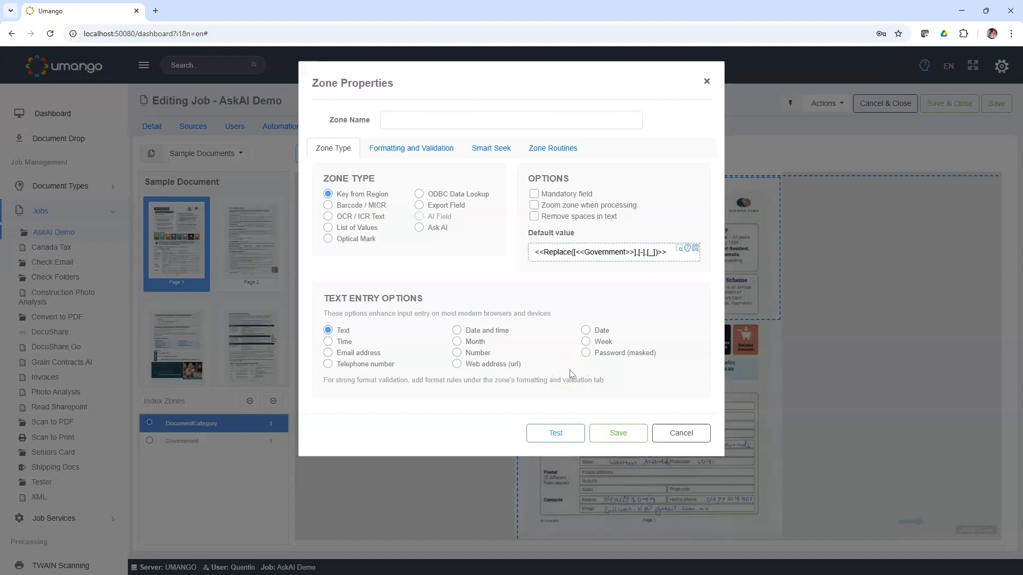
{"action": "left_click", "coordinate": [626, 376]}
{"action": "left_click", "coordinate": [676, 434]}
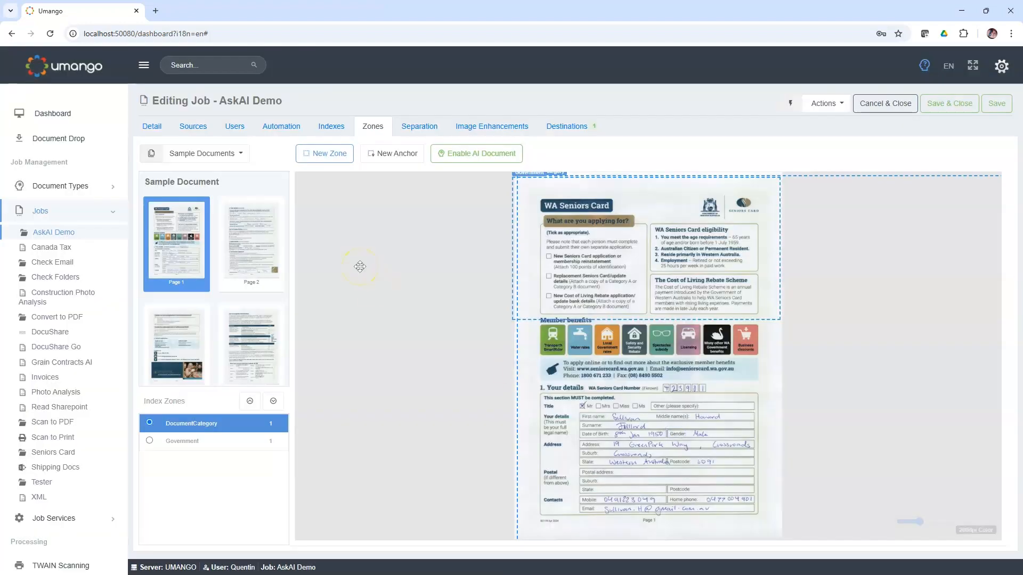
Step: Open the Umango Assistant and clear its previous conversation for a new question
{"action": "left_click", "coordinate": [924, 65]}
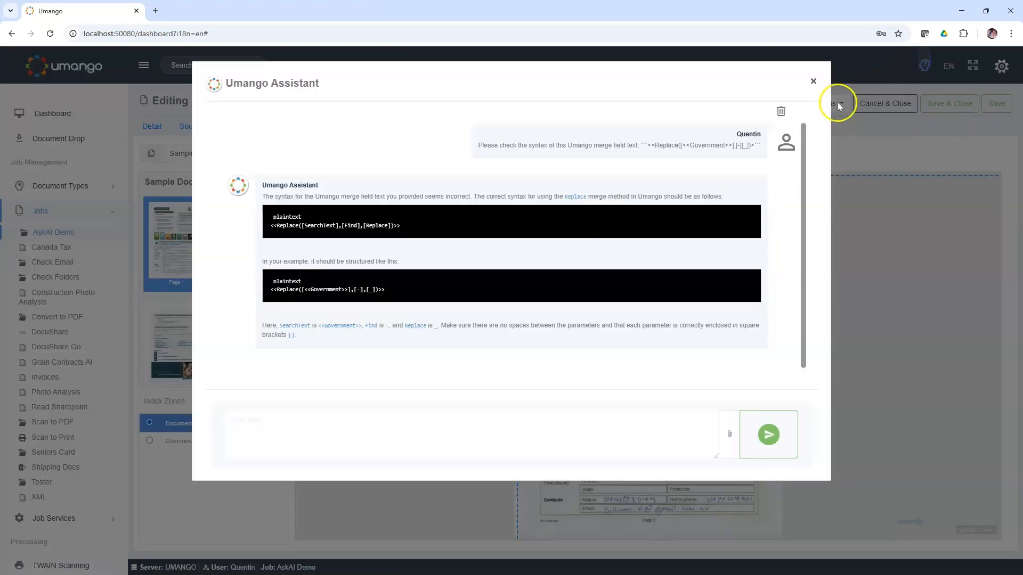
{"action": "left_click", "coordinate": [780, 111]}
{"action": "left_click", "coordinate": [425, 435]}
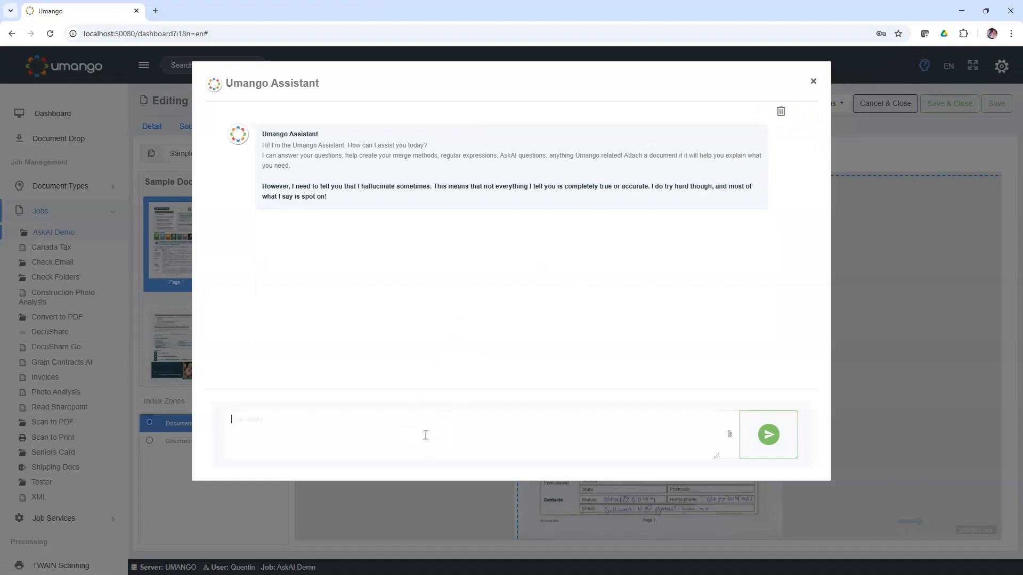
Step: Ask the assistant for a C# zone script that takes a US$ value as program argument and returns it in Euros using a free online web API
{"action": "type", "text": "Write me a zone script in C# taht takes a "}
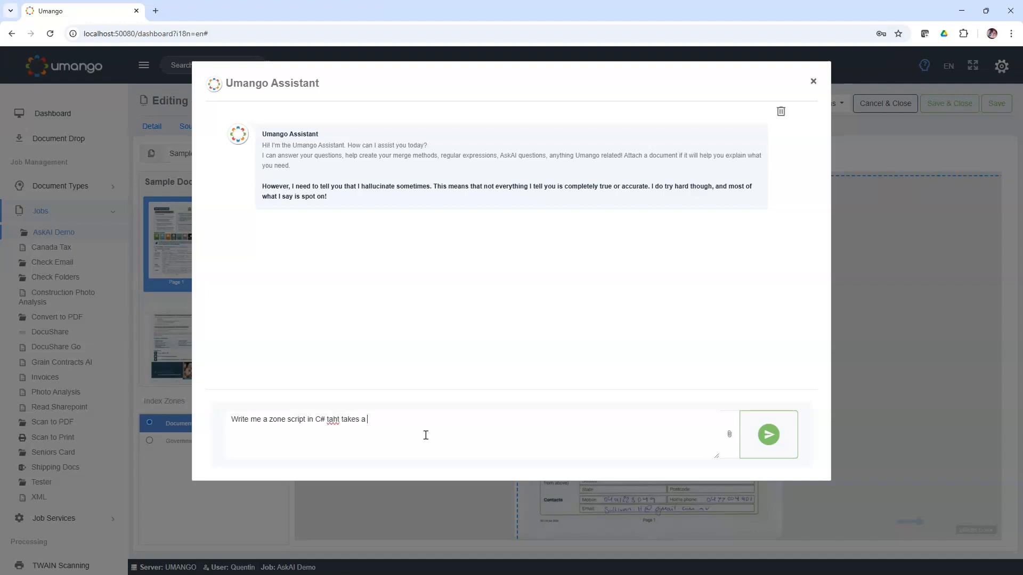
{"action": "type", "text": "US$ value as a program argument and returns the value c"}
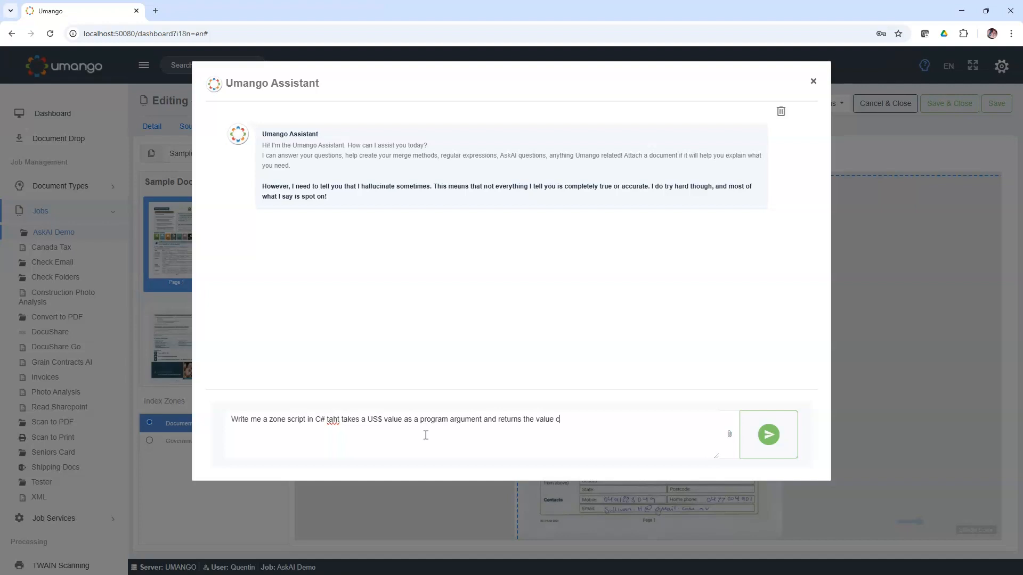
{"action": "type", "text": "onverted to Euros using a free online web api"}
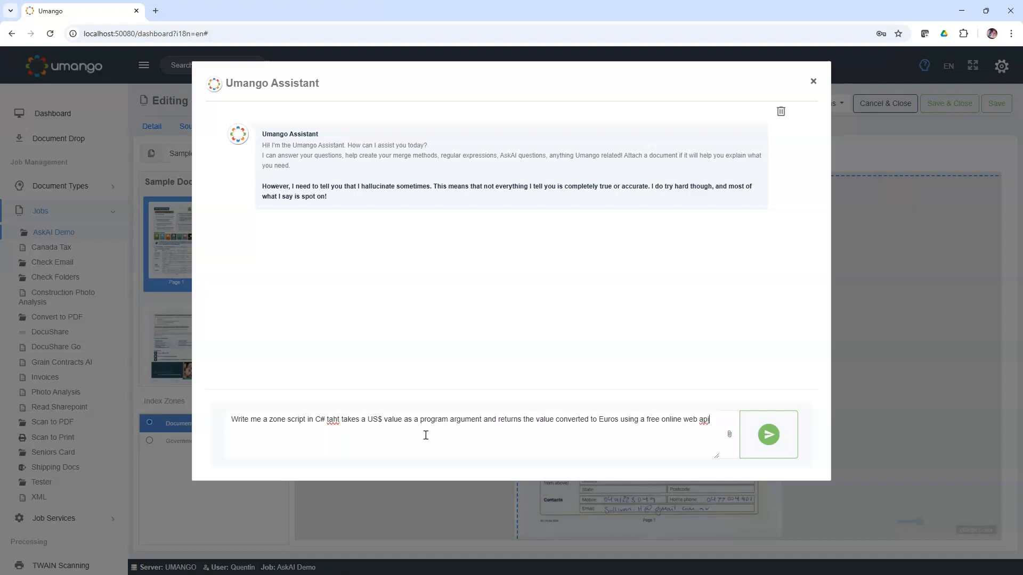
{"action": "left_click", "coordinate": [771, 436]}
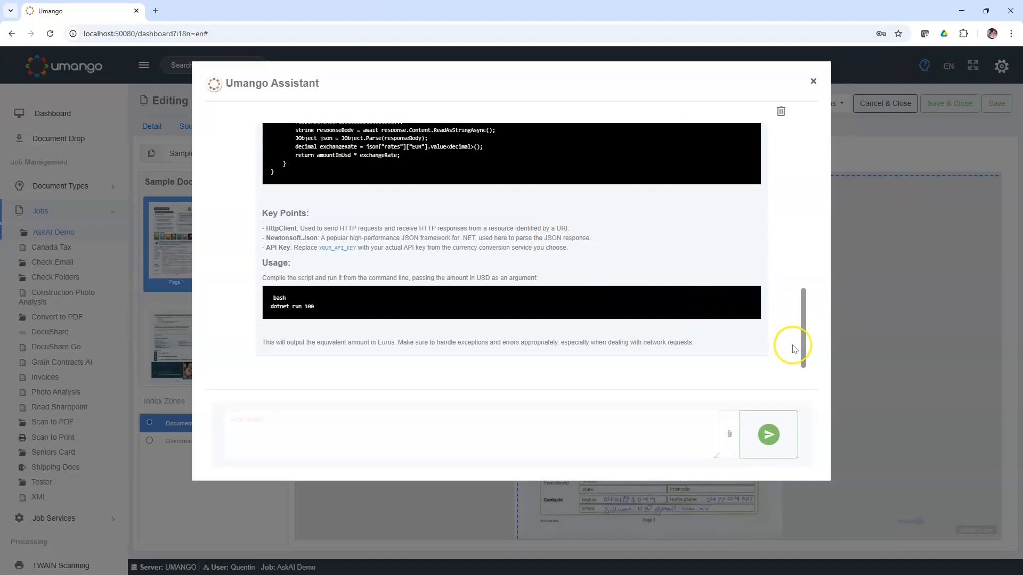
Step: Examine the generated C# script, including its argument check, conversion call and exchange rate API request
{"action": "left_click_drag", "start_coordinate": [801, 334], "coordinate": [802, 282]}
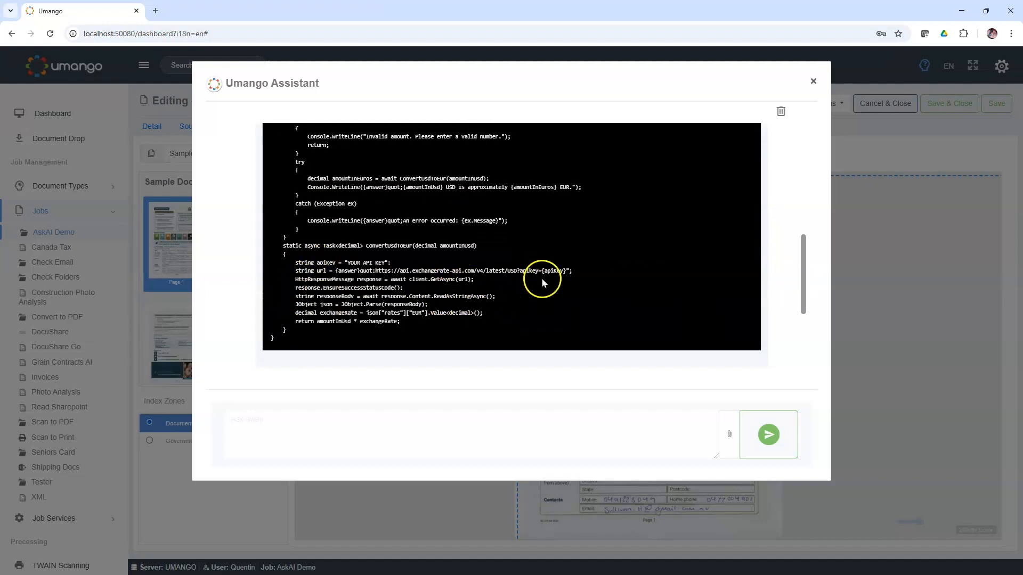
{"action": "scroll", "coordinate": [539, 280], "scroll_direction": "up", "scroll_amount": 3}
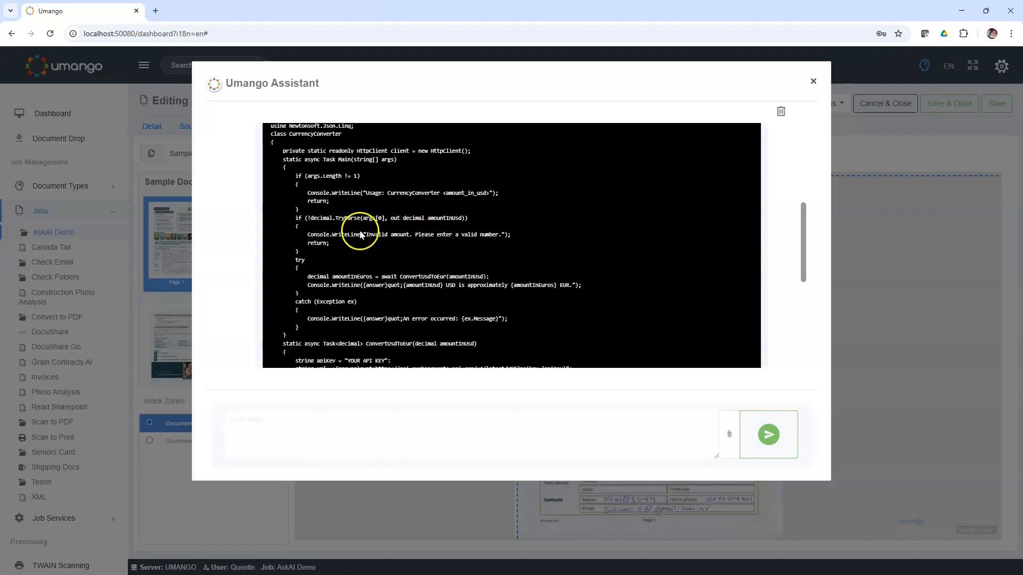
{"action": "scroll", "coordinate": [345, 243], "scroll_direction": "down", "scroll_amount": 1}
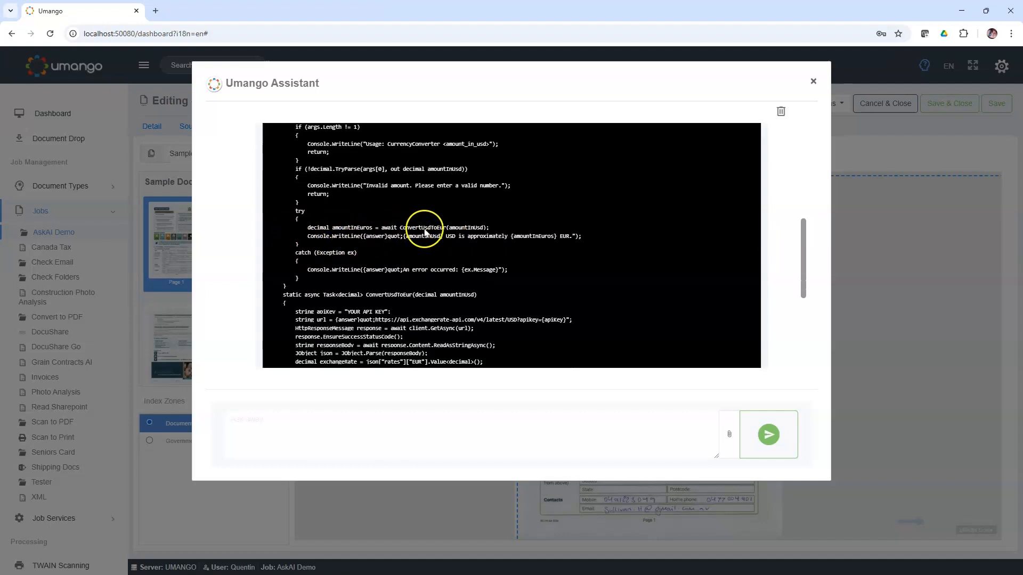
{"action": "scroll", "coordinate": [425, 232], "scroll_direction": "down", "scroll_amount": 2}
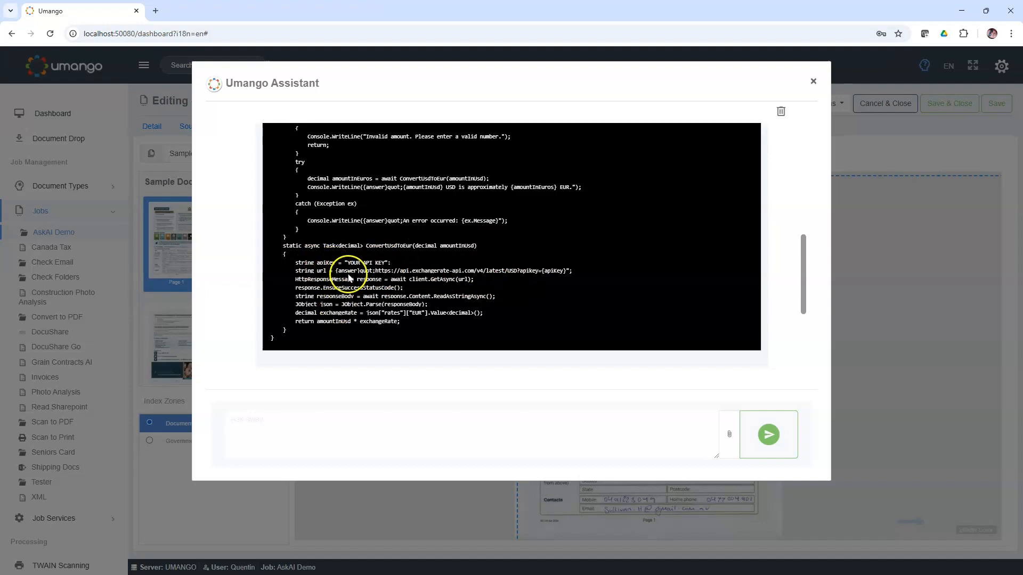
{"action": "scroll", "coordinate": [349, 278], "scroll_direction": "up", "scroll_amount": 1}
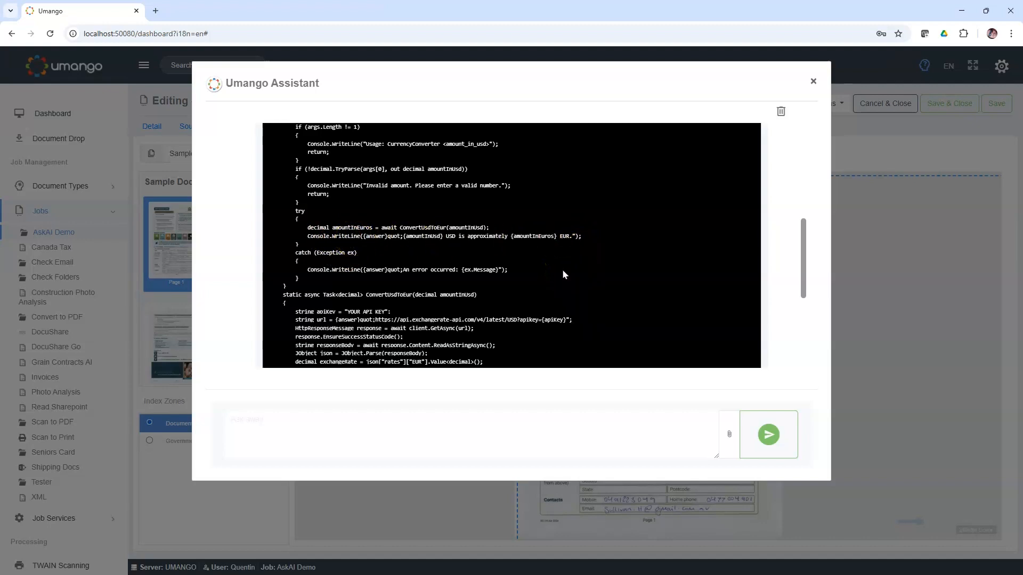
{"action": "scroll", "coordinate": [656, 222], "scroll_direction": "down", "scroll_amount": 2}
{"action": "scroll", "coordinate": [656, 223], "scroll_direction": "up", "scroll_amount": 4}
{"action": "scroll", "coordinate": [656, 223], "scroll_direction": "up", "scroll_amount": 1}
{"action": "scroll", "coordinate": [657, 223], "scroll_direction": "down", "scroll_amount": 1}
{"action": "scroll", "coordinate": [656, 223], "scroll_direction": "down", "scroll_amount": 1}
{"action": "scroll", "coordinate": [657, 225], "scroll_direction": "down", "scroll_amount": 1}
{"action": "scroll", "coordinate": [657, 224], "scroll_direction": "up", "scroll_amount": 2}
{"action": "scroll", "coordinate": [657, 225], "scroll_direction": "down", "scroll_amount": 1}
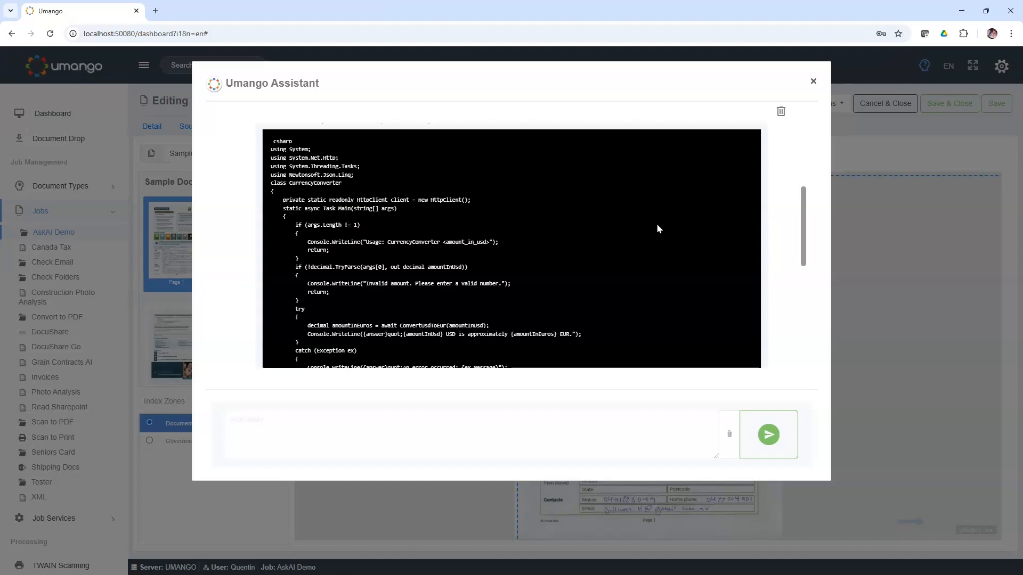
Step: Clear the script conversation and close the Umango Assistant
{"action": "left_click", "coordinate": [781, 112]}
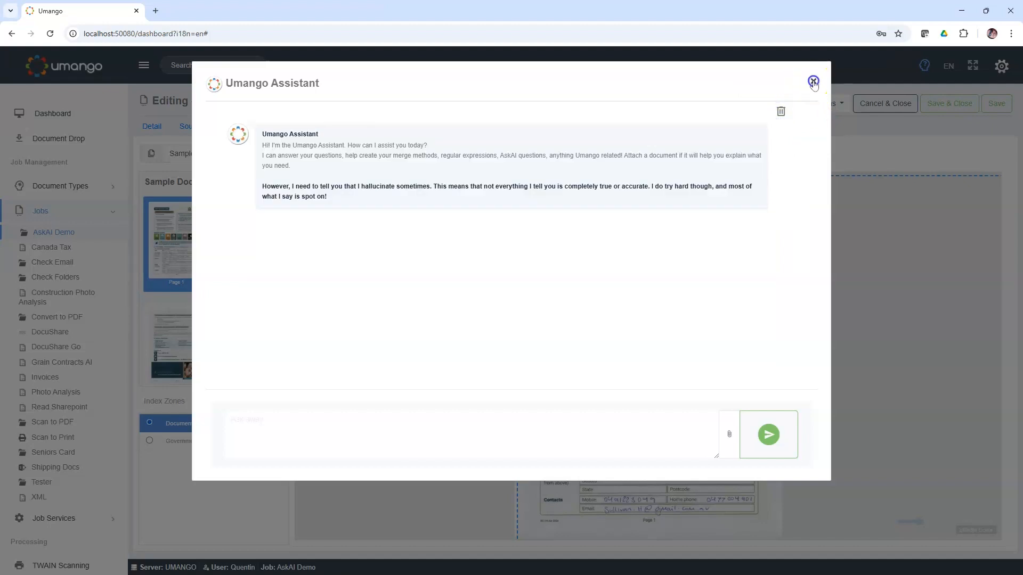
{"action": "left_click", "coordinate": [813, 81]}
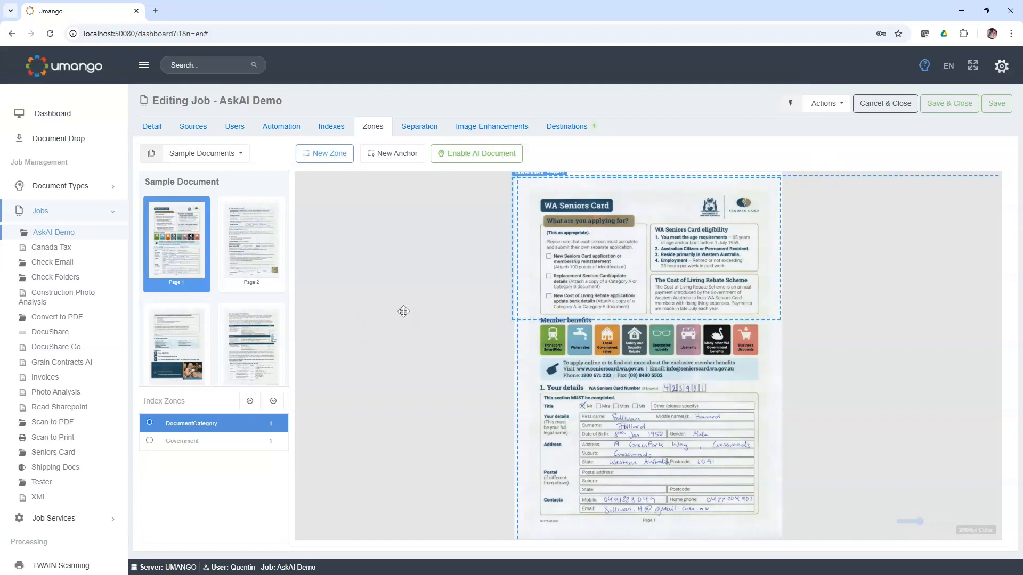
Step: Draw a new zone over the middle of the sample form and set its type to ODBC Data Lookup
{"action": "left_click", "coordinate": [326, 153]}
{"action": "left_click_drag", "start_coordinate": [514, 227], "coordinate": [680, 375]}
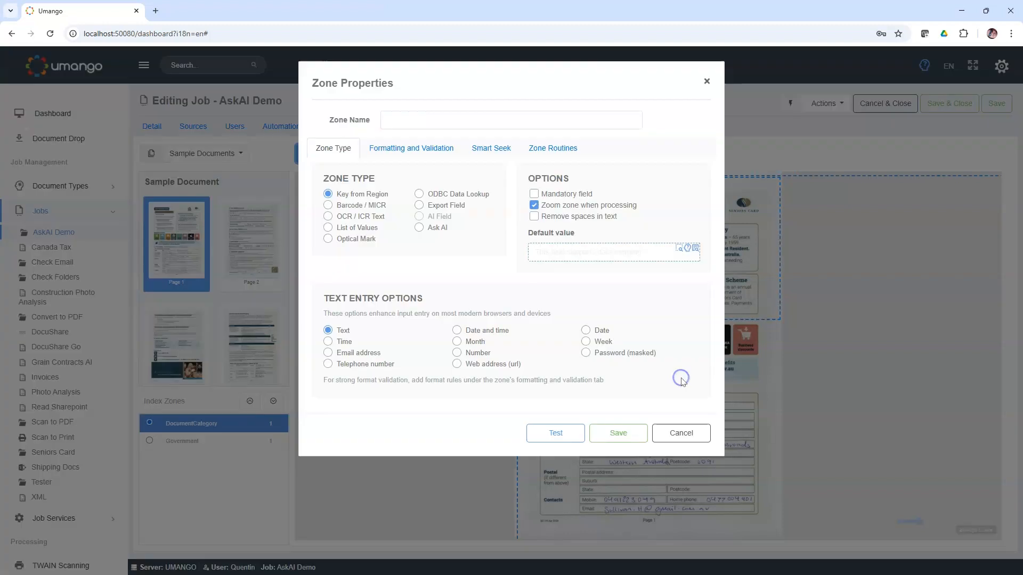
{"action": "left_click", "coordinate": [420, 192]}
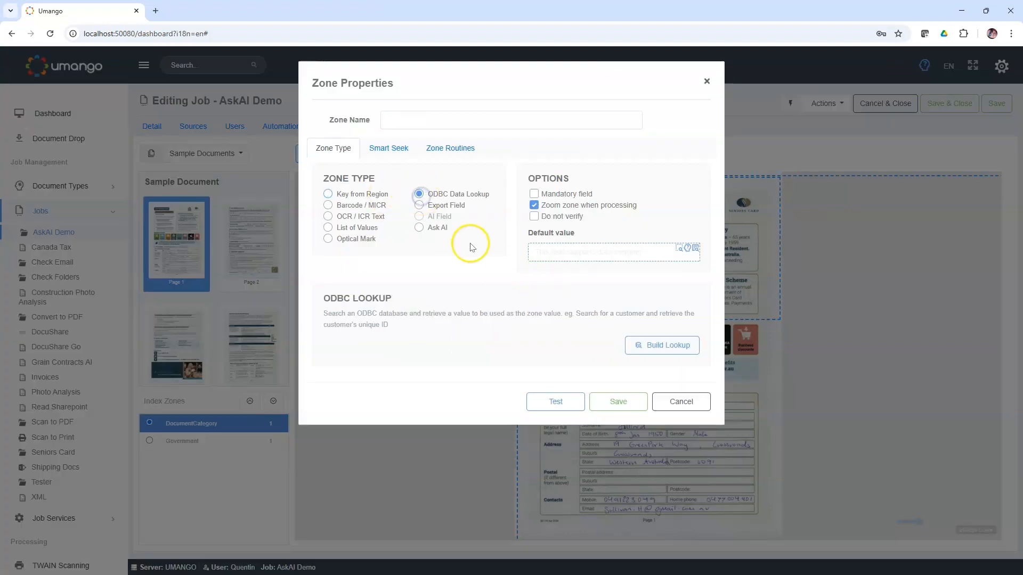
Step: Build the zone's lookup on the CoDB data source and request the Umango Assistant's help with its SQL query
{"action": "left_click", "coordinate": [649, 347]}
{"action": "left_click", "coordinate": [507, 160]}
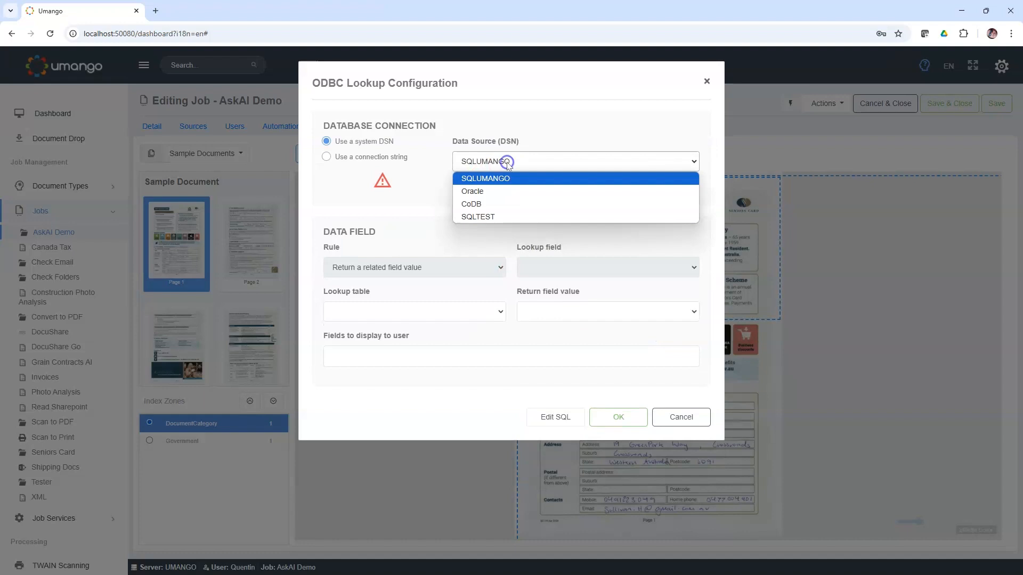
{"action": "left_click", "coordinate": [484, 205]}
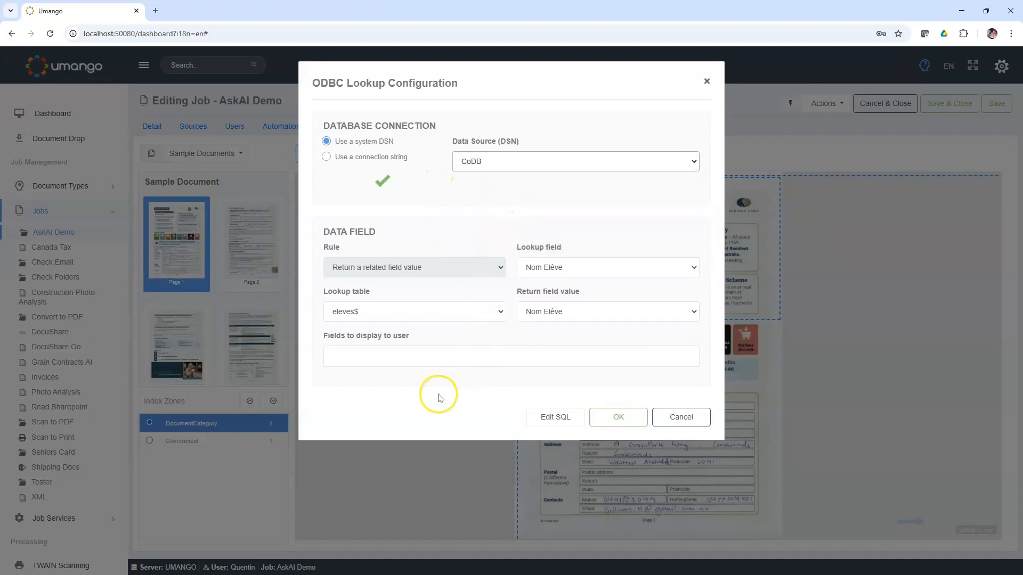
{"action": "left_click", "coordinate": [545, 422]}
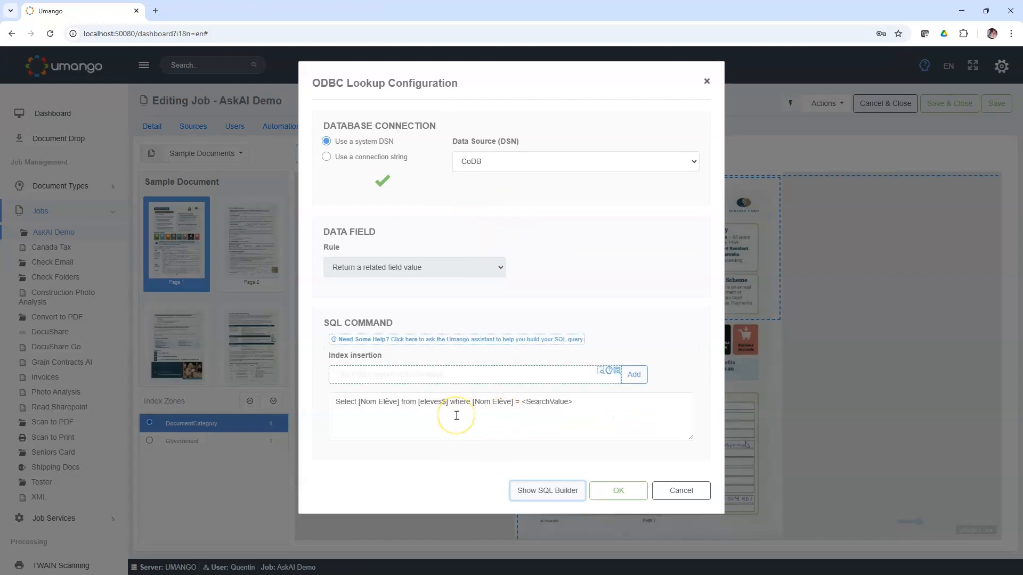
{"action": "left_click", "coordinate": [458, 344]}
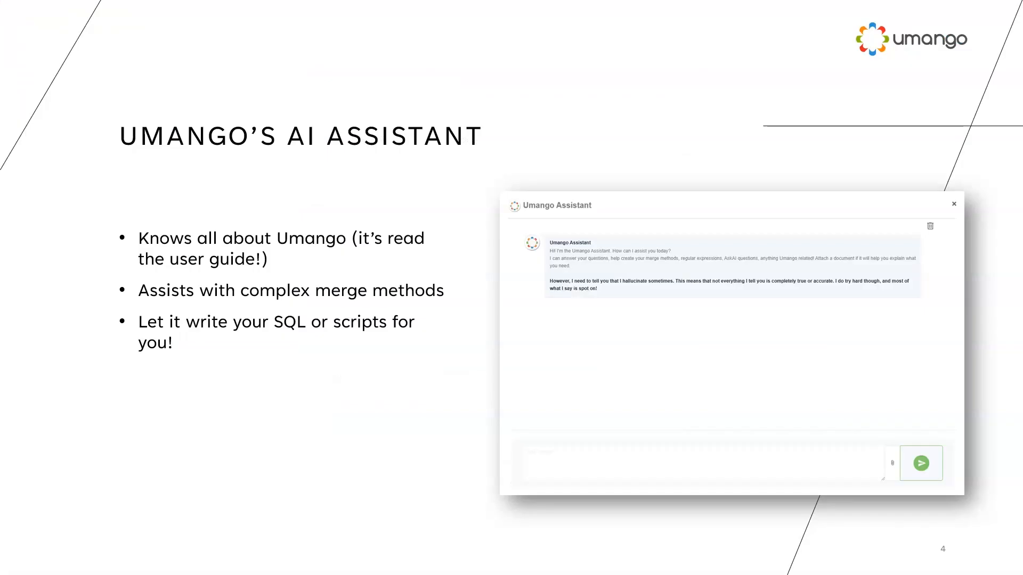
{"action": "key", "text": "Right"}
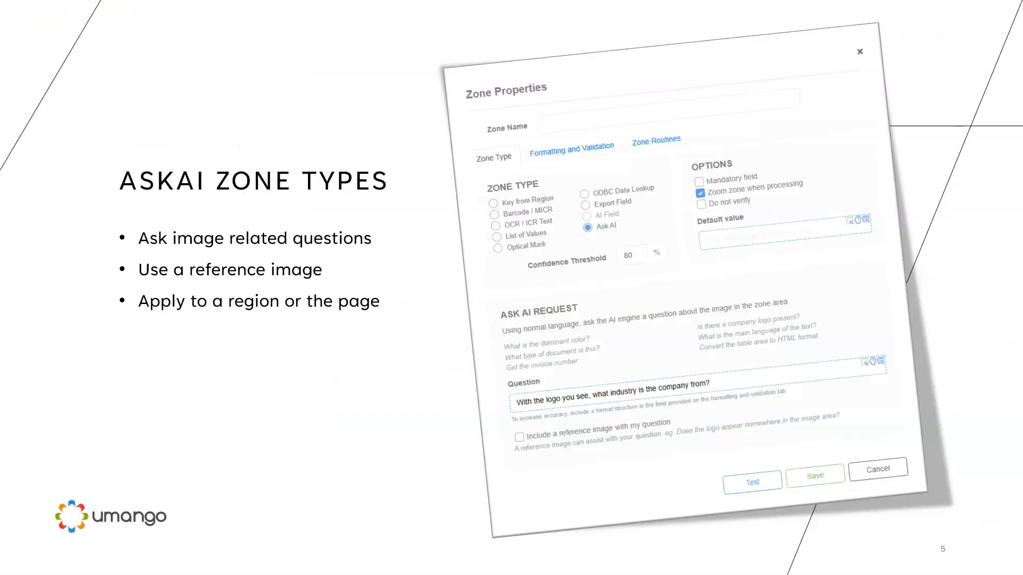
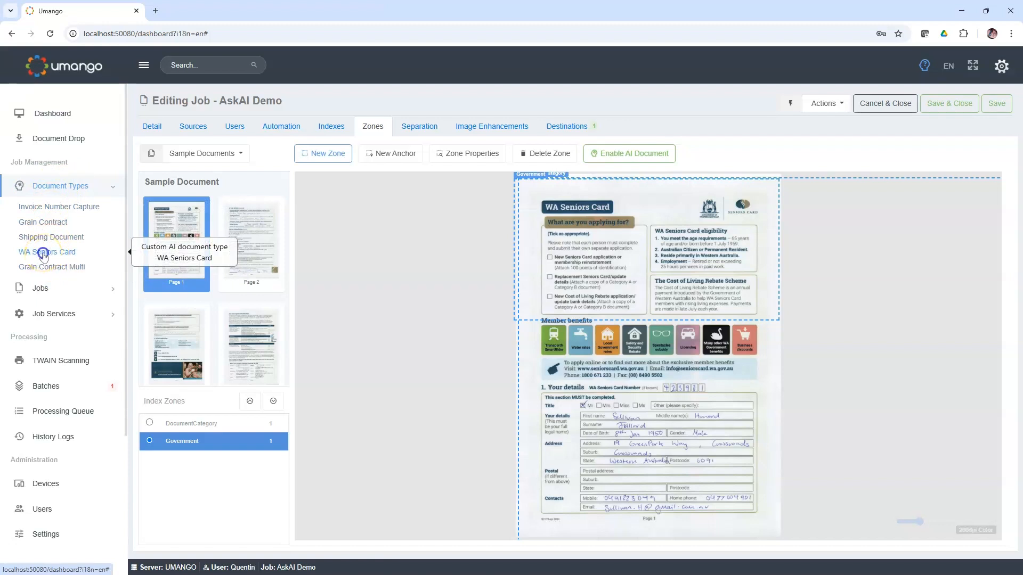
Step: Open the WA Seniors Card document type and review its AI field values against the sample form's details section
{"action": "left_click", "coordinate": [43, 255]}
{"action": "left_click", "coordinate": [605, 372]}
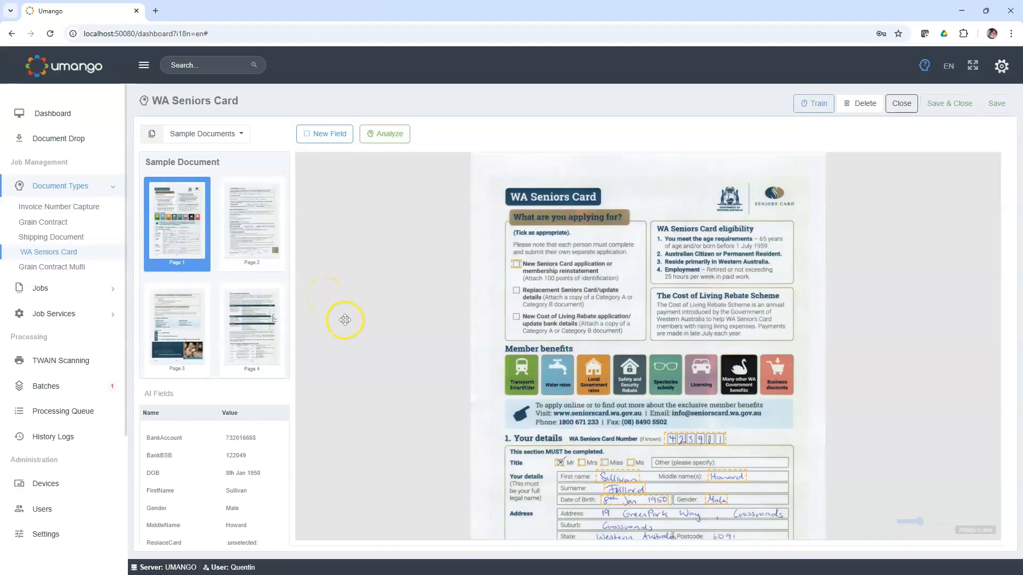
{"action": "scroll", "coordinate": [250, 442], "scroll_direction": "down", "scroll_amount": 3}
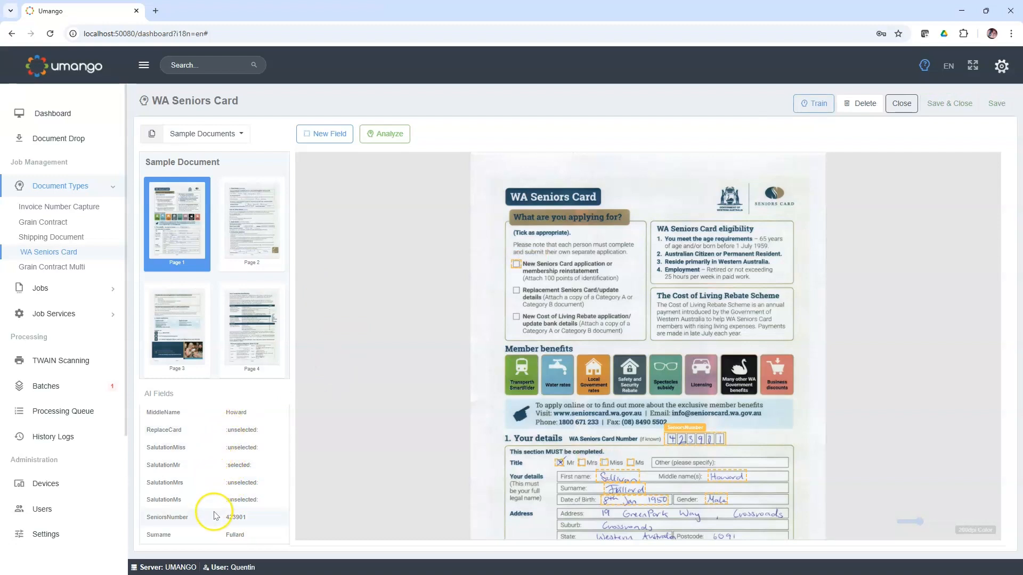
{"action": "scroll", "coordinate": [259, 468], "scroll_direction": "up", "scroll_amount": 2}
{"action": "scroll", "coordinate": [259, 469], "scroll_direction": "up", "scroll_amount": 1}
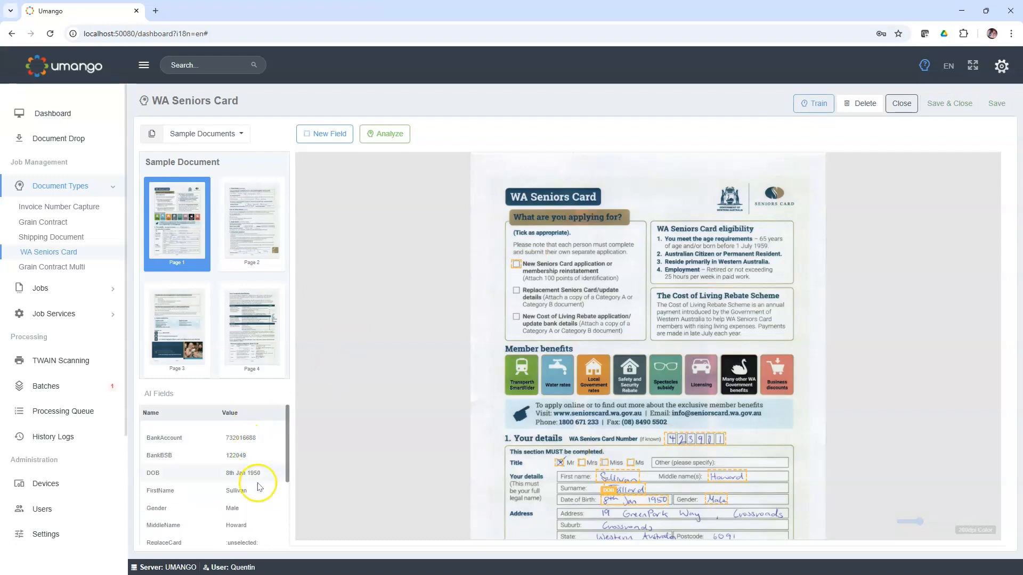
{"action": "left_click_drag", "start_coordinate": [487, 455], "coordinate": [491, 366]}
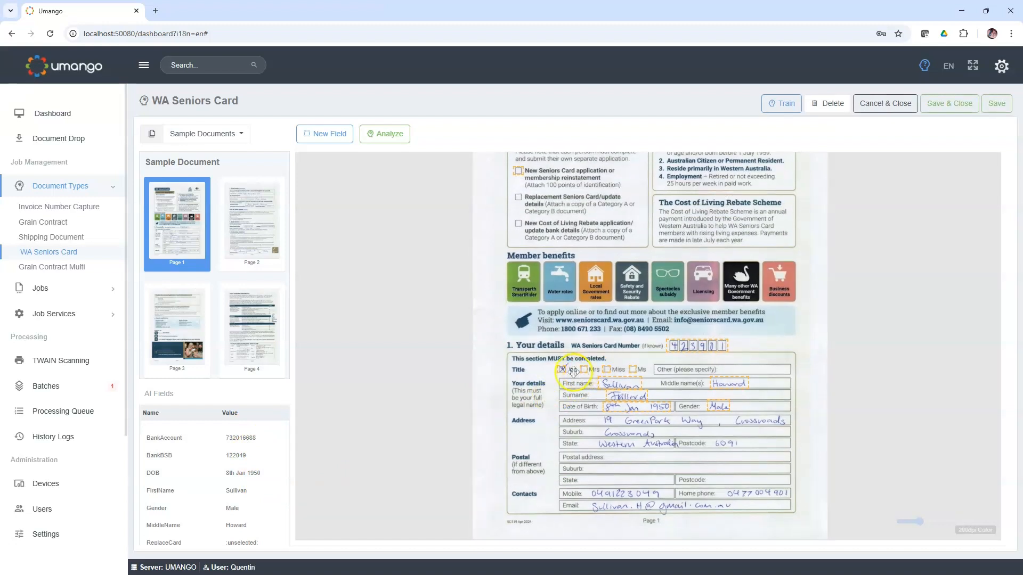
Step: Inspect the FirstName field's type and sample value in its properties, leaving them without saving changes
{"action": "double_click", "coordinate": [602, 388]}
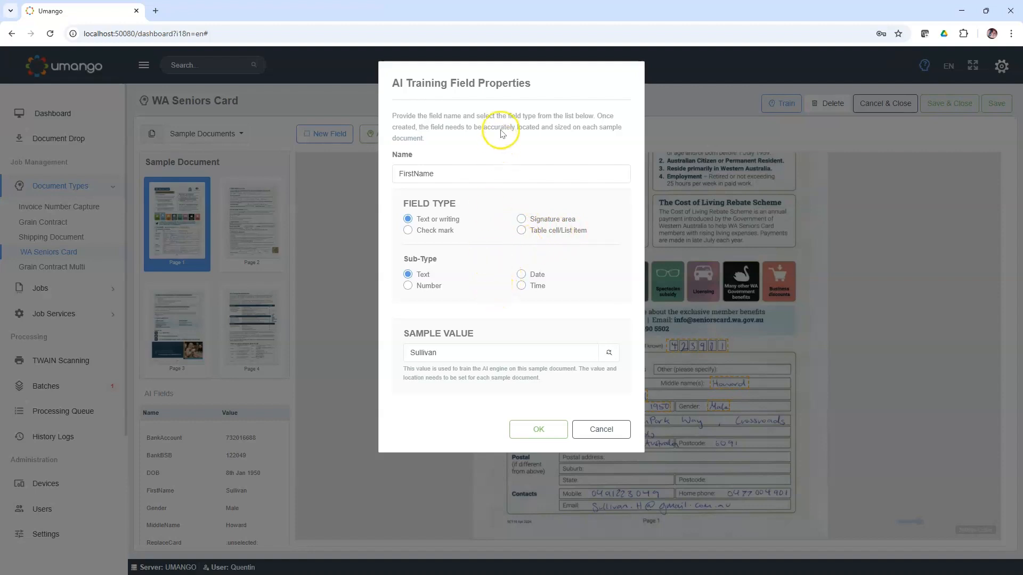
{"action": "left_click_drag", "start_coordinate": [562, 88], "coordinate": [436, 108]}
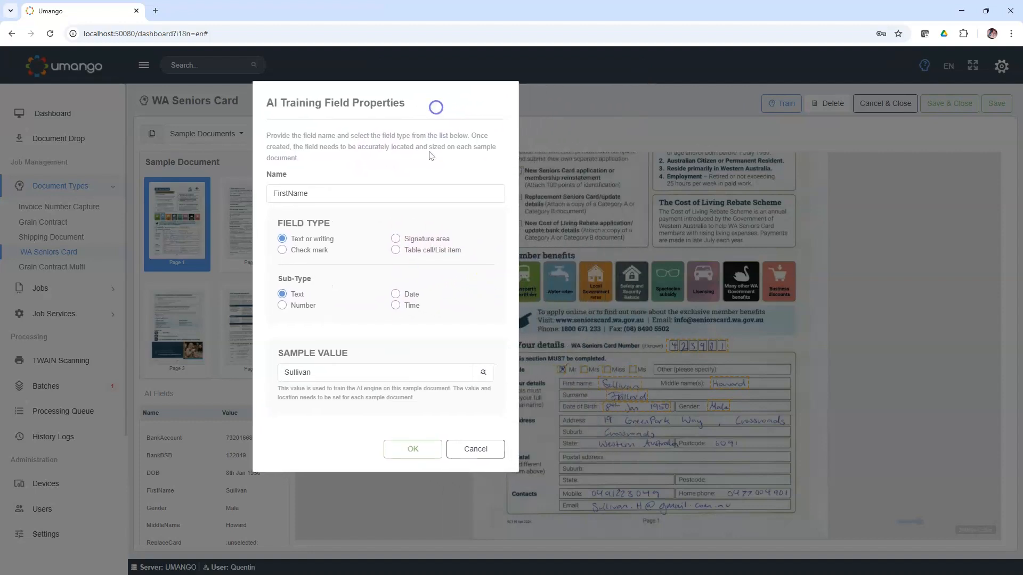
{"action": "left_click", "coordinate": [315, 375]}
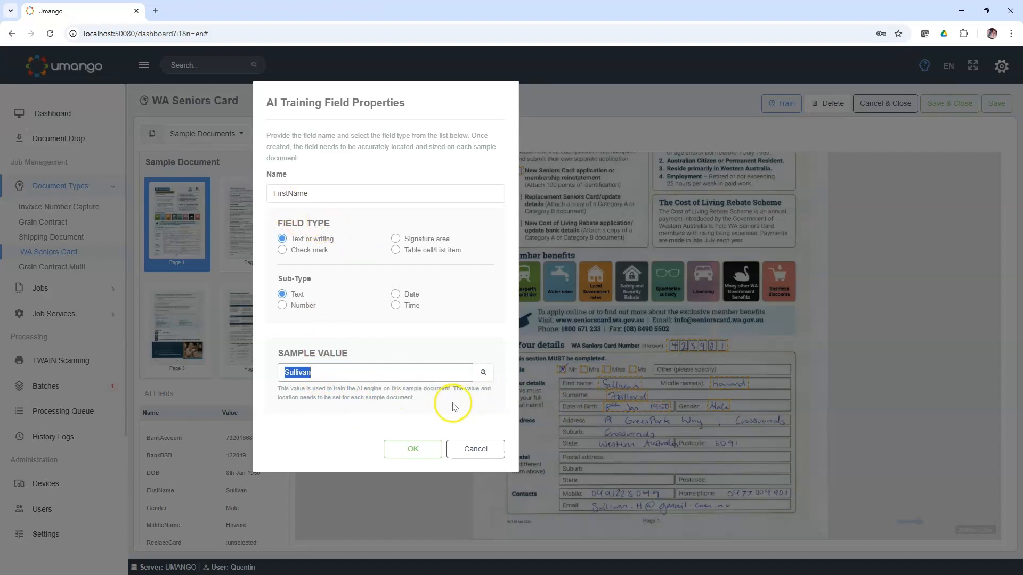
{"action": "left_click", "coordinate": [479, 451]}
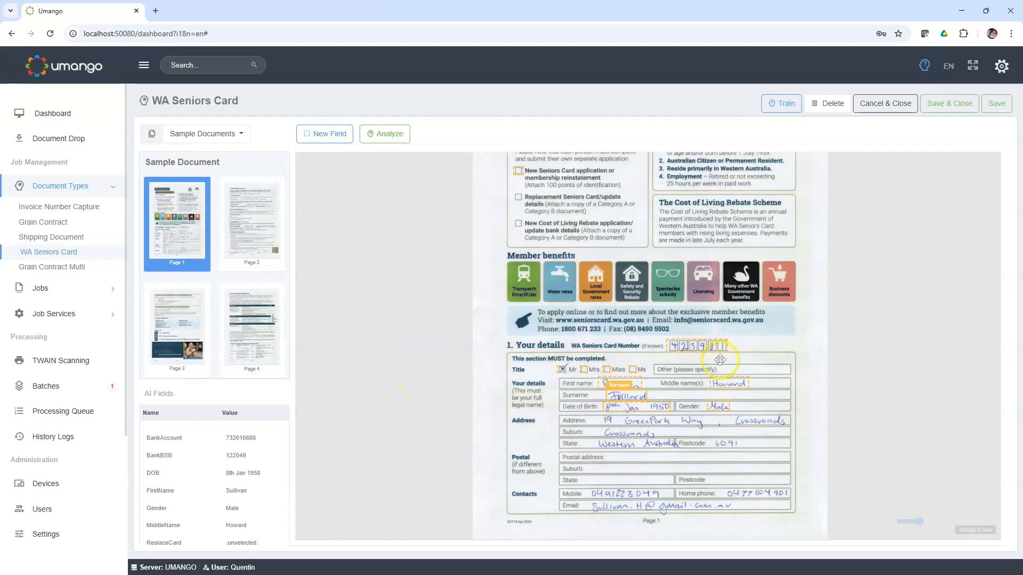
Step: Draw a new field around the Replacement Seniors Card/update details checkbox on the sample form's first page
{"action": "scroll", "coordinate": [639, 277], "scroll_direction": "up", "scroll_amount": 2}
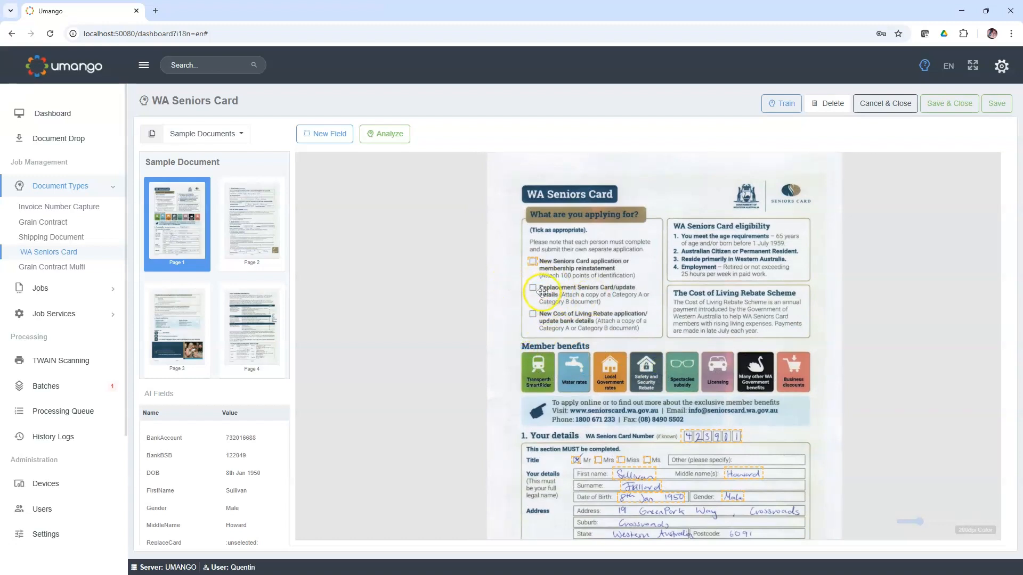
{"action": "left_click", "coordinate": [329, 134]}
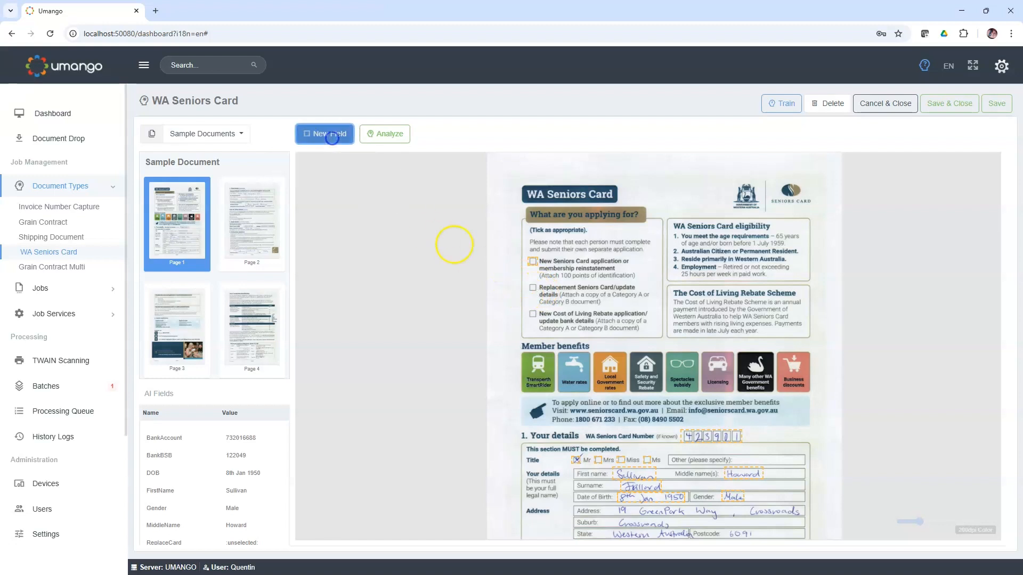
{"action": "left_click", "coordinate": [529, 283]}
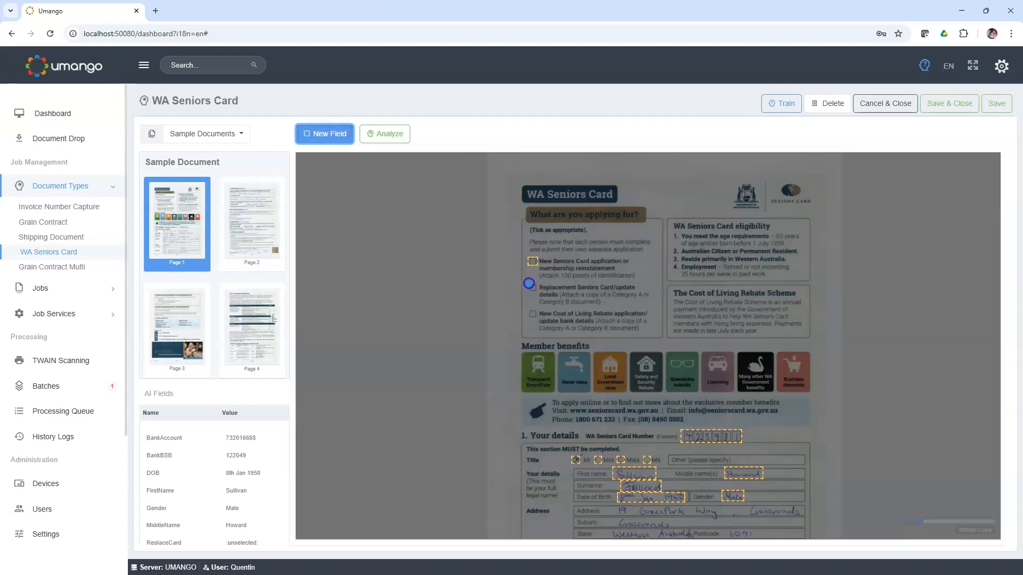
{"action": "left_click_drag", "start_coordinate": [536, 291], "coordinate": [535, 292]}
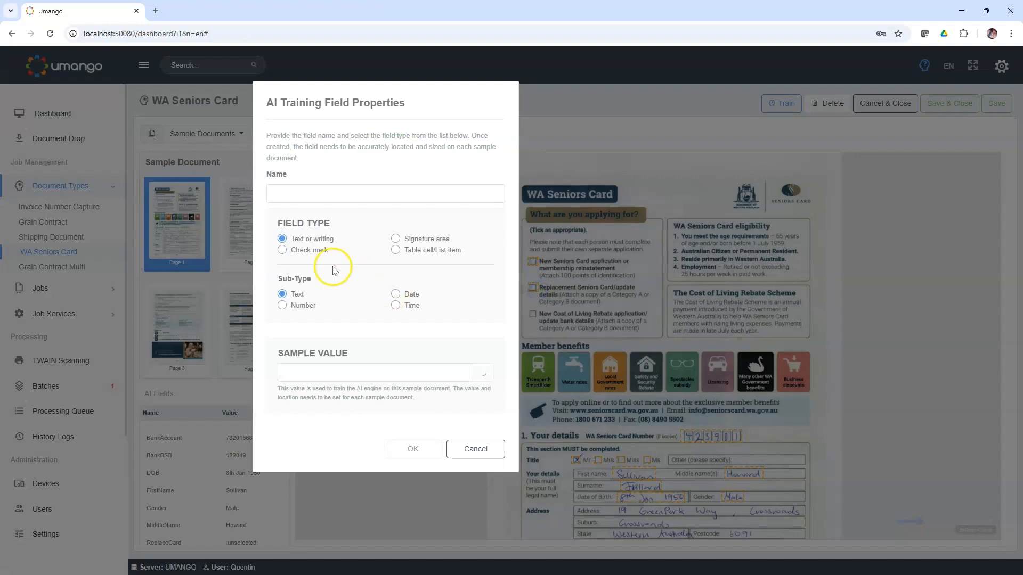
Step: Define the new field as a Check mark named ReplacementCard with the sample value Unchecked
{"action": "left_click", "coordinate": [282, 251]}
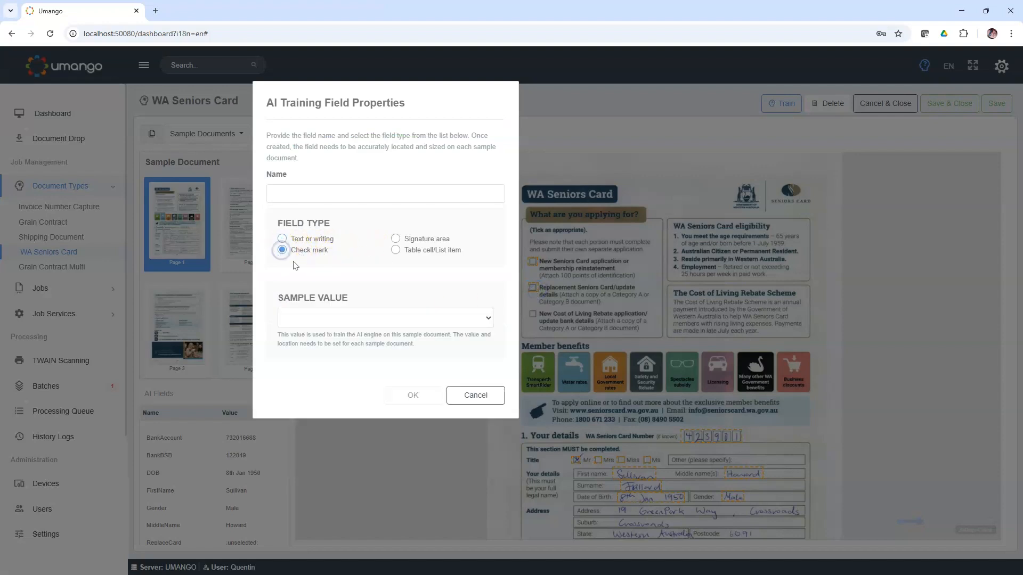
{"action": "left_click", "coordinate": [290, 192]}
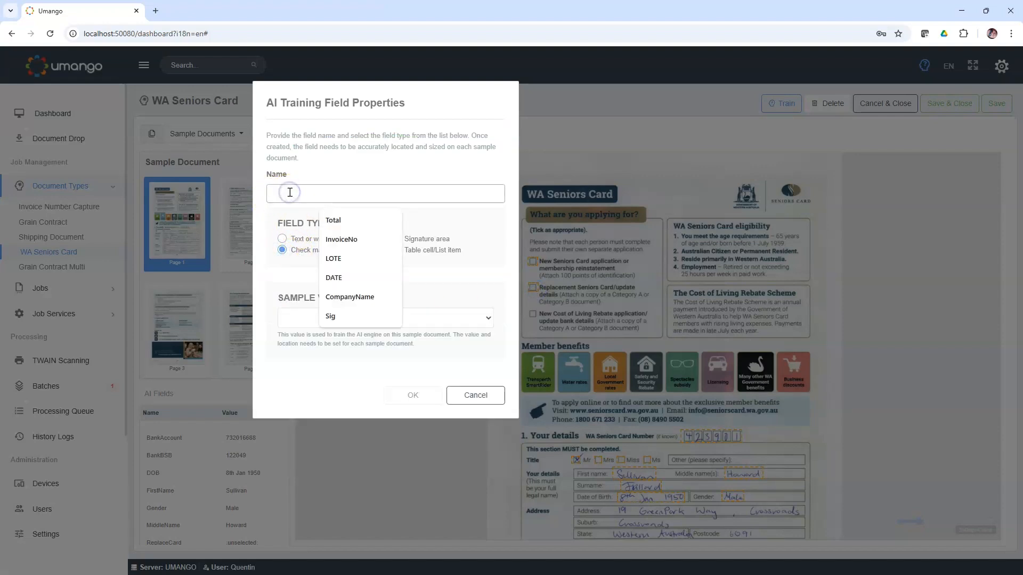
{"action": "type", "text": "Re"}
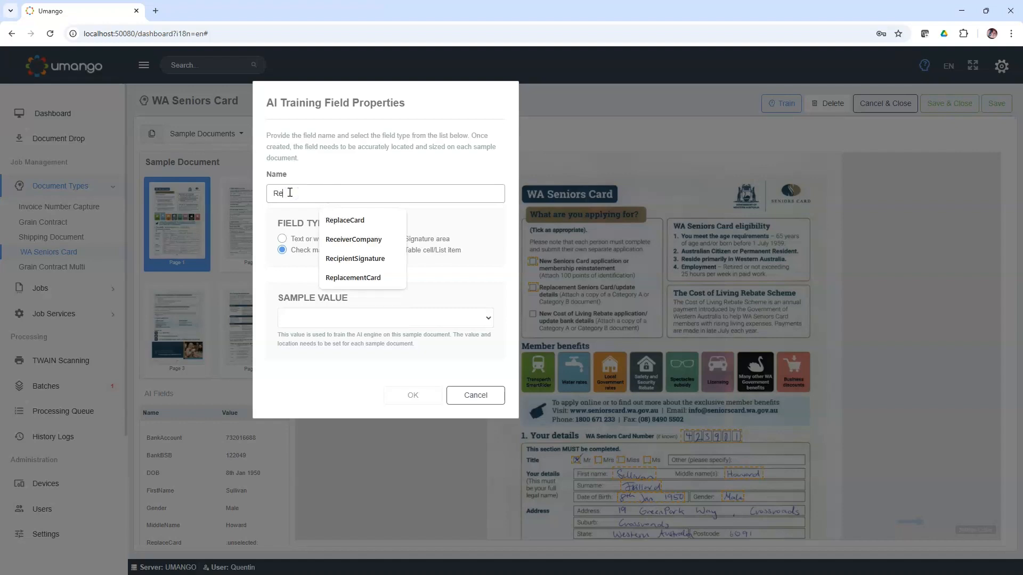
{"action": "type", "text": "placement Card"}
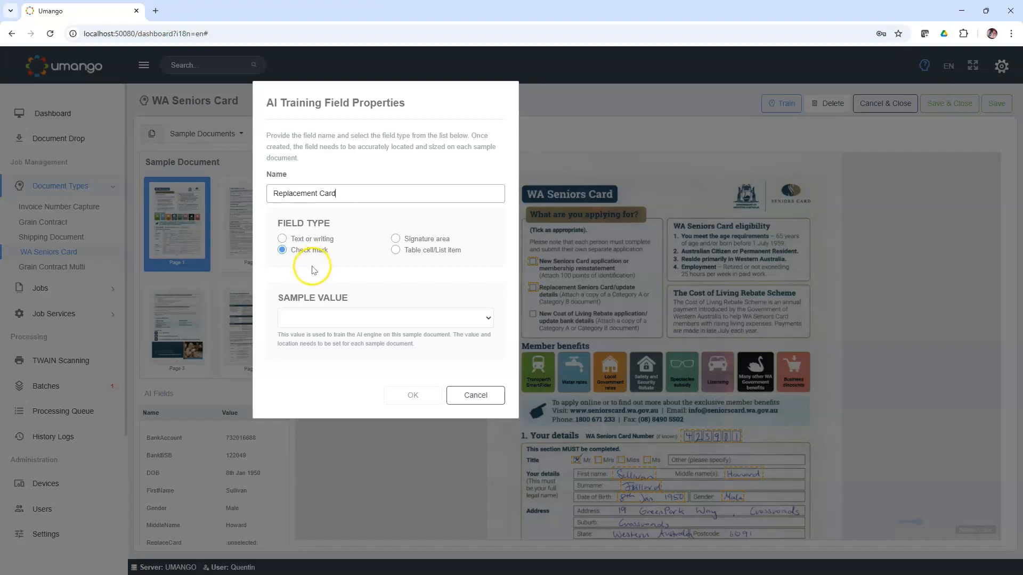
{"action": "left_click", "coordinate": [335, 317]}
{"action": "left_click", "coordinate": [323, 347]}
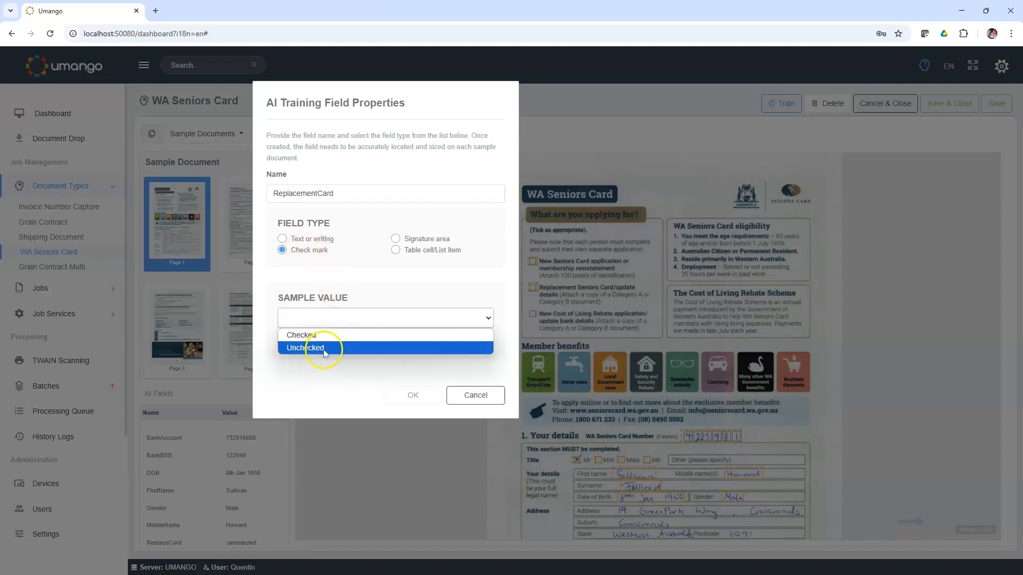
{"action": "left_click", "coordinate": [396, 402]}
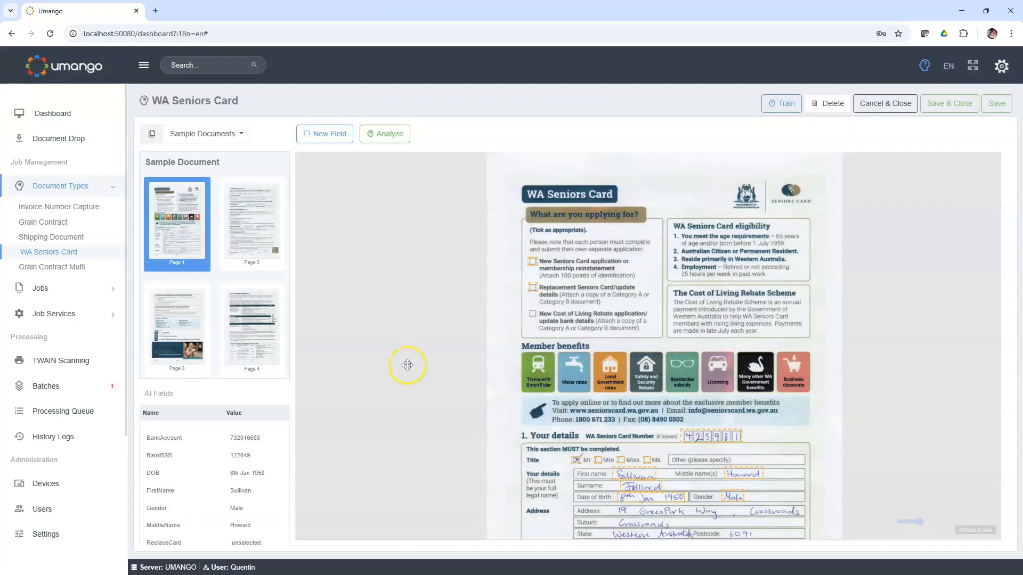
Step: Switch to the Seniors Application Form2 sample and move the ReplacementCard field onto the Replacement Seniors Card/update details checkbox
{"action": "mouse_move", "coordinate": [496, 399]}
{"action": "left_mouse_down"}
{"action": "mouse_move", "coordinate": [482, 318]}
{"action": "mouse_move", "coordinate": [472, 380]}
{"action": "left_mouse_up"}
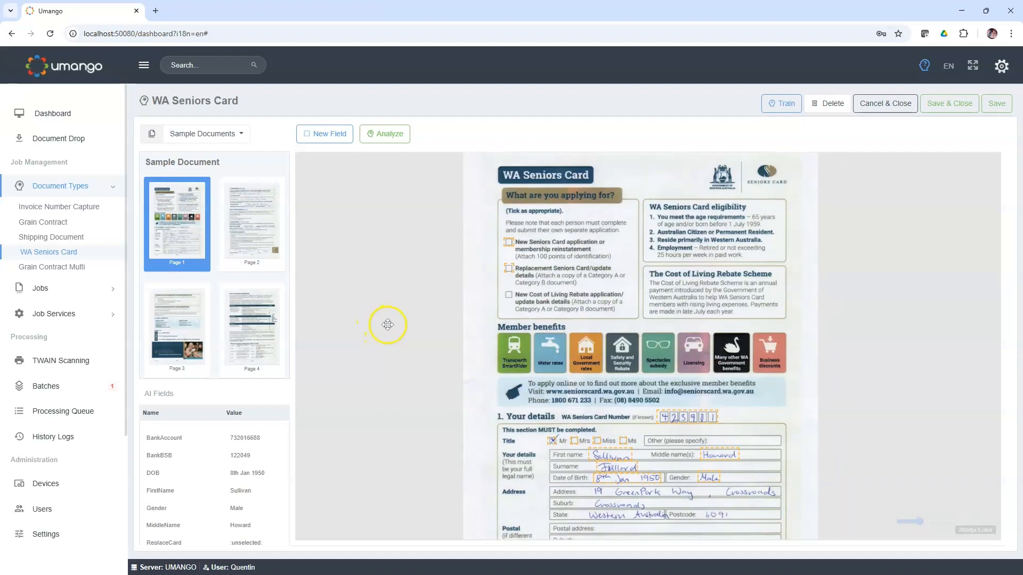
{"action": "left_click", "coordinate": [242, 135]}
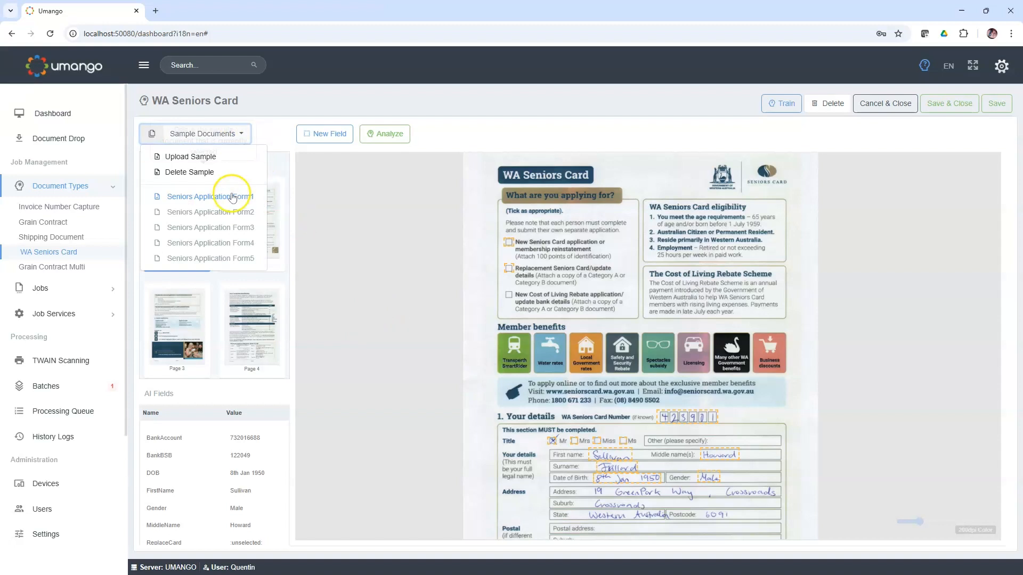
{"action": "left_click", "coordinate": [209, 213]}
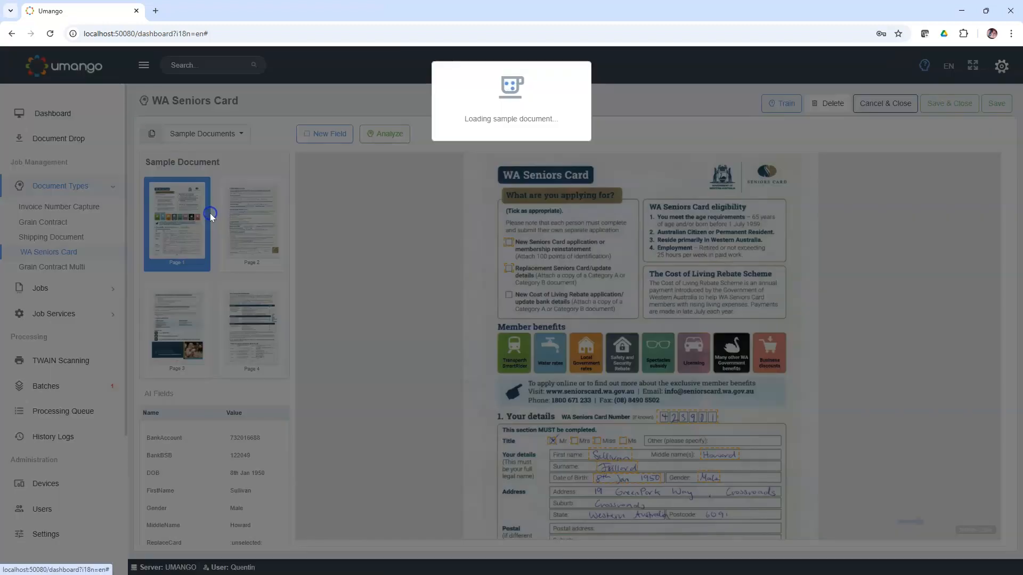
{"action": "left_click", "coordinate": [521, 246]}
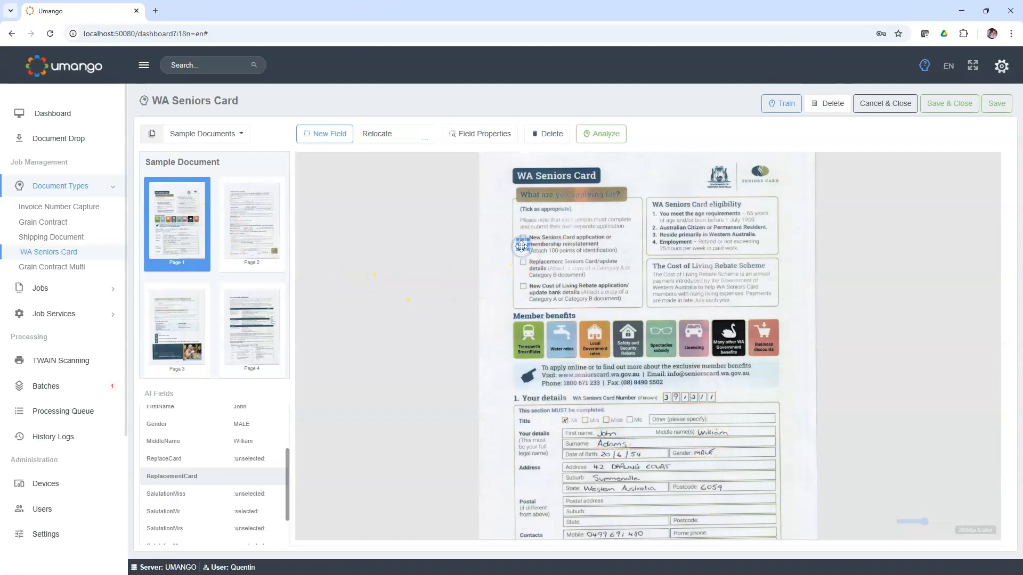
{"action": "left_click_drag", "start_coordinate": [522, 254], "coordinate": [521, 263]}
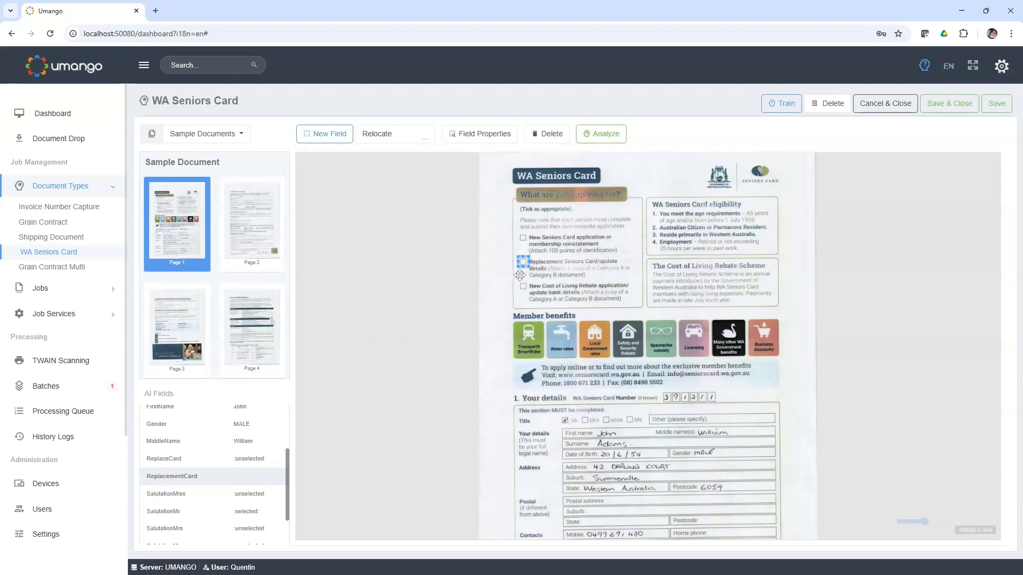
Step: Set the ReplacementCard field's sample value to Unchecked on Seniors Application Form2
{"action": "double_click", "coordinate": [522, 261]}
{"action": "left_click", "coordinate": [343, 276]}
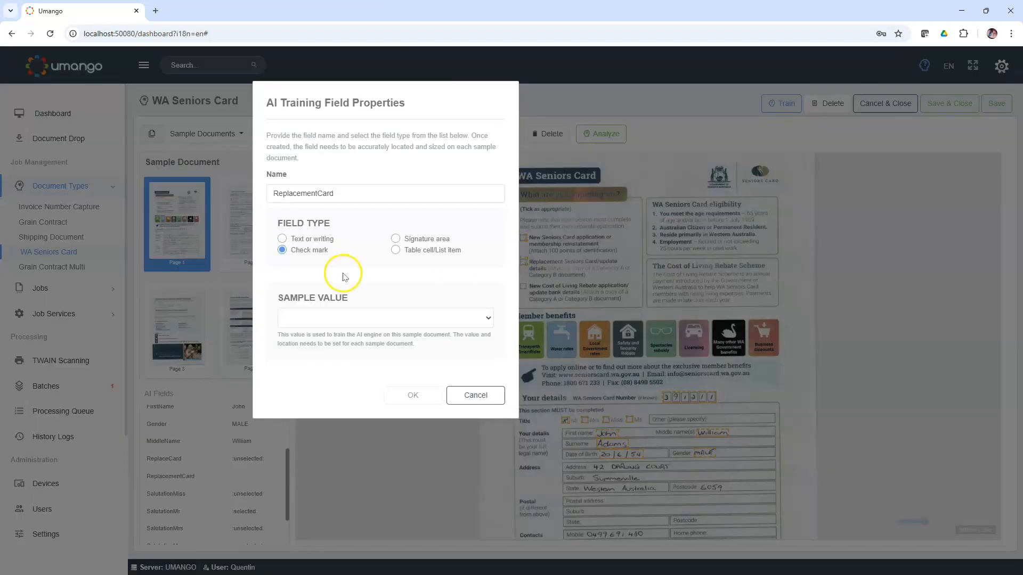
{"action": "left_click", "coordinate": [316, 317]}
{"action": "left_click", "coordinate": [312, 348]}
{"action": "left_click", "coordinate": [409, 395]}
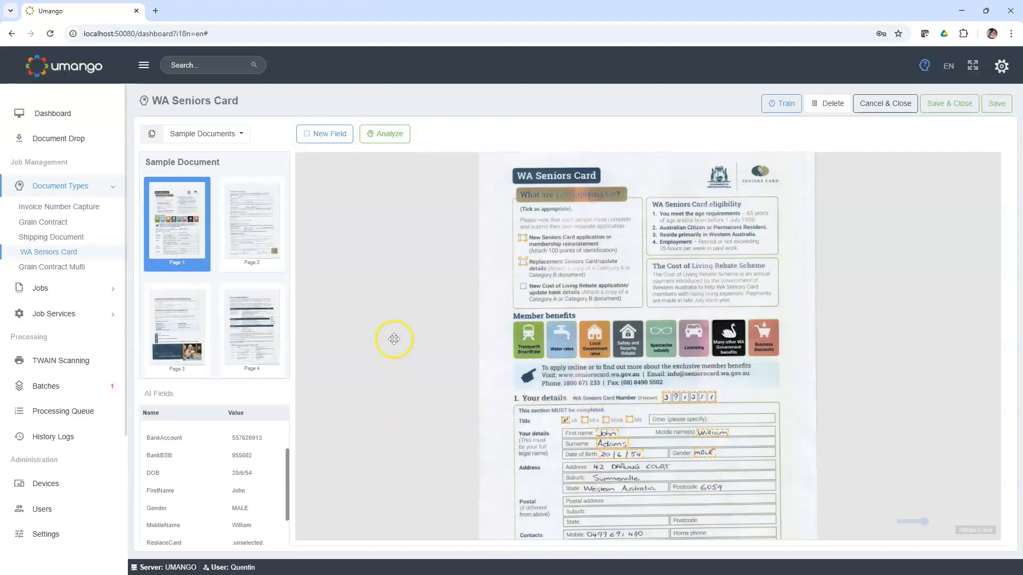
Step: Resize the ReplacementCard field on Seniors Application Form2 so that it fits closely around its checkbox
{"action": "scroll", "coordinate": [522, 285], "scroll_direction": "up", "scroll_amount": 3}
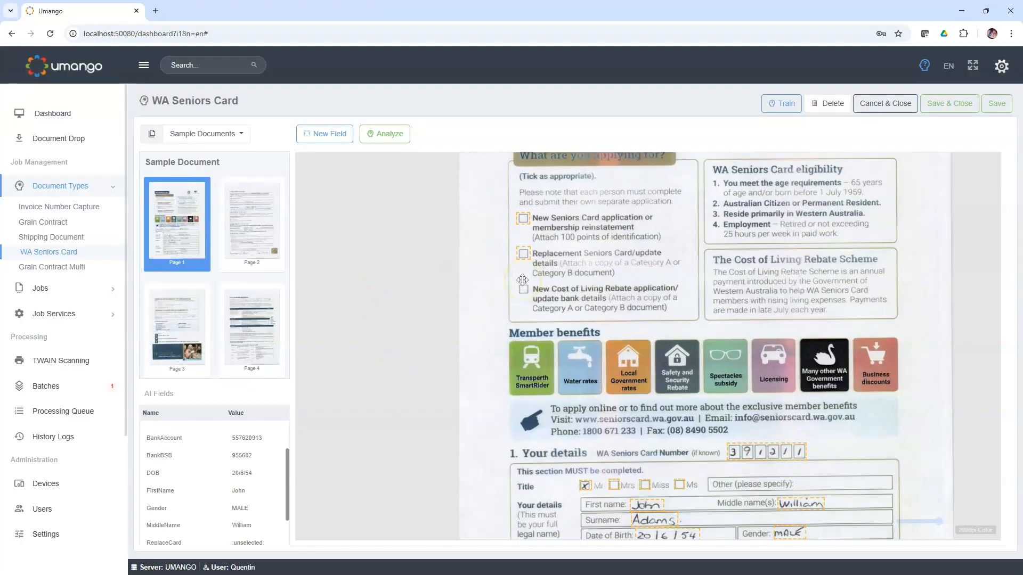
{"action": "left_click", "coordinate": [525, 250]}
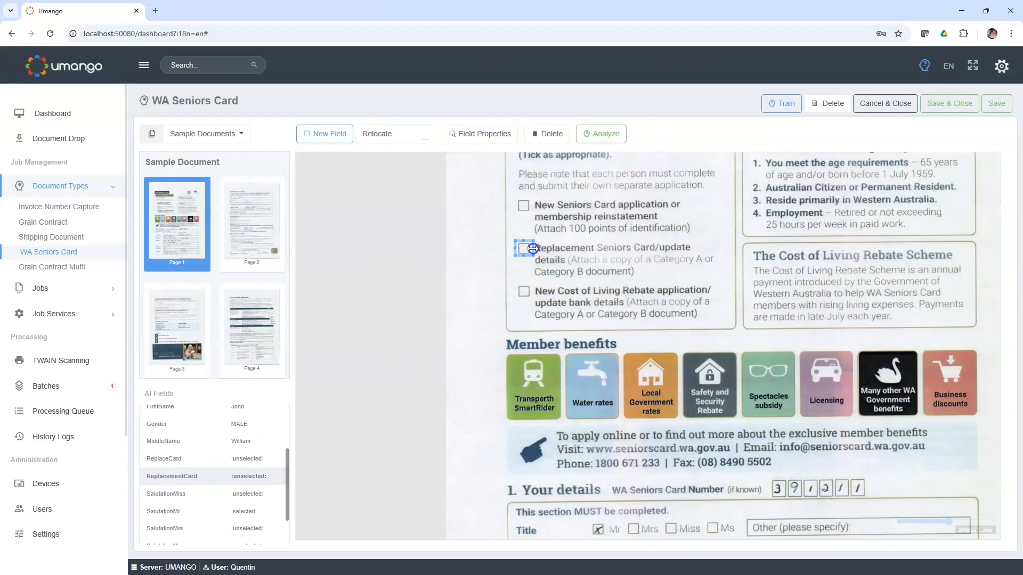
{"action": "left_click", "coordinate": [508, 271]}
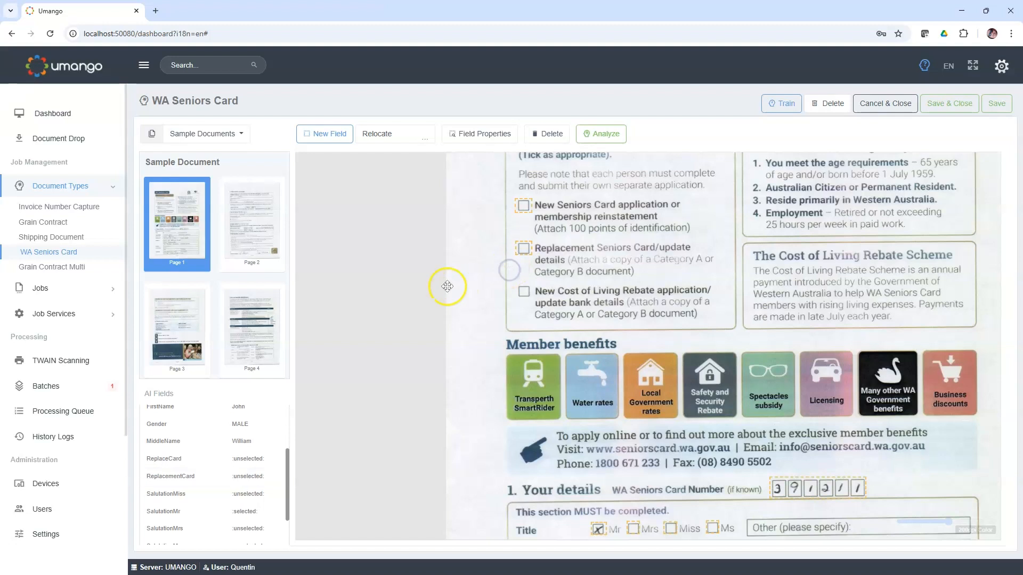
Step: Switch to the Seniors Application Form3 sample and move the ReplacementCard field onto the Replacement Seniors Card/update details checkbox
{"action": "left_click", "coordinate": [234, 140]}
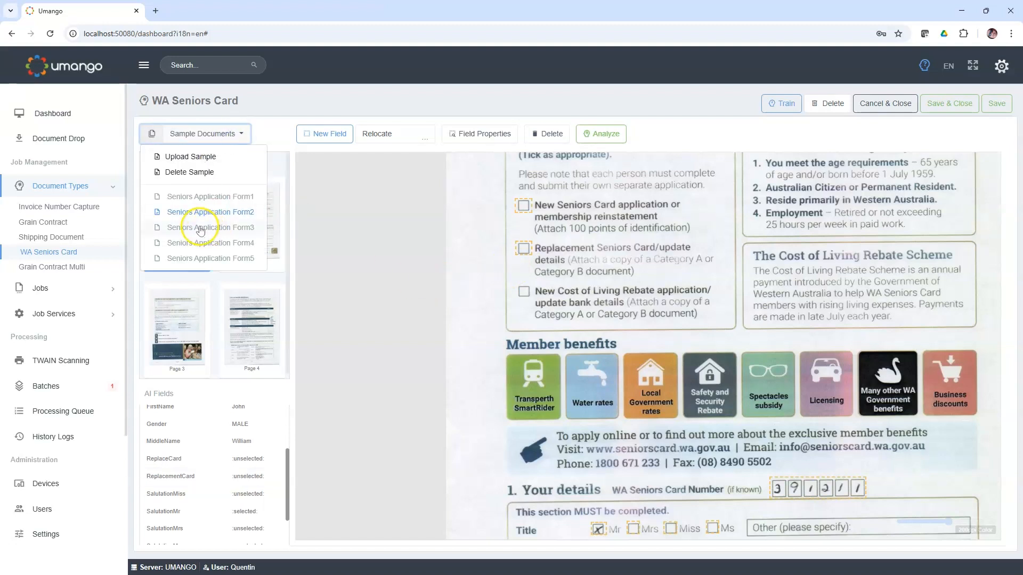
{"action": "left_click", "coordinate": [201, 228]}
{"action": "left_click_drag", "start_coordinate": [388, 209], "coordinate": [403, 271]}
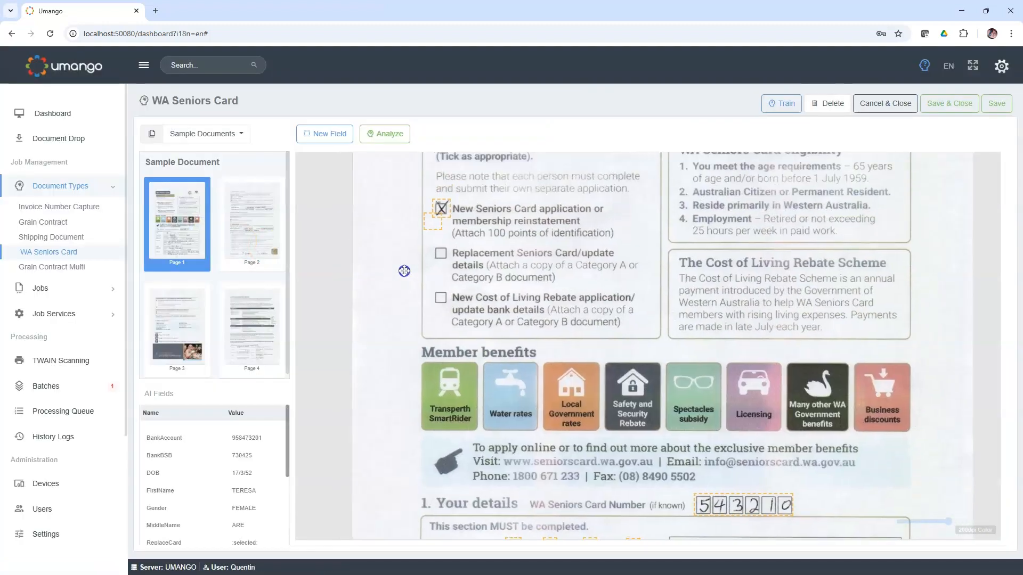
{"action": "left_click", "coordinate": [429, 230]}
{"action": "left_click_drag", "start_coordinate": [428, 226], "coordinate": [438, 259]}
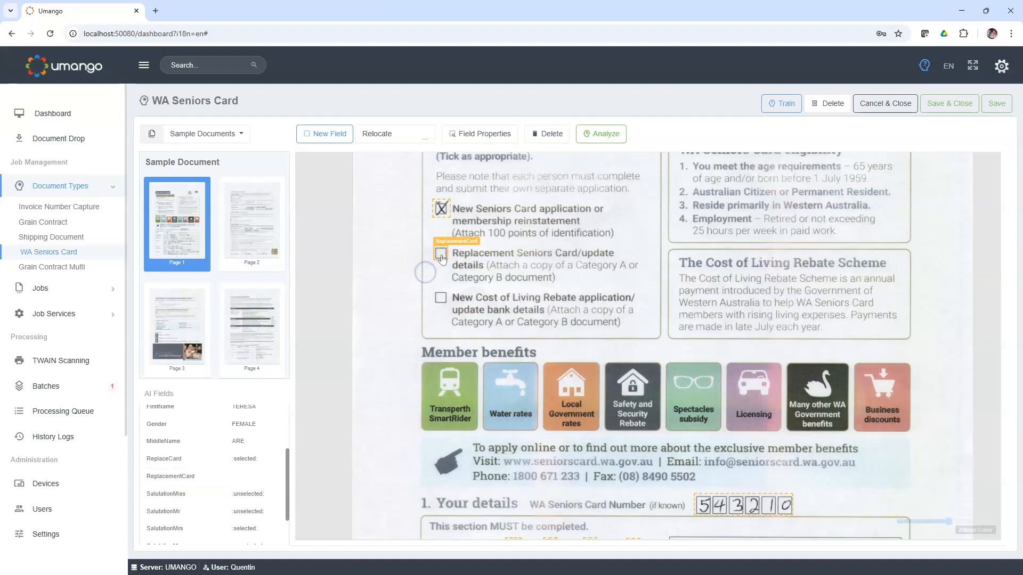
Step: Set the ReplacementCard field's sample value to Unchecked on Seniors Application Form3
{"action": "double_click", "coordinate": [440, 254]}
{"action": "left_click", "coordinate": [323, 320]}
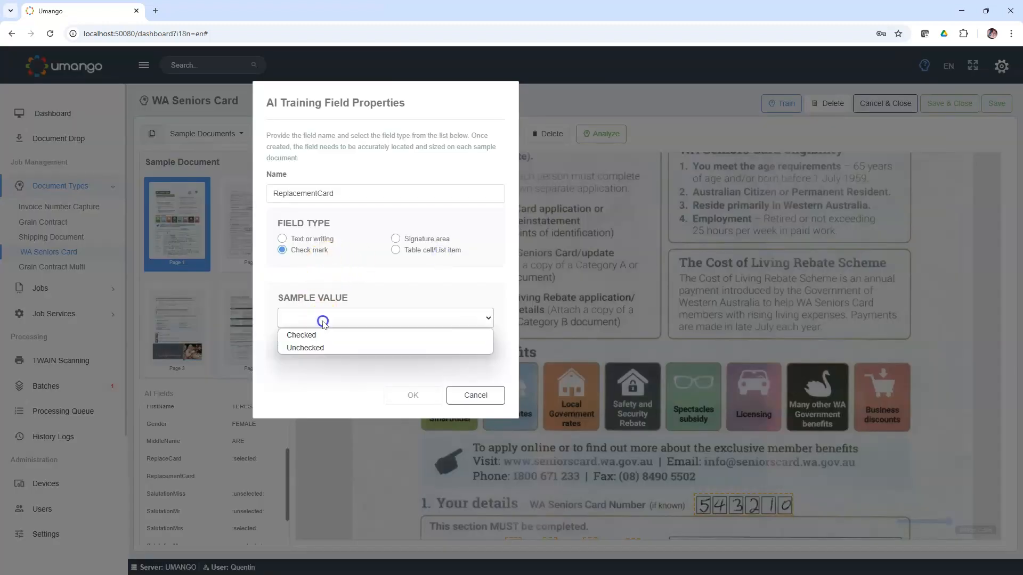
{"action": "left_click", "coordinate": [309, 347]}
{"action": "left_click", "coordinate": [413, 395]}
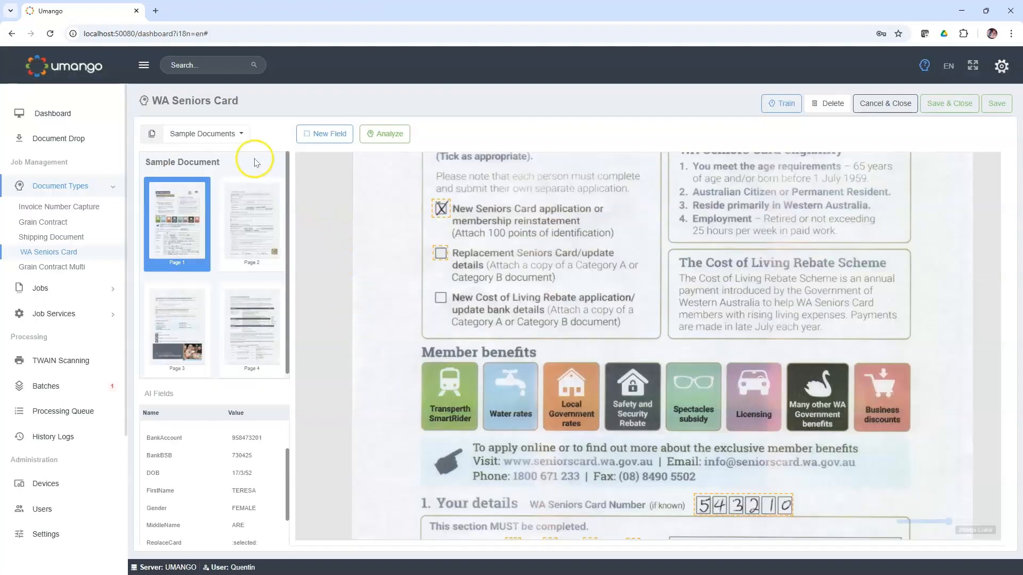
Step: Switch to the Seniors Application Form4 sample and fit the ReplacementCard field around the Replacement Seniors Card/update details checkbox
{"action": "left_click", "coordinate": [239, 133]}
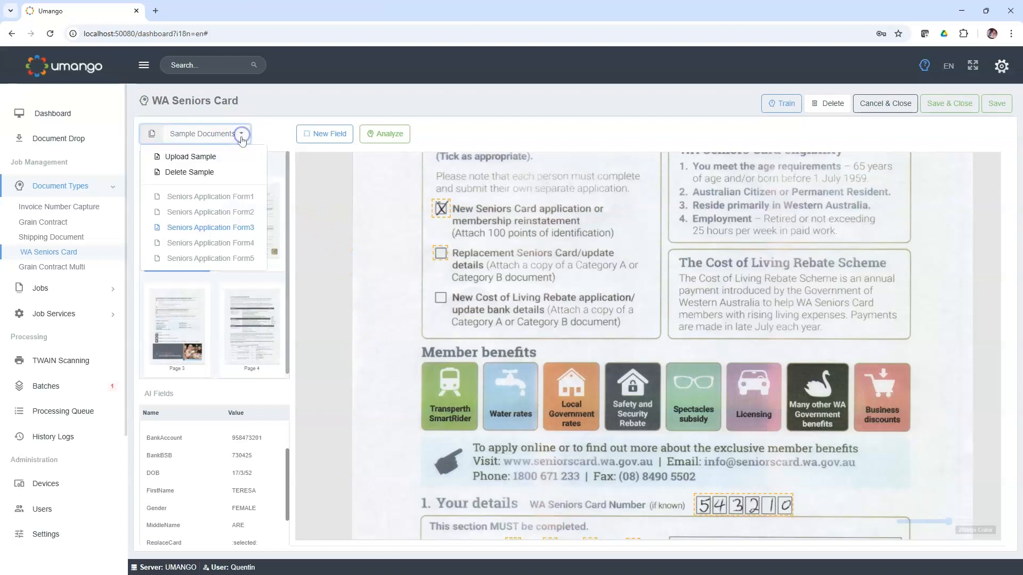
{"action": "left_click", "coordinate": [216, 243]}
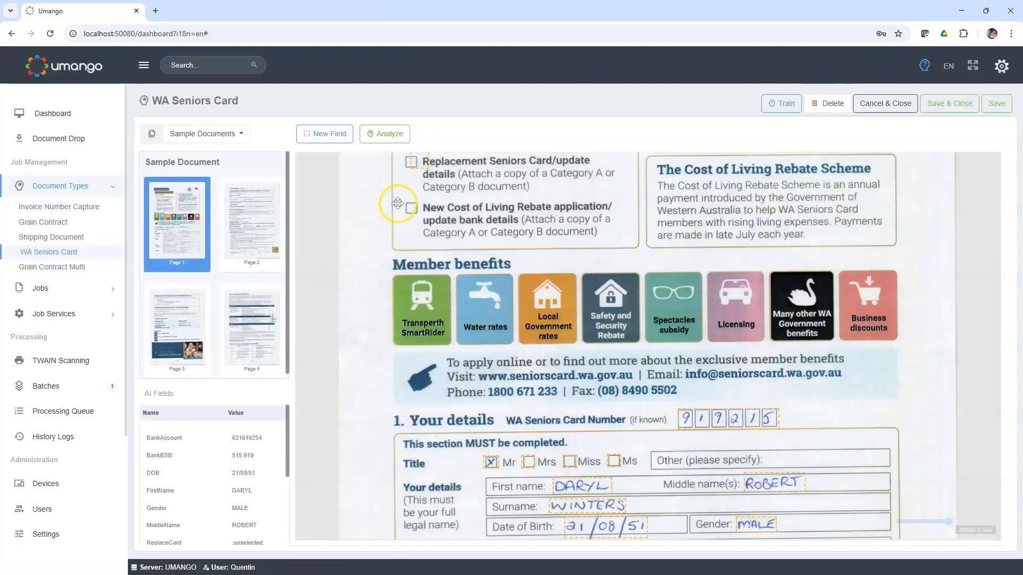
{"action": "scroll", "coordinate": [398, 203], "scroll_direction": "up", "scroll_amount": 1}
{"action": "left_click", "coordinate": [410, 226]}
{"action": "left_click_drag", "start_coordinate": [408, 226], "coordinate": [405, 225]}
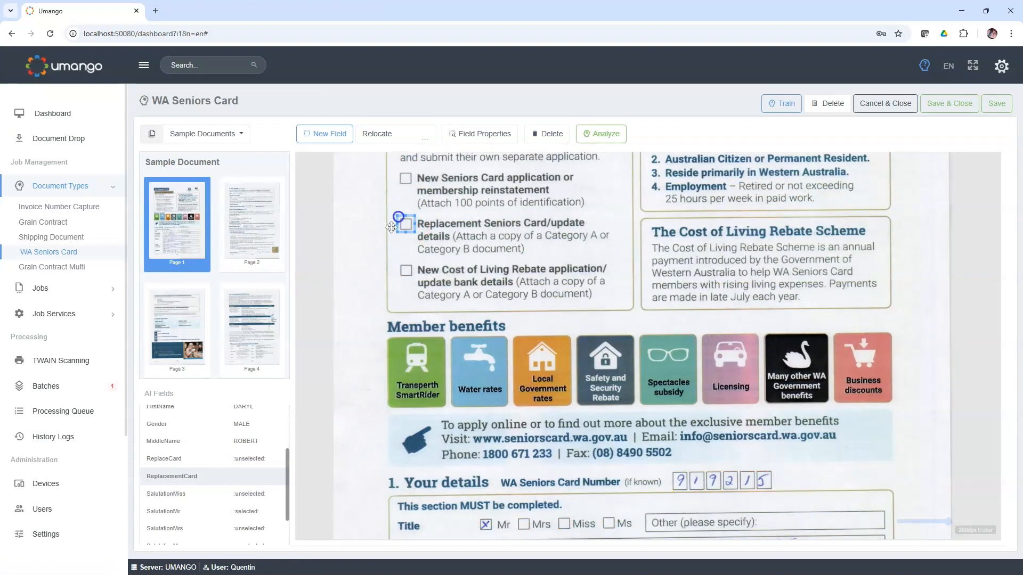
Step: Set the ReplacementCard field's sample value to Unchecked on Seniors Application Form4
{"action": "double_click", "coordinate": [405, 227]}
{"action": "left_click", "coordinate": [317, 322]}
{"action": "left_click", "coordinate": [310, 346]}
{"action": "left_click", "coordinate": [393, 391]}
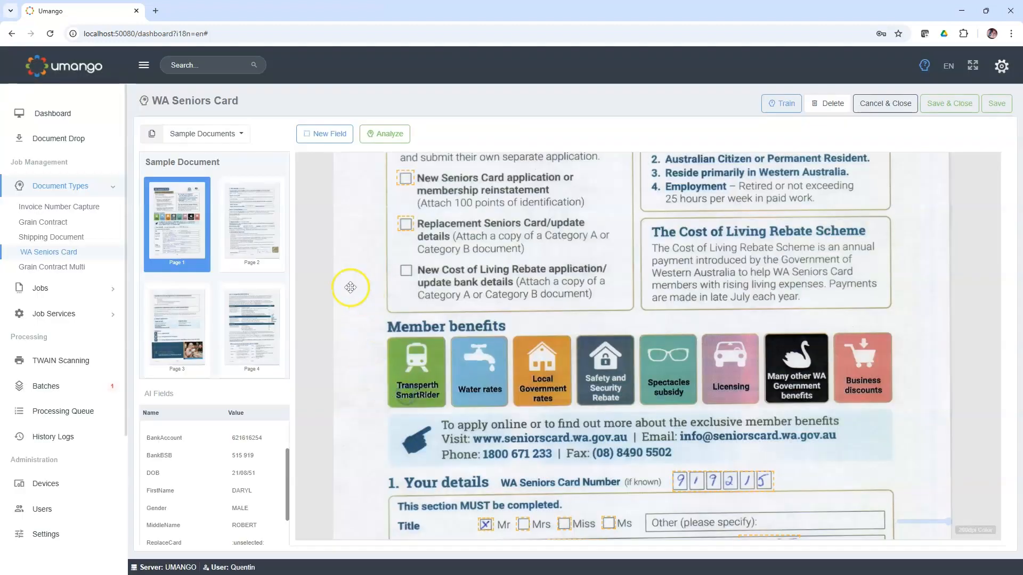
Step: Save the WA Seniors Card document type and try to start its AI training
{"action": "left_click", "coordinate": [241, 133]}
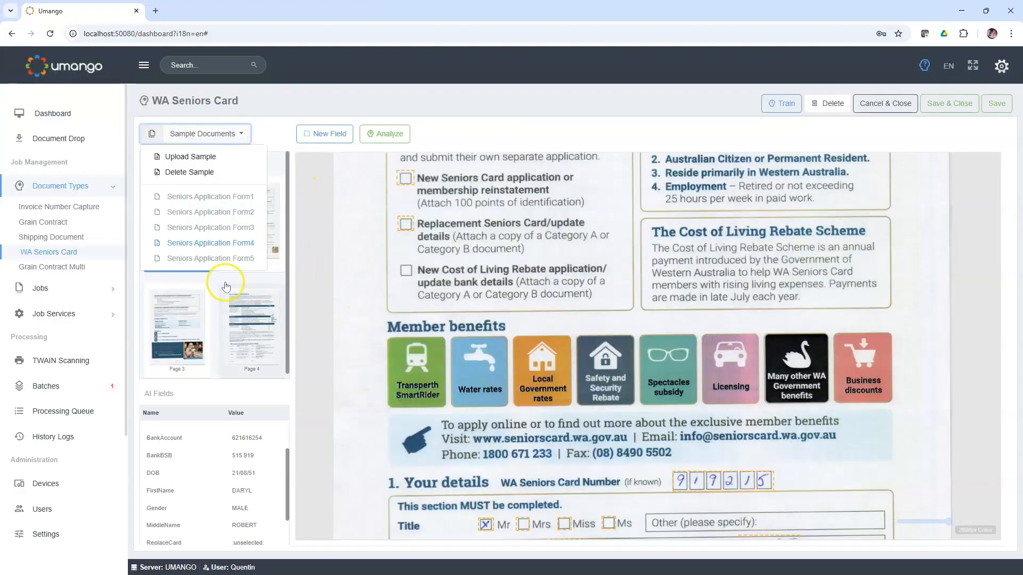
{"action": "left_click", "coordinate": [342, 257]}
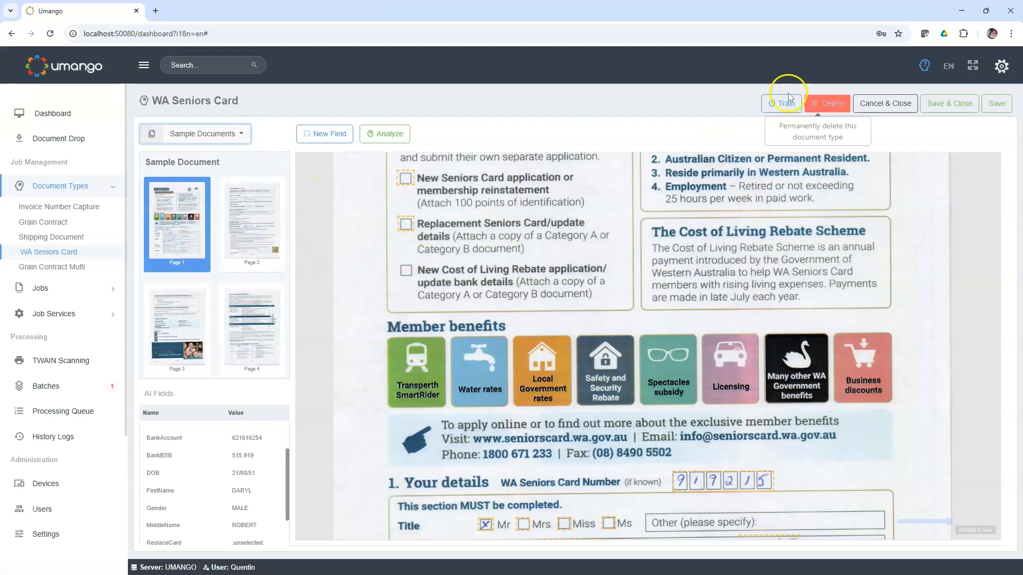
{"action": "left_click", "coordinate": [774, 104]}
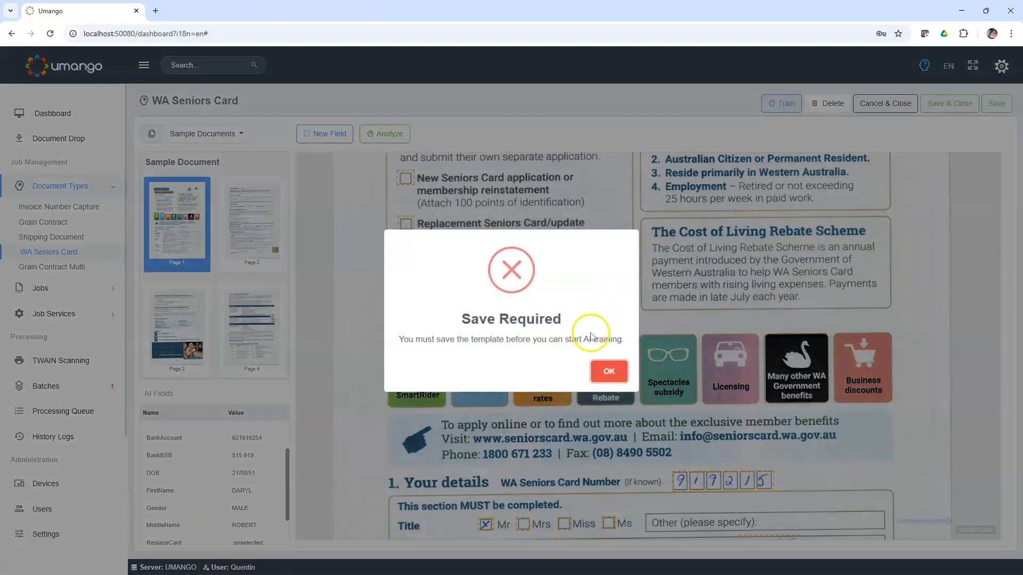
{"action": "left_click", "coordinate": [608, 371]}
{"action": "left_click", "coordinate": [997, 103]}
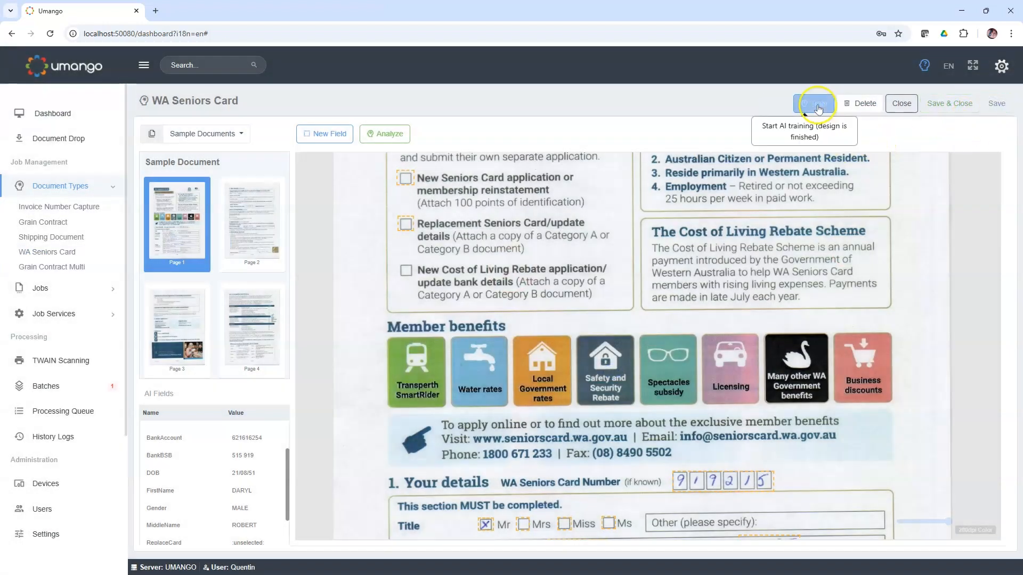
{"action": "left_click", "coordinate": [814, 104]}
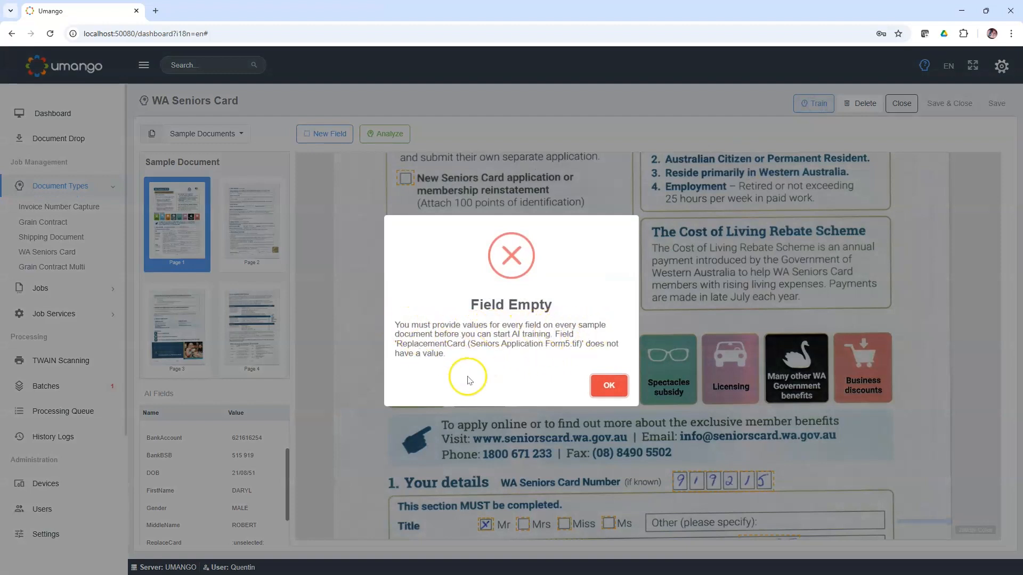
{"action": "left_click", "coordinate": [607, 388]}
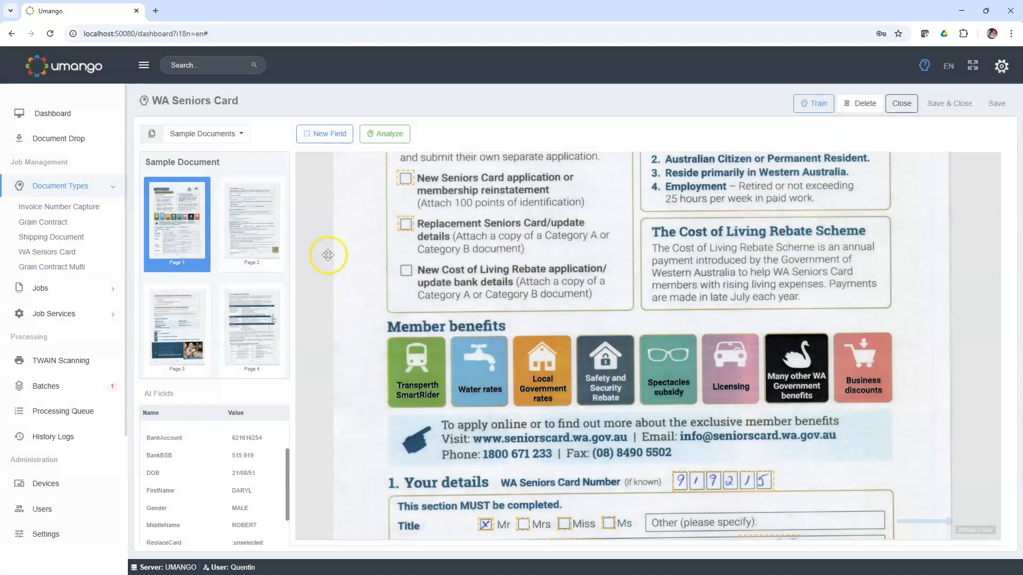
Step: Switch to the Seniors Application Form5 sample and fit the ReplacementCard field closely around the Replacement Seniors Card/update details checkbox
{"action": "left_click", "coordinate": [240, 134]}
{"action": "left_click", "coordinate": [202, 260]}
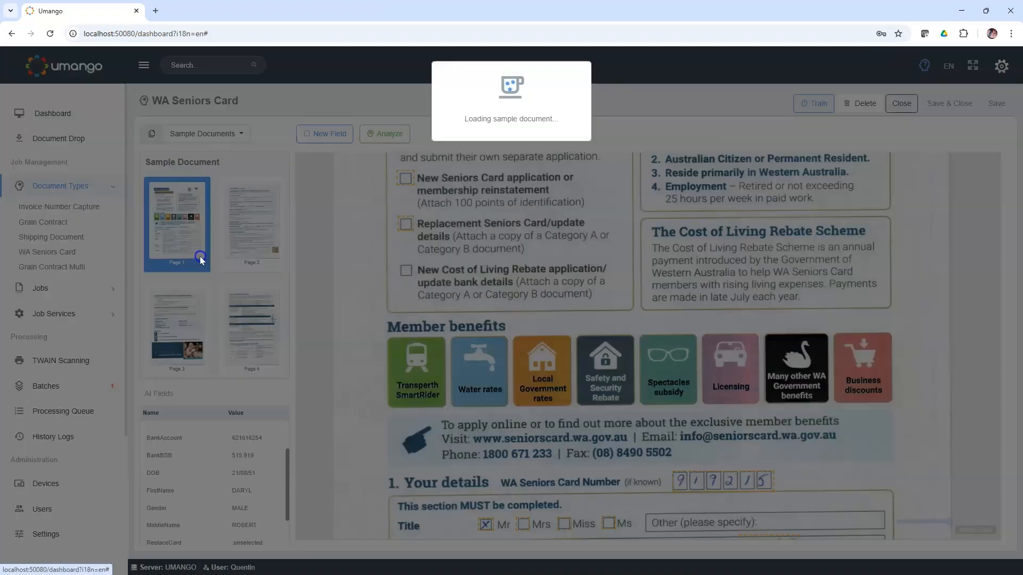
{"action": "scroll", "coordinate": [377, 229], "scroll_direction": "down", "scroll_amount": 5}
{"action": "scroll", "coordinate": [387, 256], "scroll_direction": "up", "scroll_amount": 1}
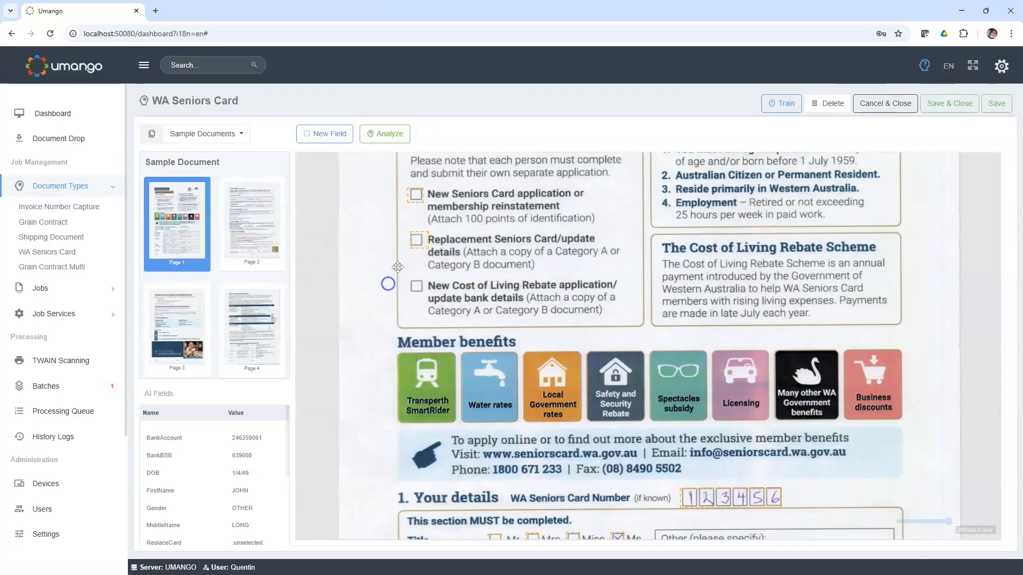
{"action": "left_click", "coordinate": [416, 240]}
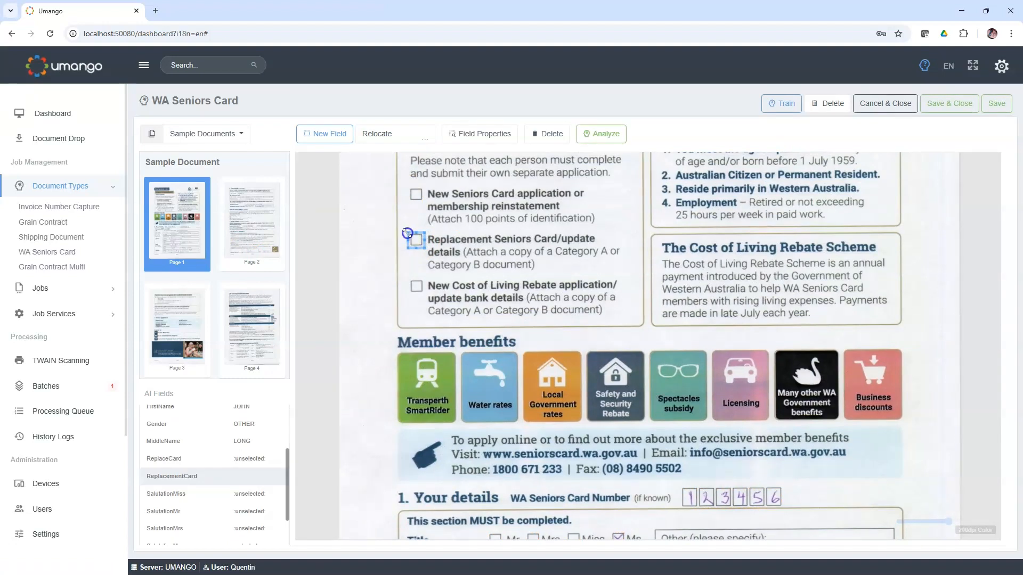
{"action": "left_click", "coordinate": [405, 253]}
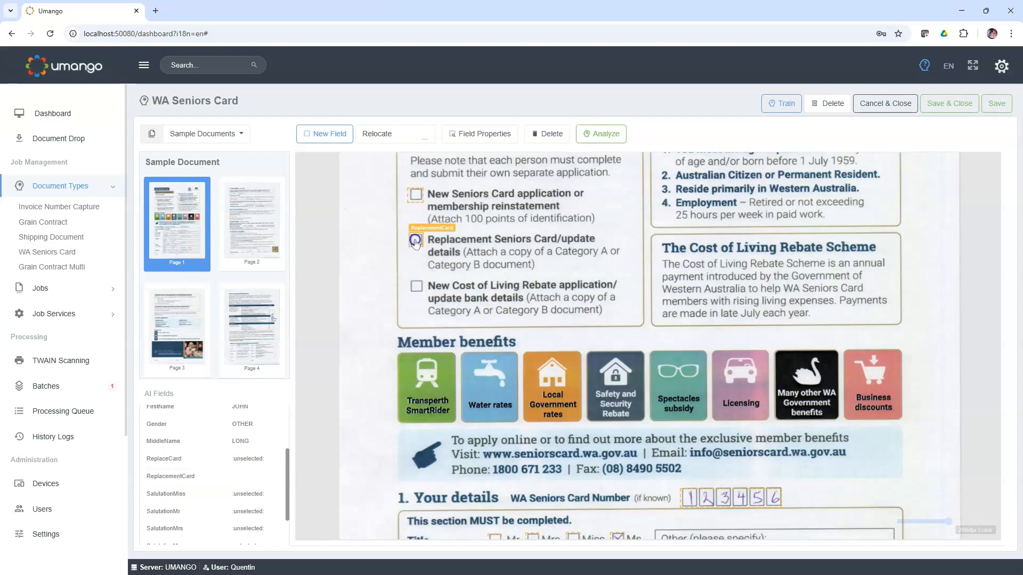
Step: Set the ReplacementCard field's sample value to Unchecked on Seniors Application Form5
{"action": "double_click", "coordinate": [415, 241]}
{"action": "left_click", "coordinate": [292, 315]}
{"action": "left_click", "coordinate": [303, 347]}
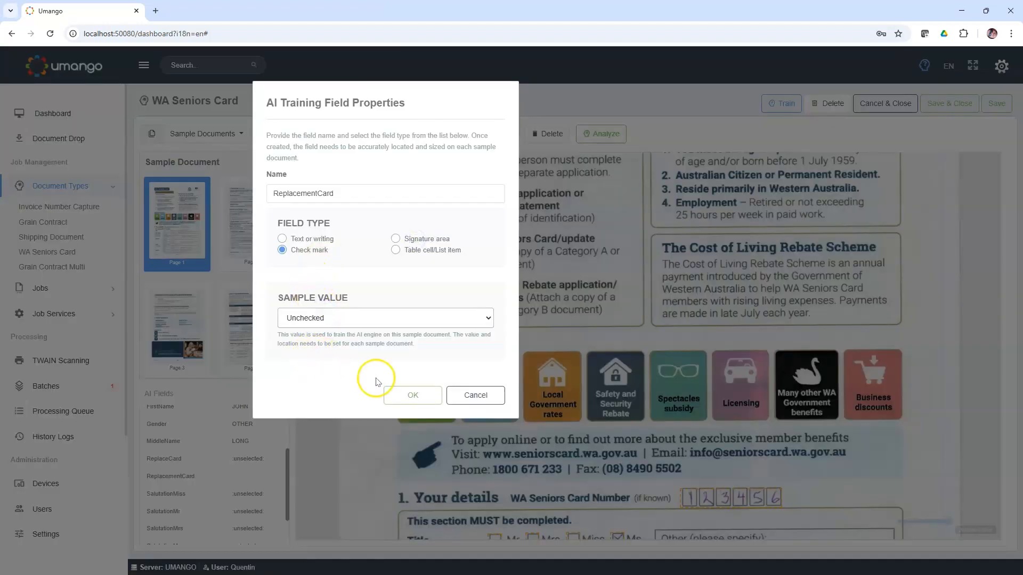
{"action": "left_click", "coordinate": [407, 394]}
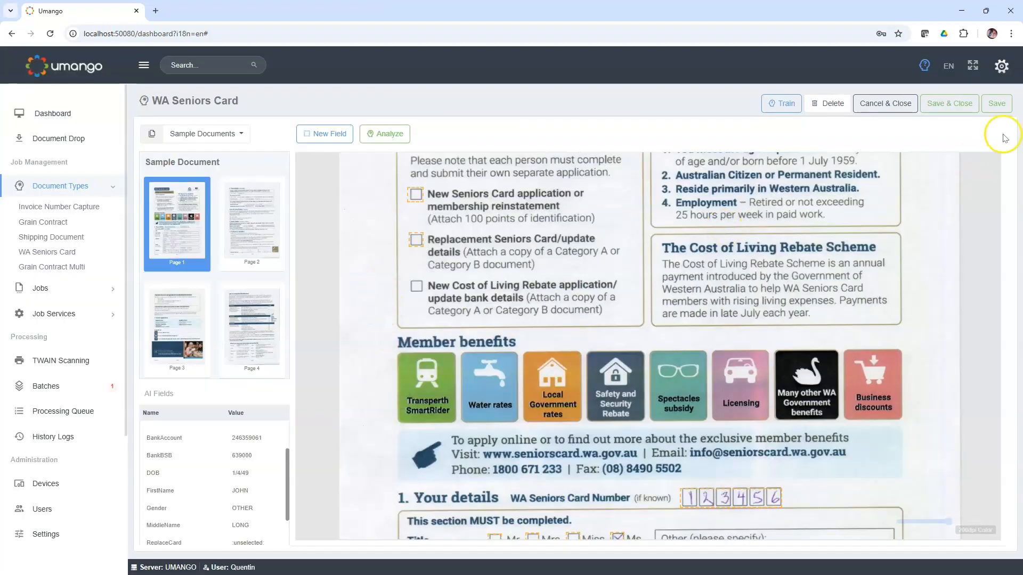
Step: Save the WA Seniors Card document type and review the structured and inconsistent layout training options without starting the training
{"action": "left_click", "coordinate": [997, 103]}
{"action": "left_click", "coordinate": [811, 104]}
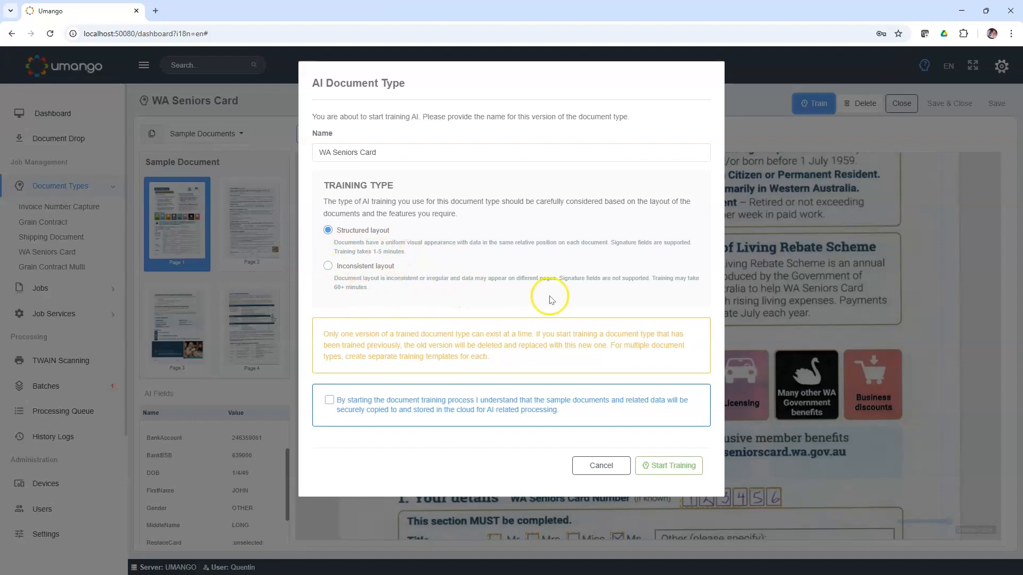
{"action": "left_click", "coordinate": [563, 279]}
{"action": "left_click_drag", "start_coordinate": [564, 279], "coordinate": [650, 280]}
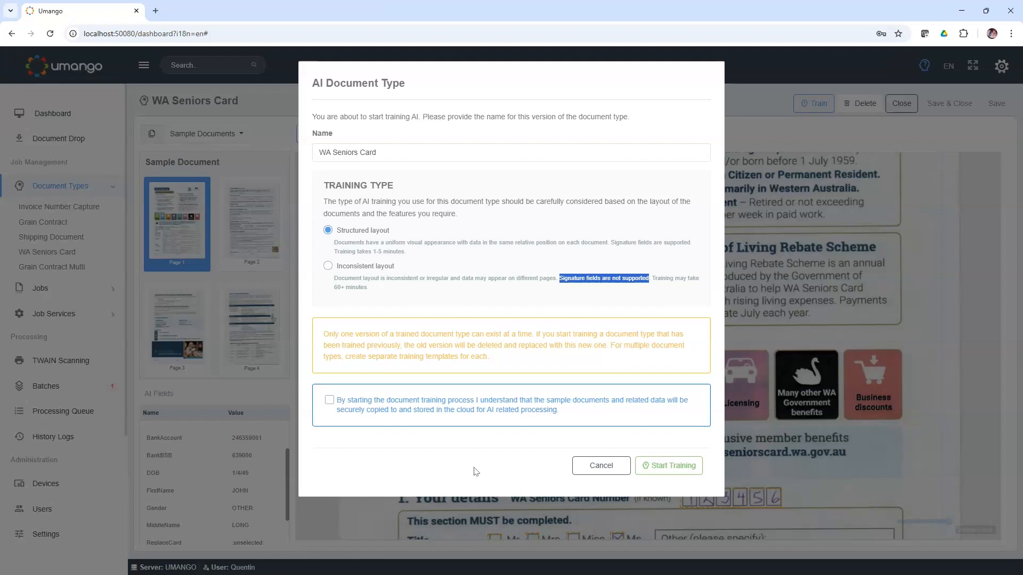
{"action": "left_click", "coordinate": [583, 471]}
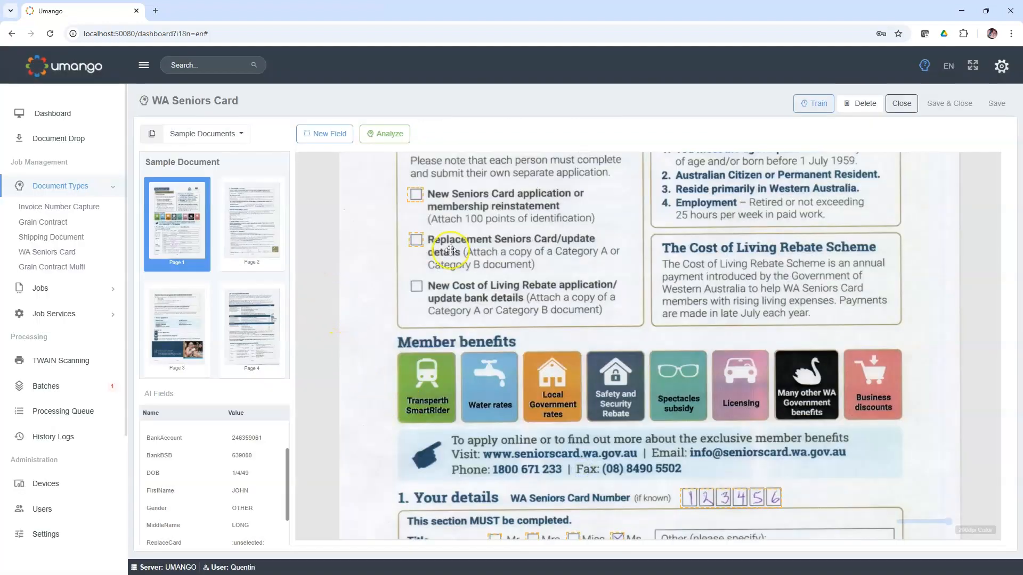
Step: Close the document type and open the zone settings of the Seniors Card job
{"action": "left_click", "coordinate": [901, 104]}
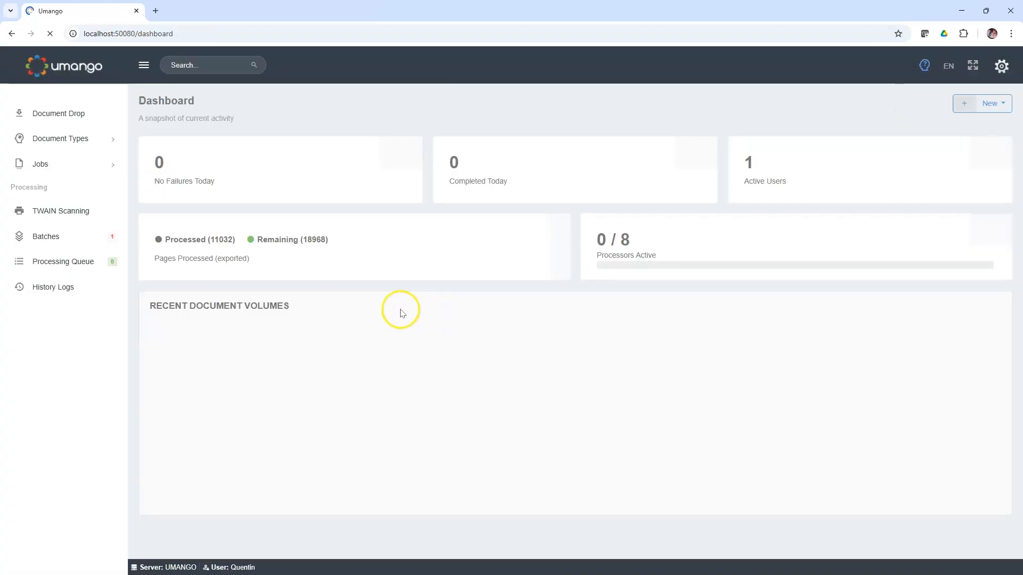
{"action": "left_click", "coordinate": [70, 212]}
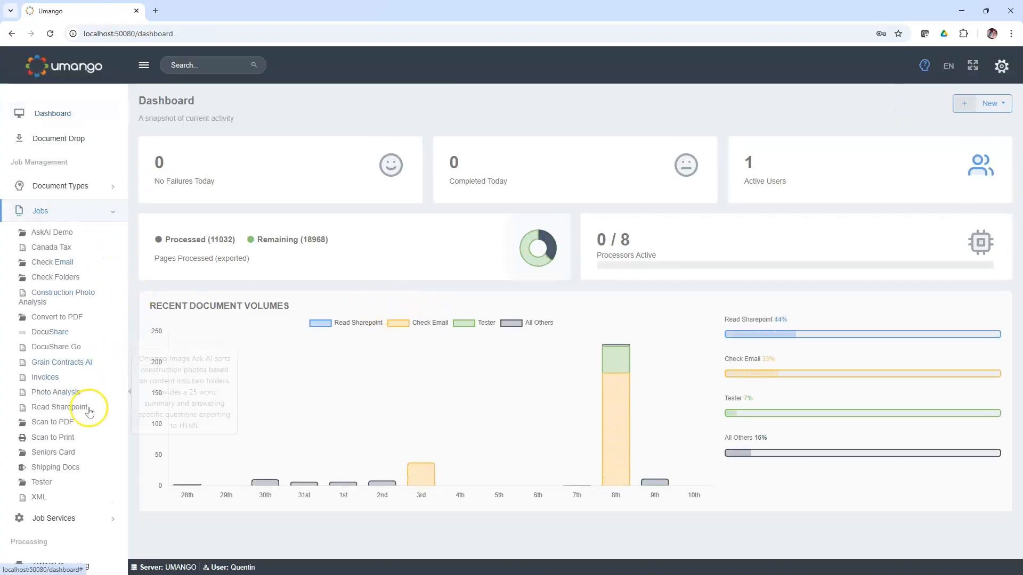
{"action": "left_click", "coordinate": [64, 454]}
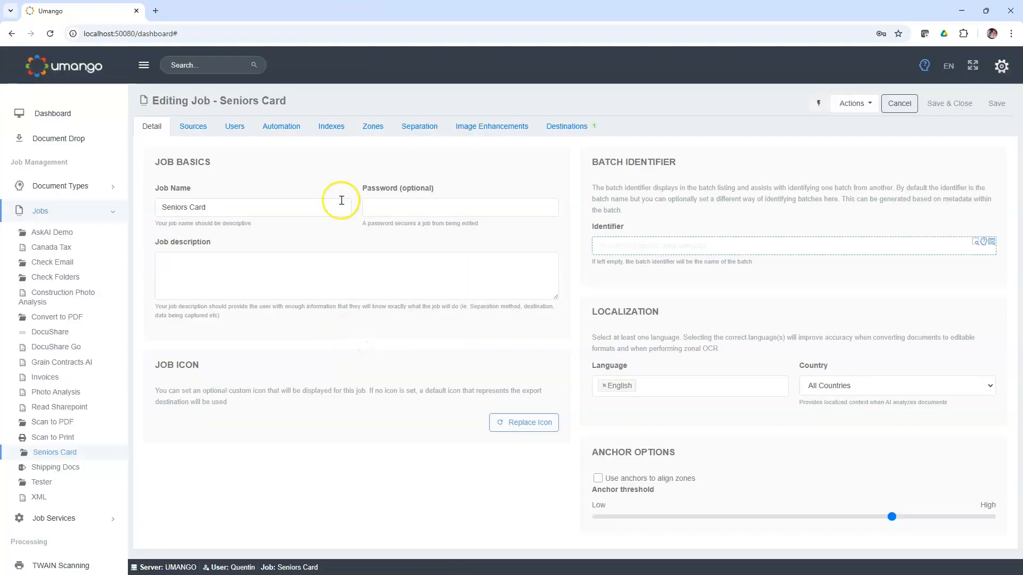
{"action": "left_click", "coordinate": [373, 131]}
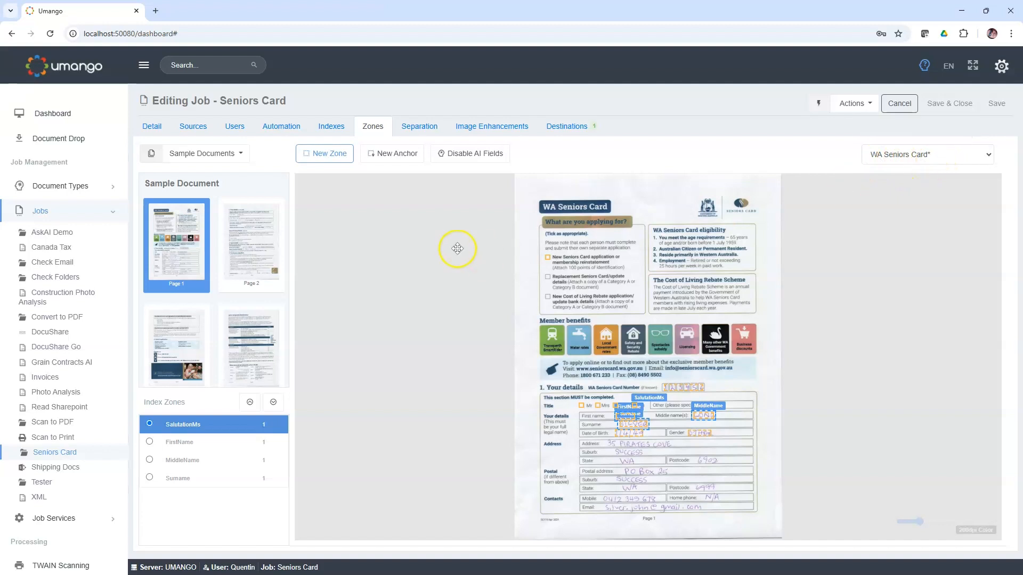
Step: Disable the AI fields for the Seniors Card job and confirm disabling its AI features
{"action": "left_click", "coordinate": [465, 156]}
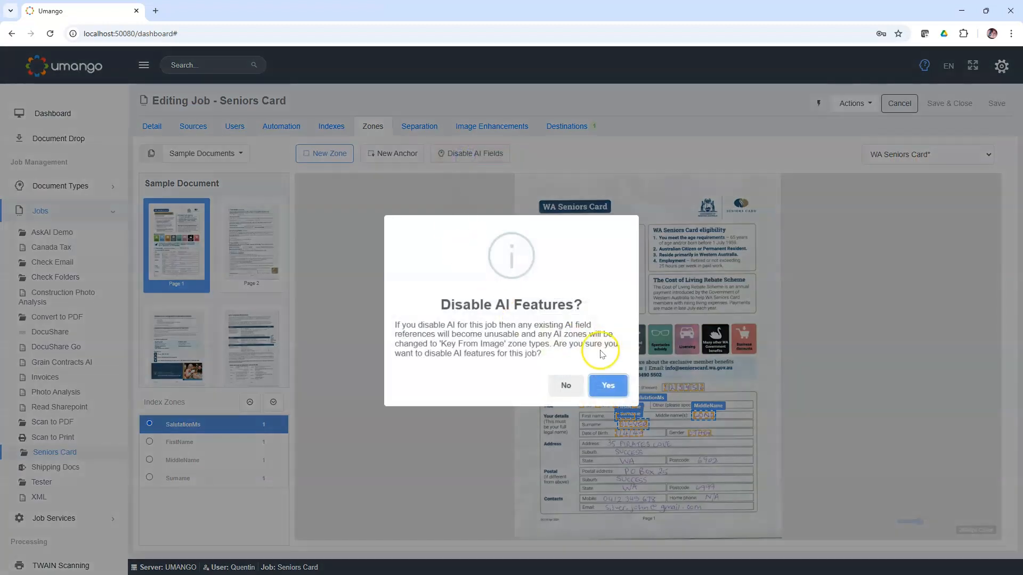
{"action": "left_click", "coordinate": [608, 388]}
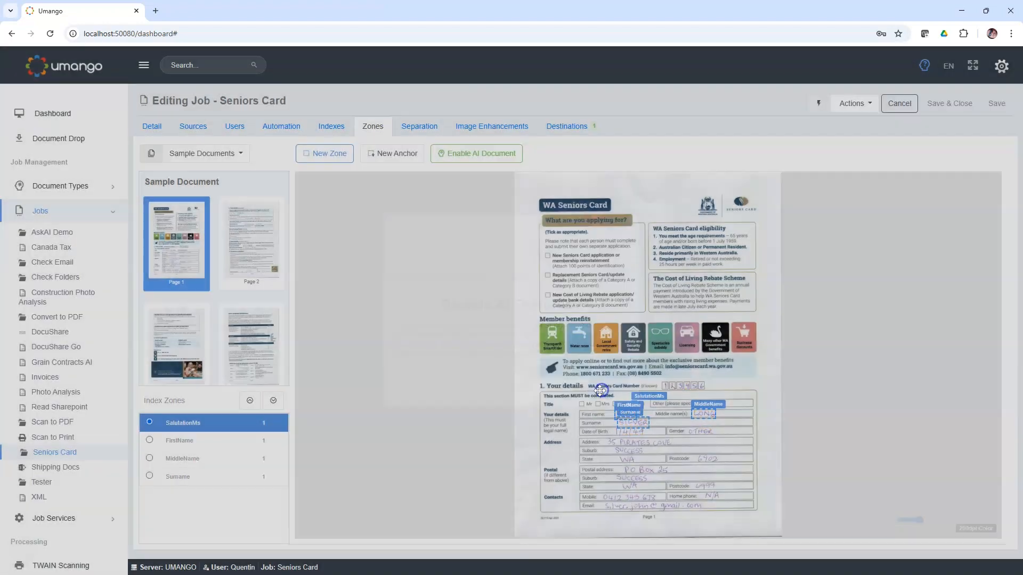
{"action": "left_click", "coordinate": [447, 343]}
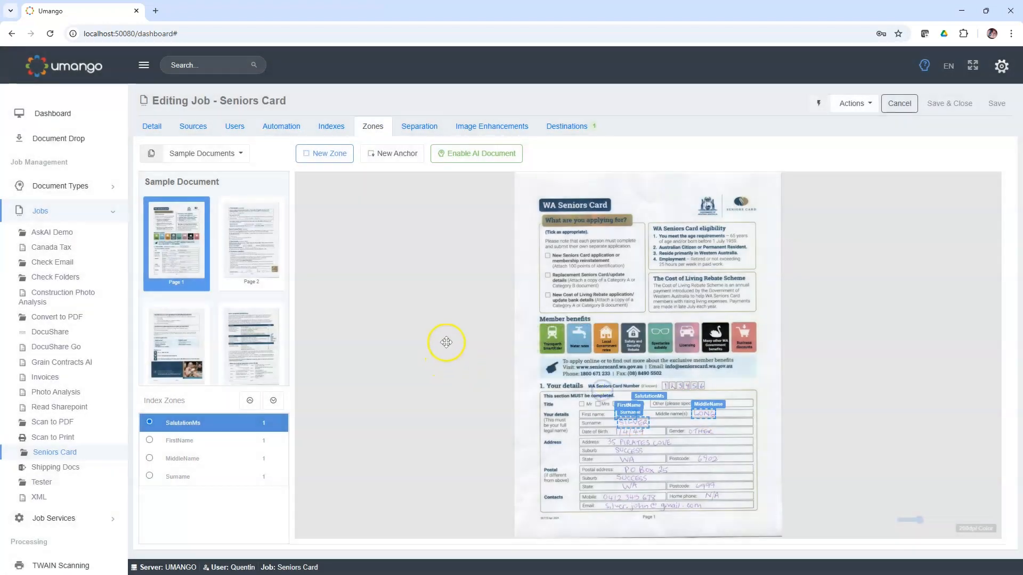
Step: Enable AI capture for the job with the custom WA Seniors Card document type, agreeing to cloud processing and the premium credit rate
{"action": "left_click", "coordinate": [472, 156]}
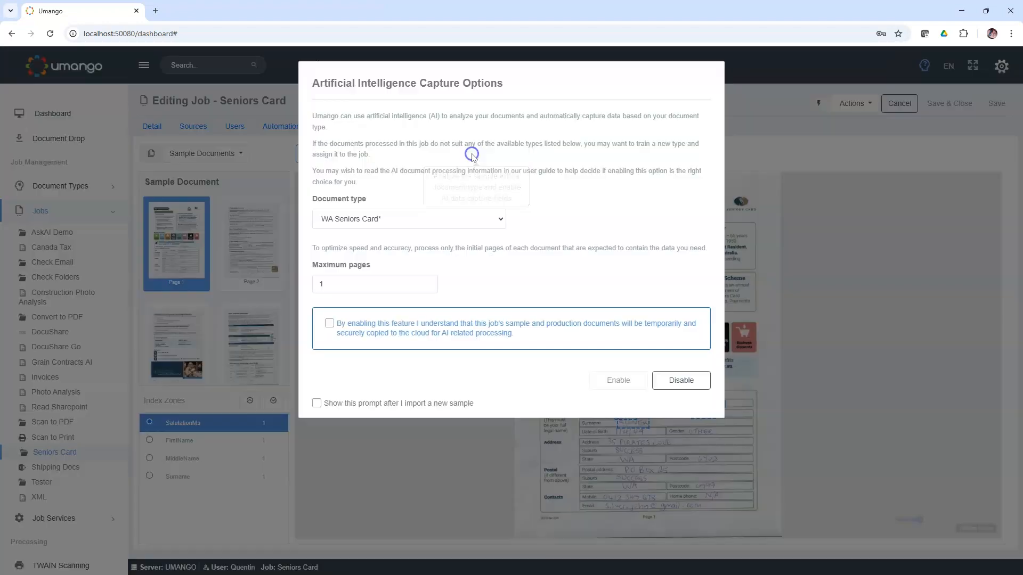
{"action": "left_click", "coordinate": [498, 223]}
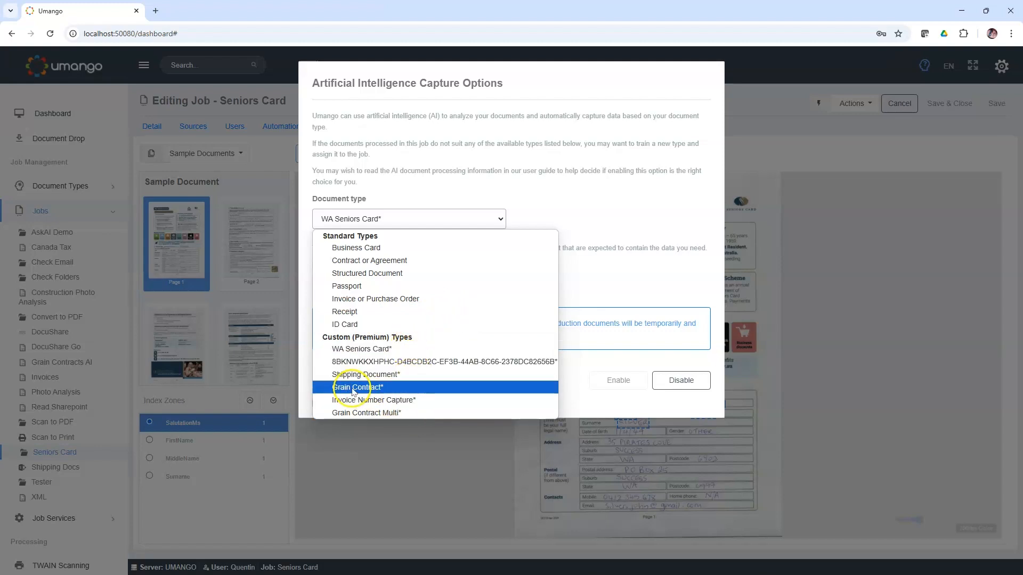
{"action": "left_click", "coordinate": [370, 351]}
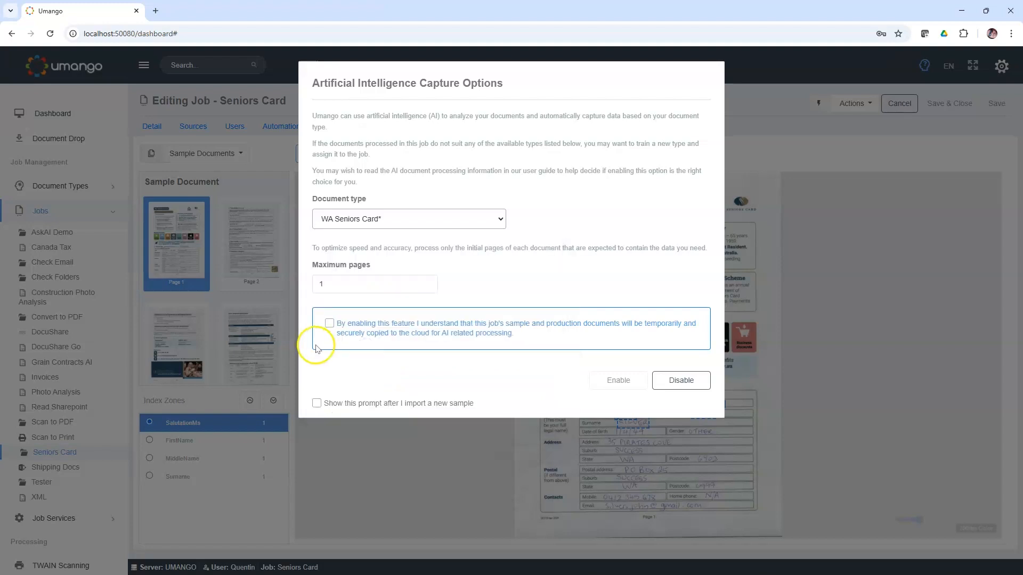
{"action": "left_click", "coordinate": [329, 323]}
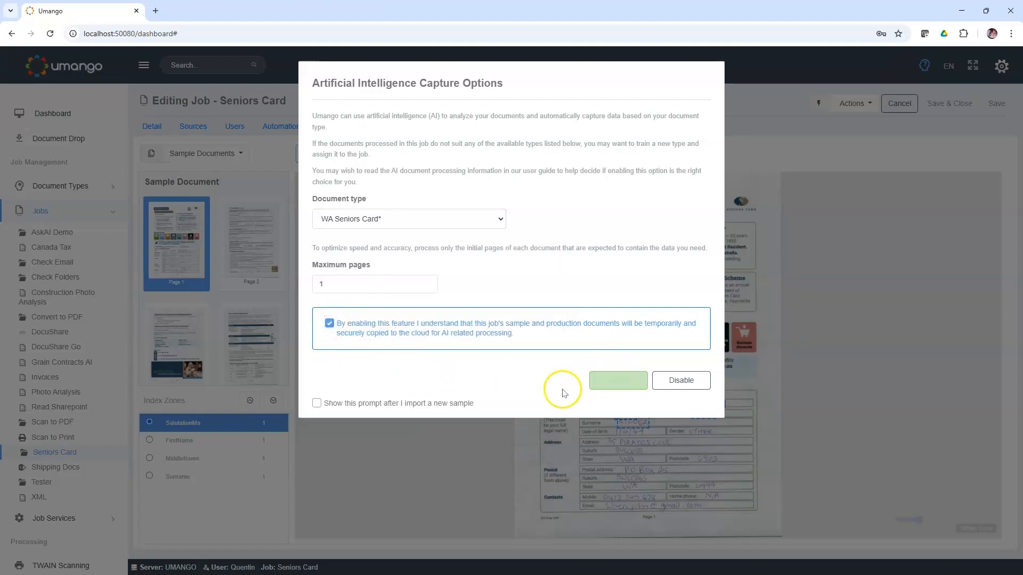
{"action": "left_click", "coordinate": [617, 381]}
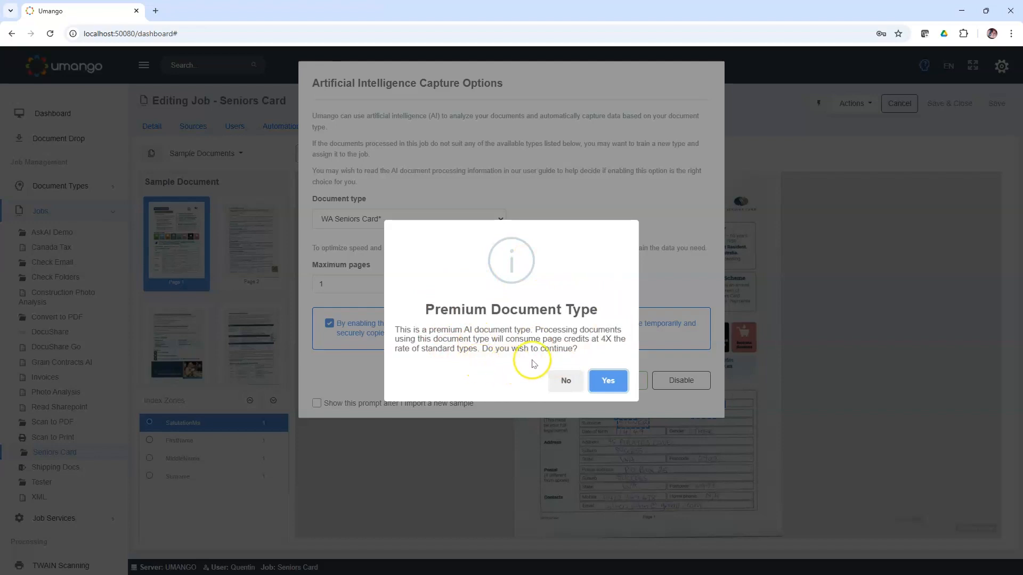
{"action": "double_click", "coordinate": [606, 339]}
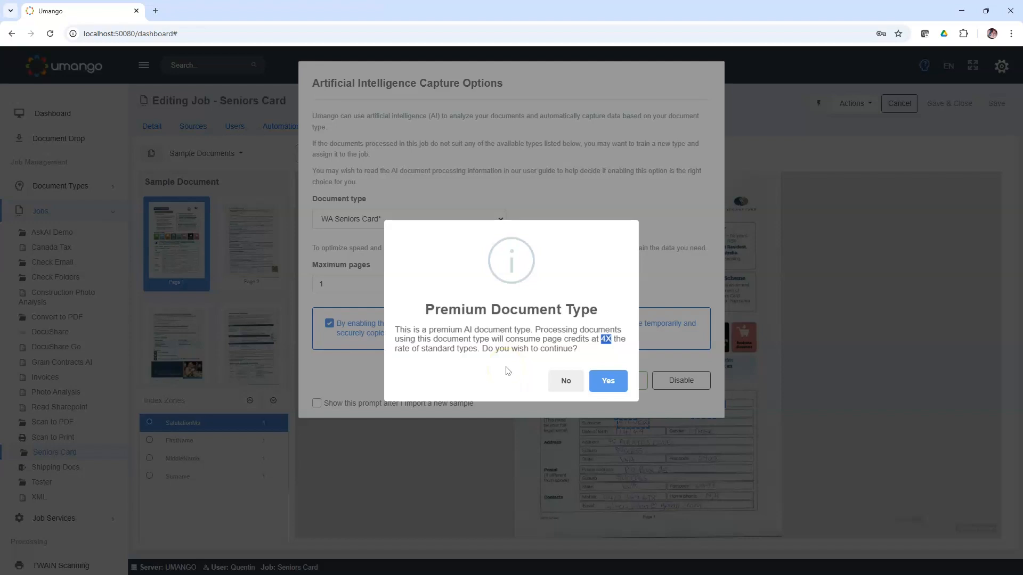
{"action": "left_click", "coordinate": [604, 383]}
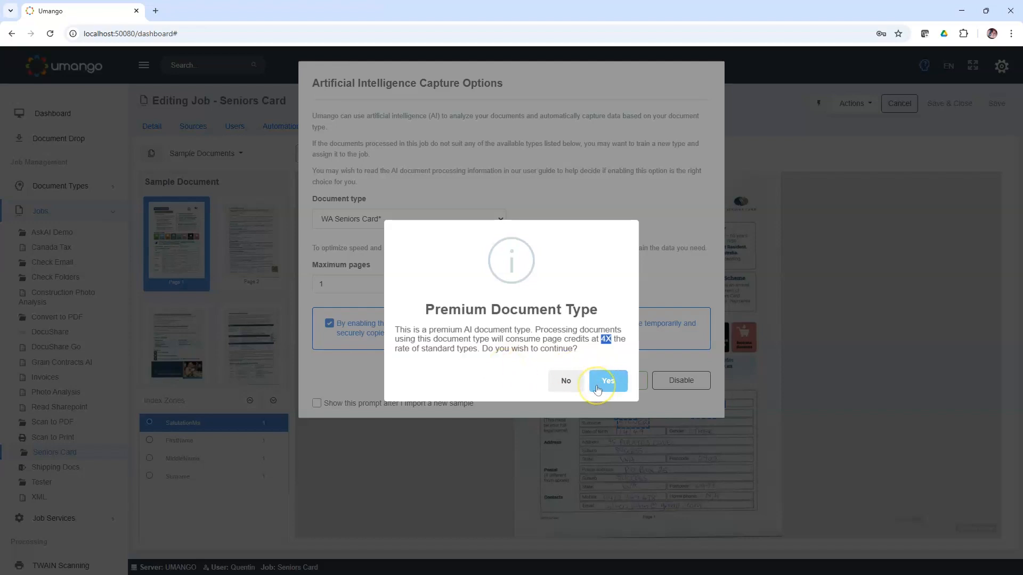
{"action": "left_click", "coordinate": [596, 386]}
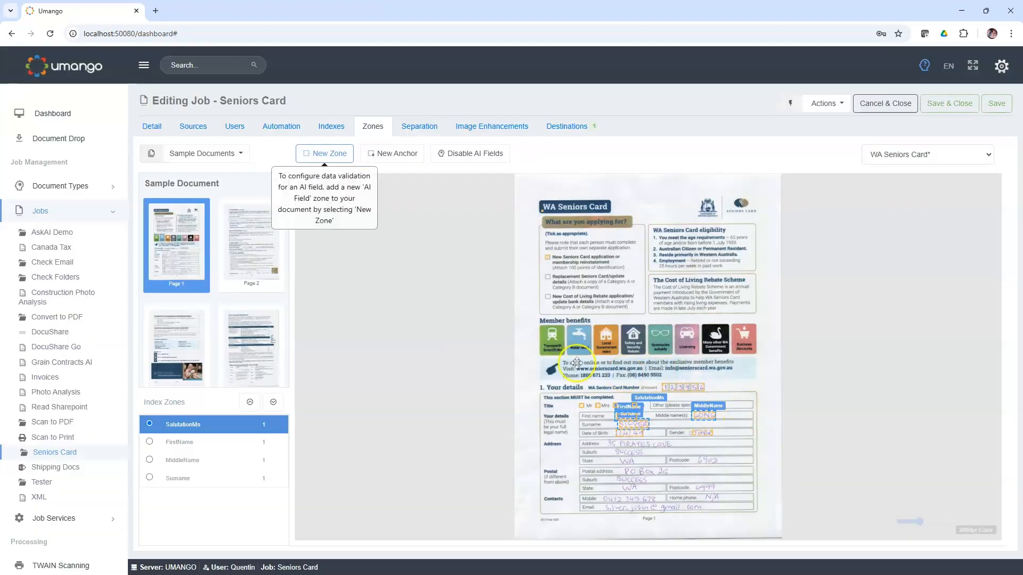
{"action": "scroll", "coordinate": [564, 307], "scroll_direction": "up", "scroll_amount": 3}
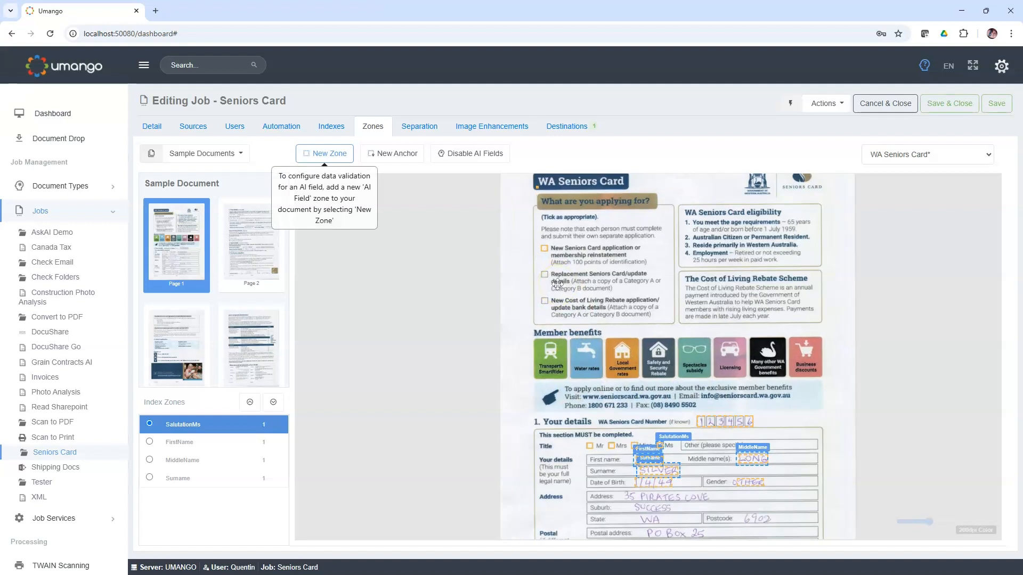
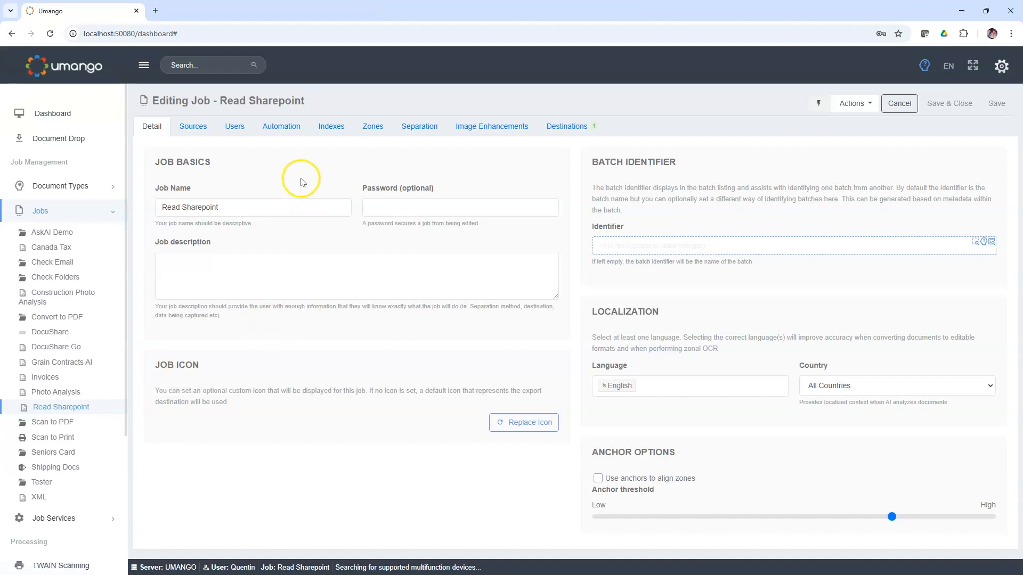
Step: Show the Read Sharepoint job's document sources and examine each part of the SharePoint connector's source path
{"action": "left_click", "coordinate": [190, 129]}
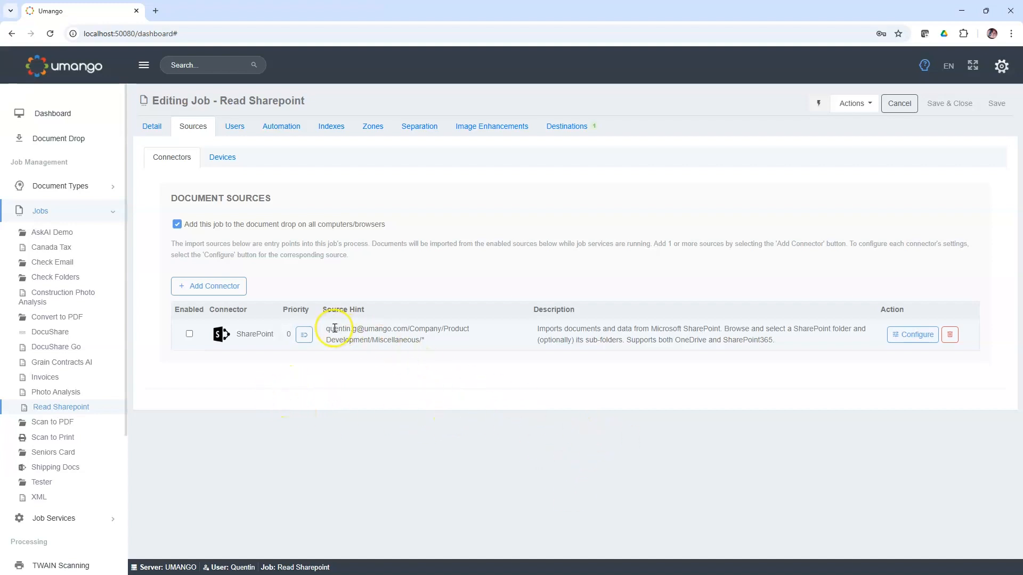
{"action": "left_click_drag", "start_coordinate": [326, 328], "coordinate": [434, 349]}
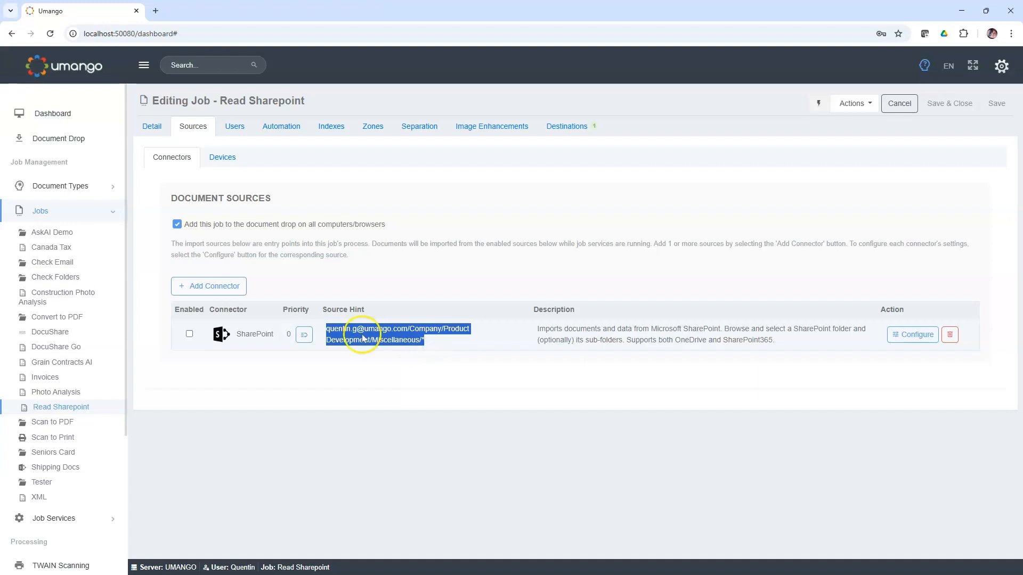
{"action": "left_click", "coordinate": [326, 330]}
{"action": "left_click_drag", "start_coordinate": [326, 329], "coordinate": [439, 331]}
{"action": "left_click", "coordinate": [413, 329]}
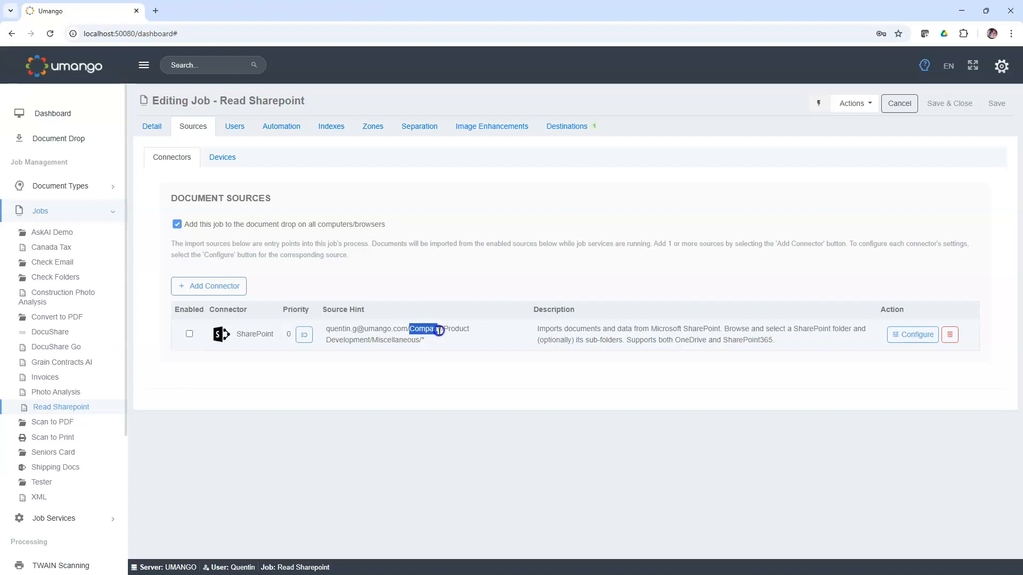
{"action": "left_click", "coordinate": [472, 333]}
{"action": "left_click_drag", "start_coordinate": [443, 329], "coordinate": [367, 339]}
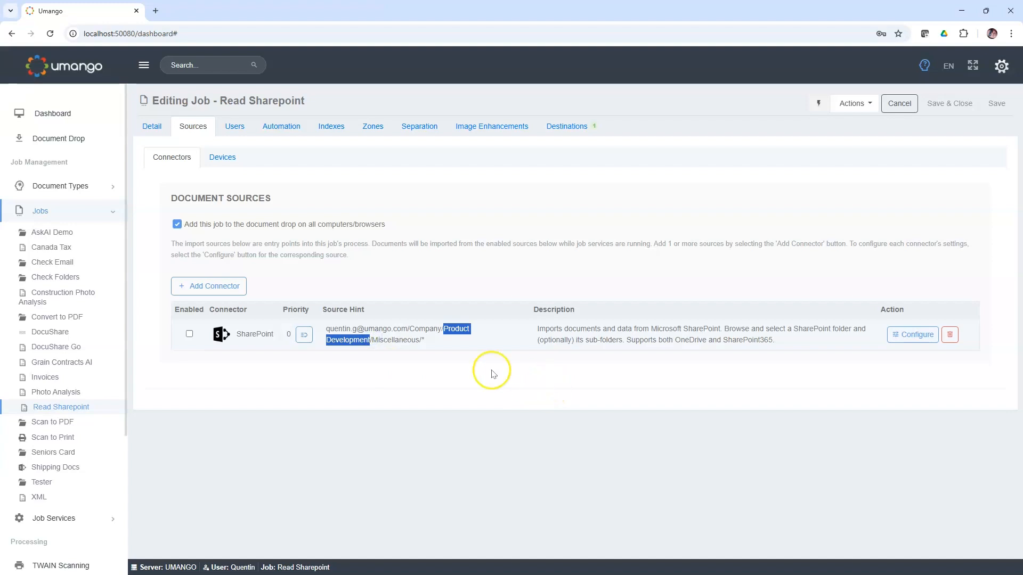
{"action": "left_click", "coordinate": [445, 355]}
{"action": "left_click_drag", "start_coordinate": [373, 339], "coordinate": [426, 343]}
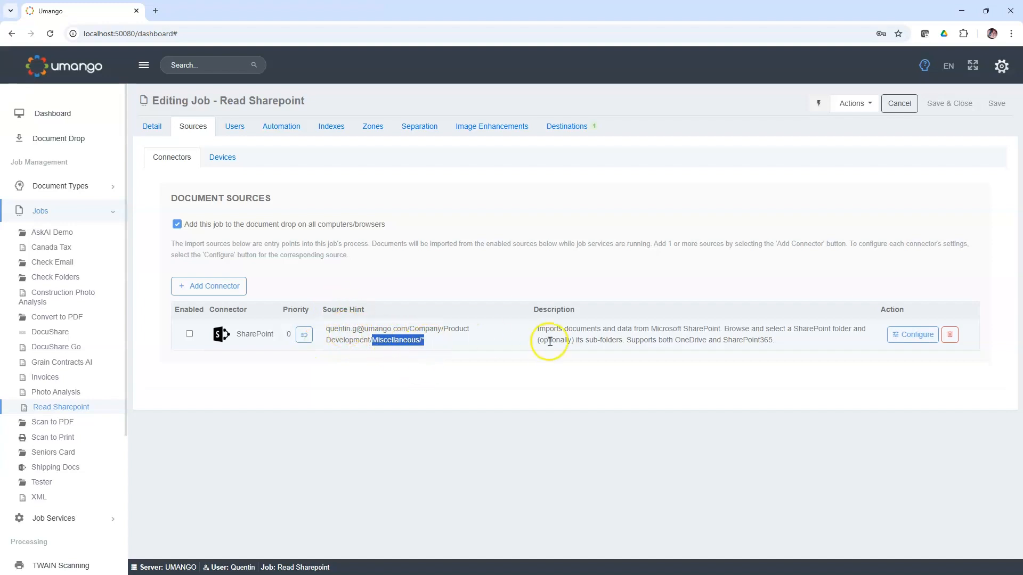
Step: Open the SharePoint connector's configuration and review its site, watched folder and number of minutes between folder checks
{"action": "left_click", "coordinate": [912, 334]}
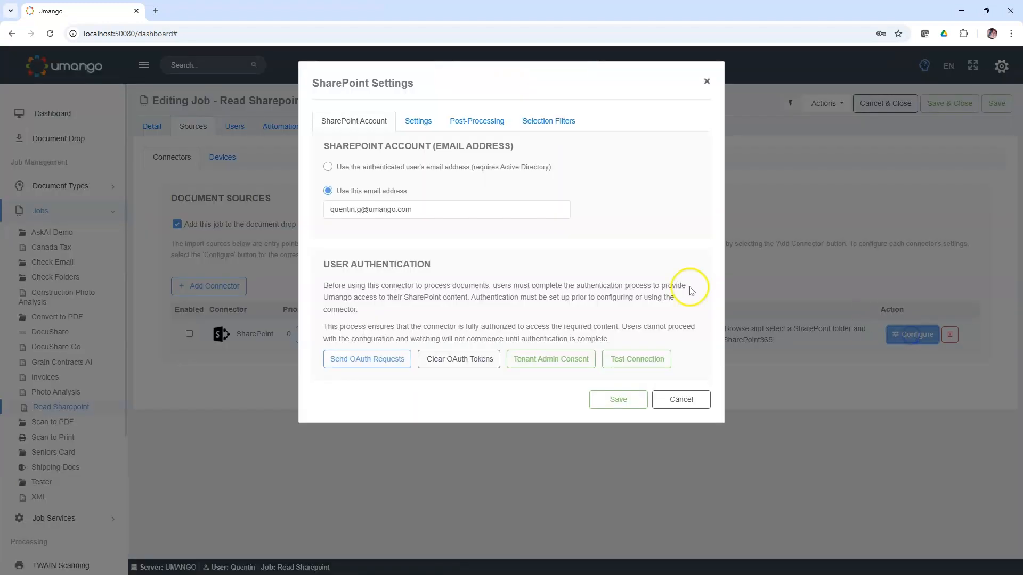
{"action": "left_click", "coordinate": [412, 127]}
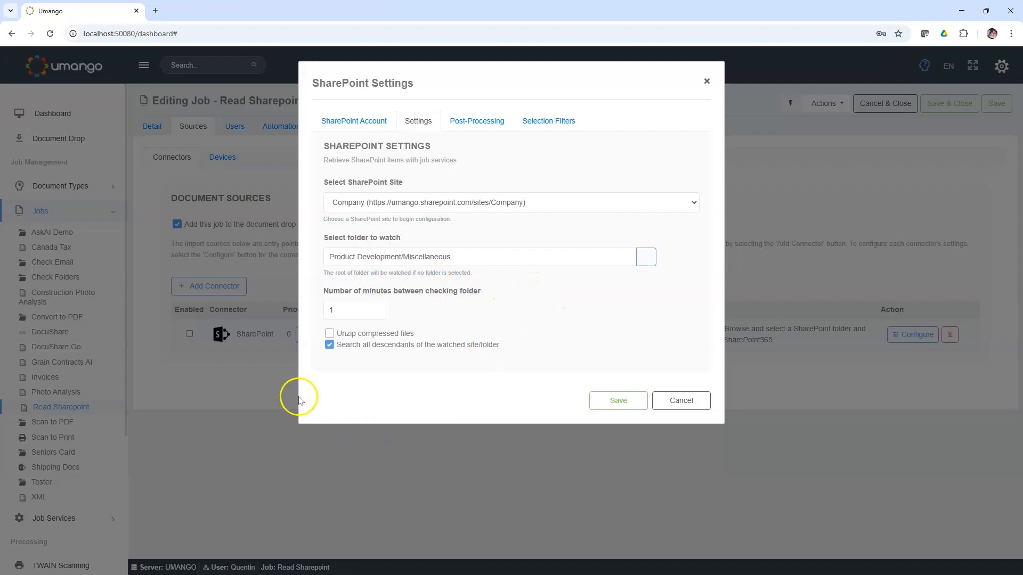
{"action": "left_click_drag", "start_coordinate": [339, 312], "coordinate": [313, 311]}
{"action": "left_click", "coordinate": [409, 307]}
Step: Review the connector's post-processing actions, trying the move to another folder and returning to Don't do anything
{"action": "left_click", "coordinate": [473, 122]}
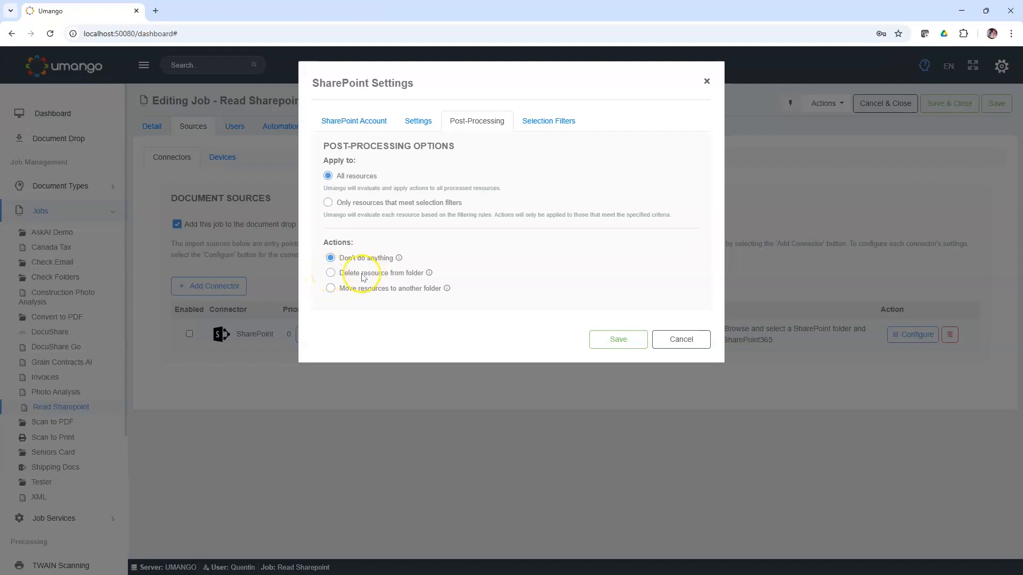
{"action": "left_click", "coordinate": [331, 288]}
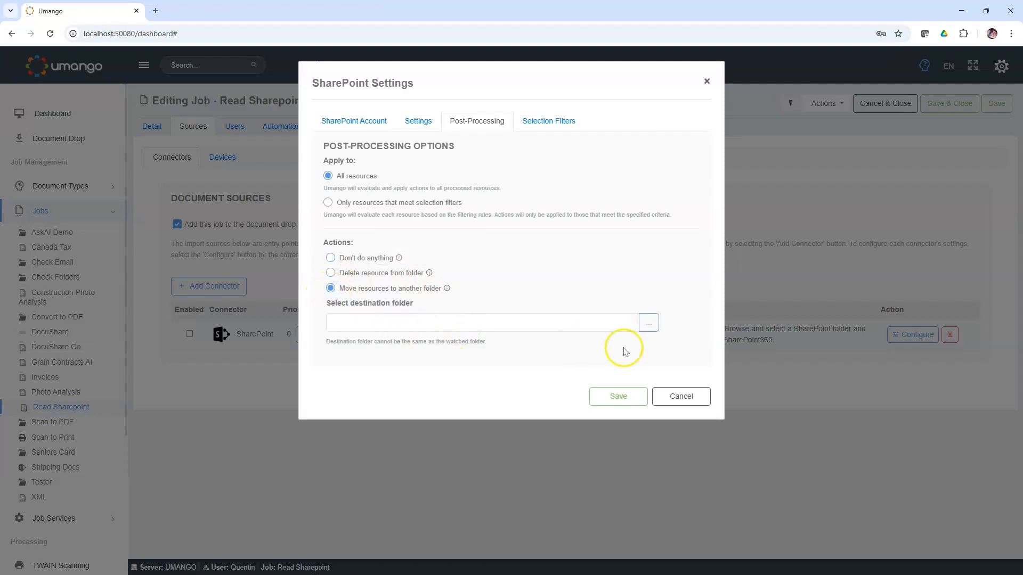
{"action": "left_click", "coordinate": [330, 258]}
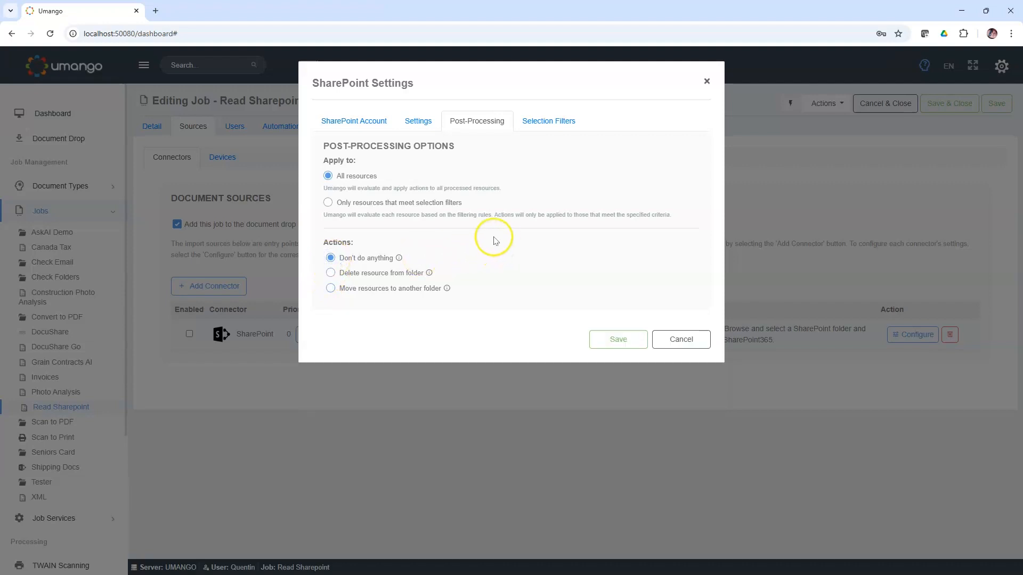
Step: Review the connector's selection filters for file type, file name and file author, and close its settings without saving
{"action": "left_click", "coordinate": [541, 125]}
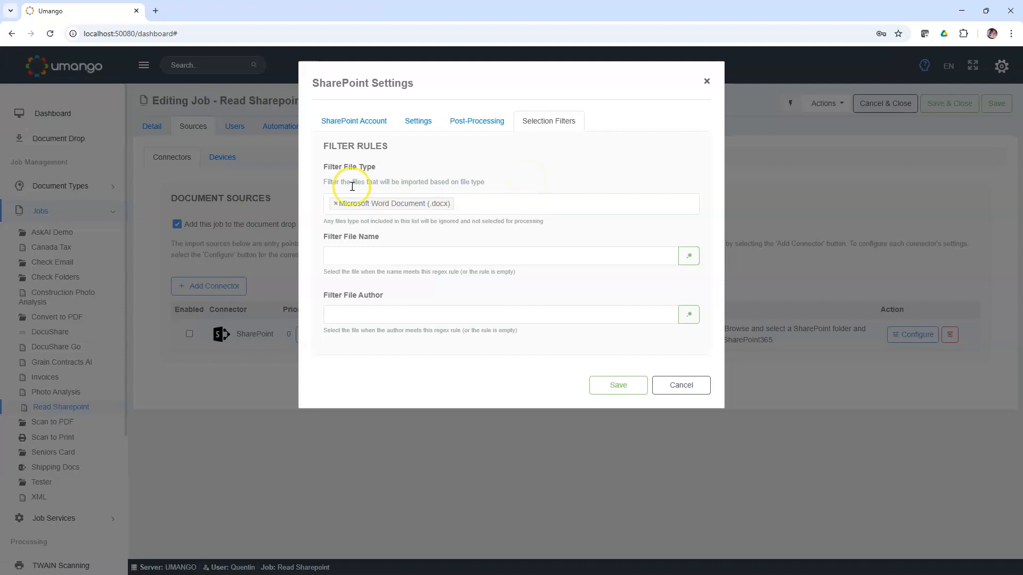
{"action": "left_click", "coordinate": [480, 204]}
{"action": "mouse_move", "coordinate": [694, 232]}
{"action": "left_mouse_down"}
{"action": "mouse_move", "coordinate": [700, 320]}
{"action": "mouse_move", "coordinate": [694, 216]}
{"action": "left_mouse_up"}
{"action": "left_click", "coordinate": [597, 171]}
{"action": "left_click", "coordinate": [455, 259]}
{"action": "left_click", "coordinate": [384, 259]}
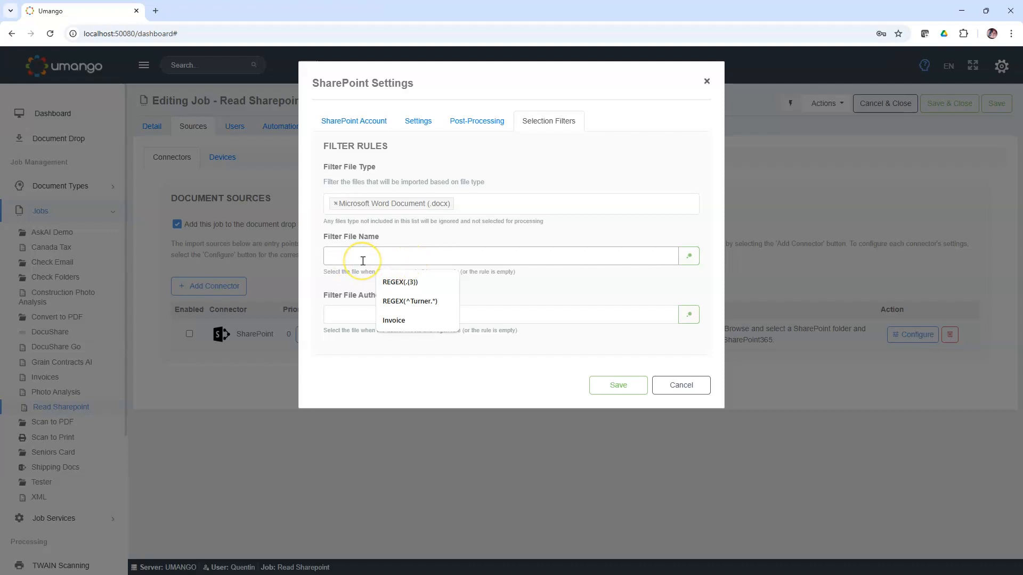
{"action": "left_click", "coordinate": [363, 357]}
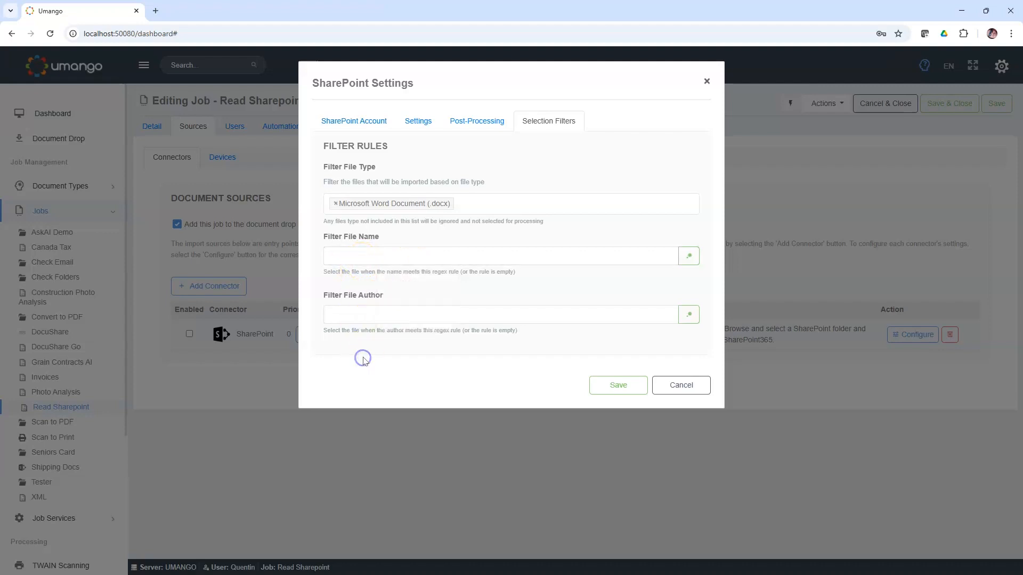
{"action": "left_click", "coordinate": [335, 322]}
{"action": "left_click", "coordinate": [685, 385]}
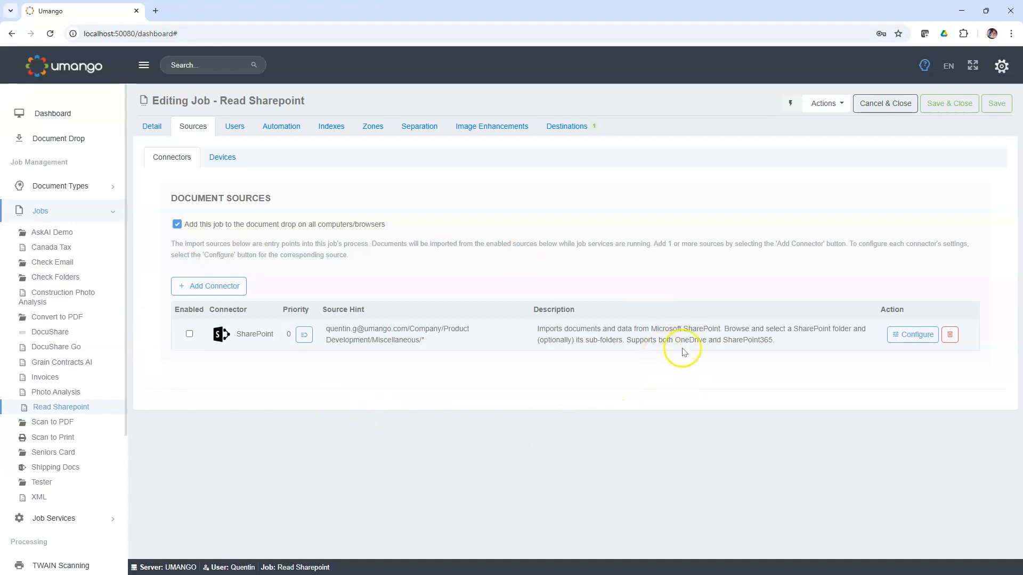
Step: Open the settings of the job's Merged Text export destination and display the body template of its text document
{"action": "left_click", "coordinate": [559, 126]}
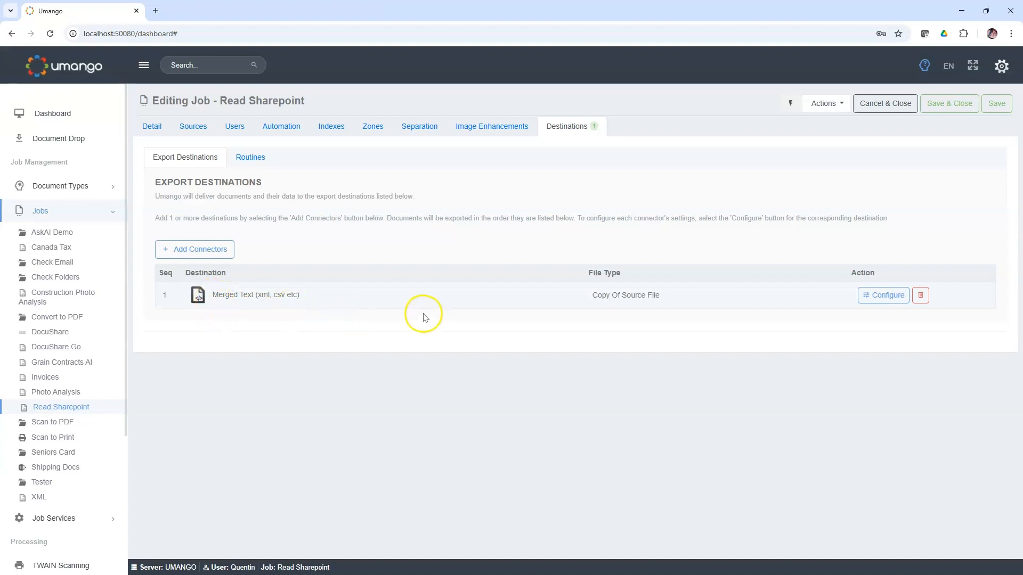
{"action": "left_click", "coordinate": [881, 295]}
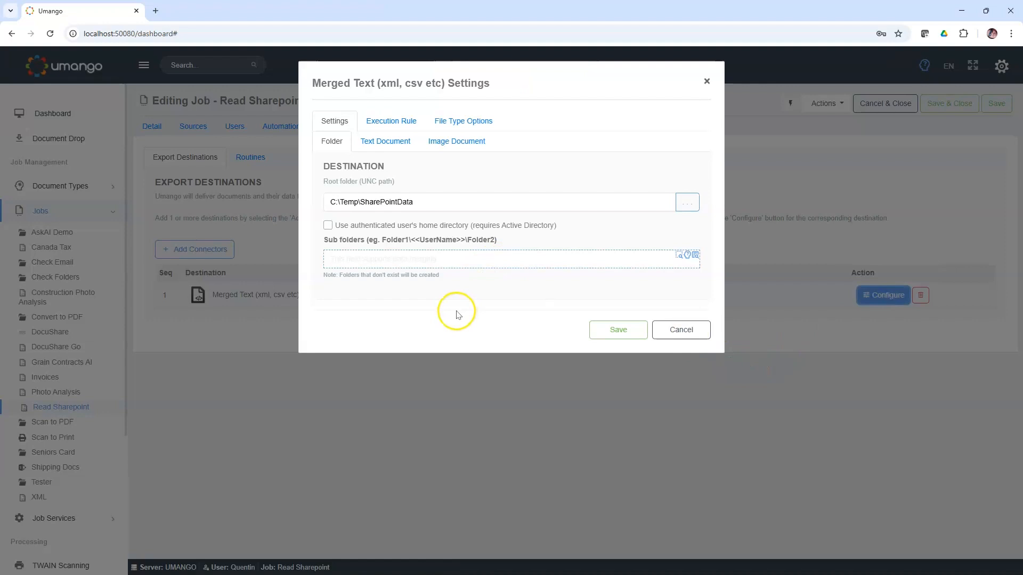
{"action": "left_click", "coordinate": [389, 149]}
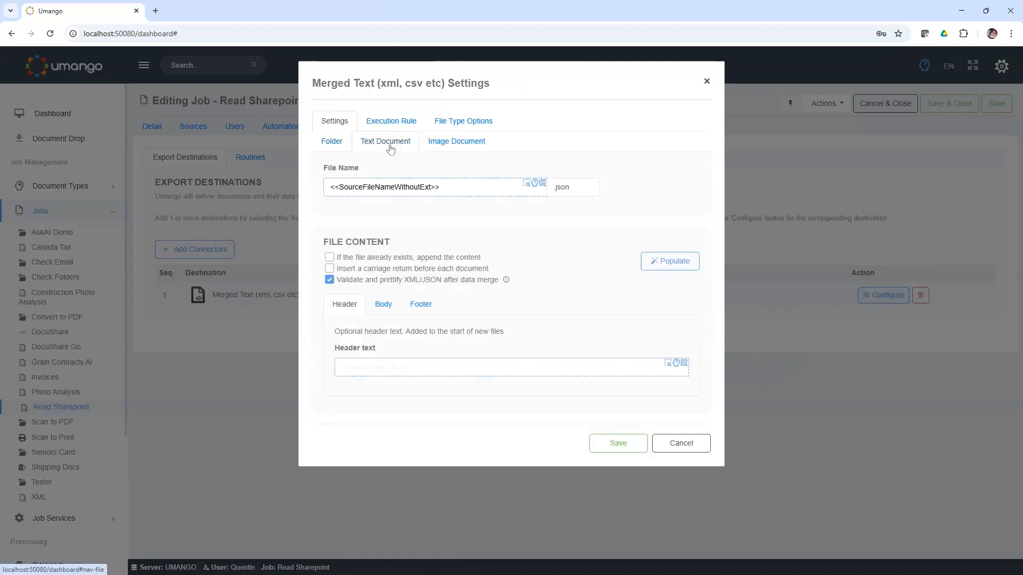
{"action": "left_click", "coordinate": [381, 315]}
Step: Clear the text document's body text and repopulate it with the automatically generated JSON template
{"action": "left_click", "coordinate": [541, 387]}
{"action": "key", "text": "ctrl+a"}
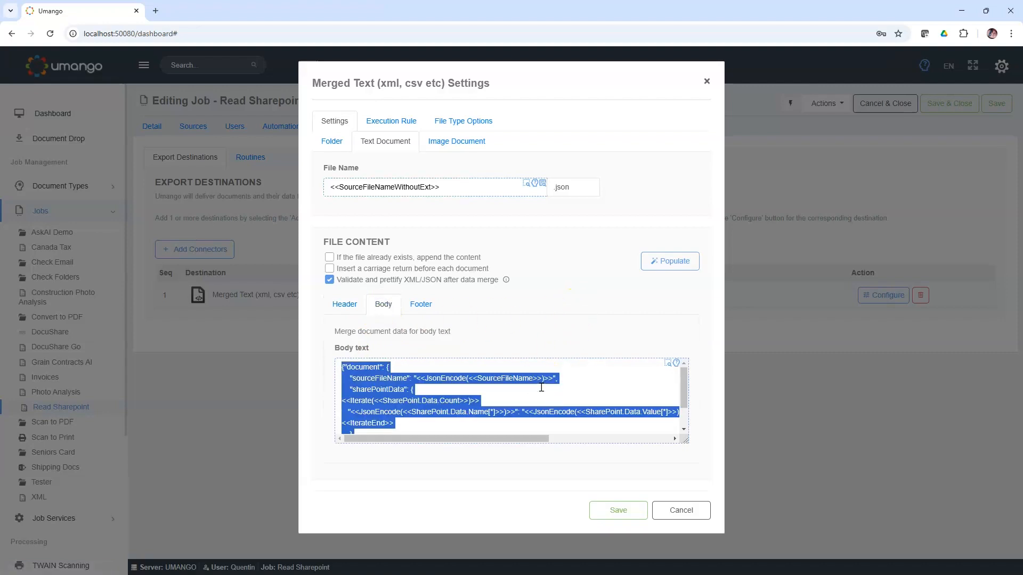
{"action": "key", "text": "BackSpace"}
{"action": "left_click", "coordinate": [577, 277]}
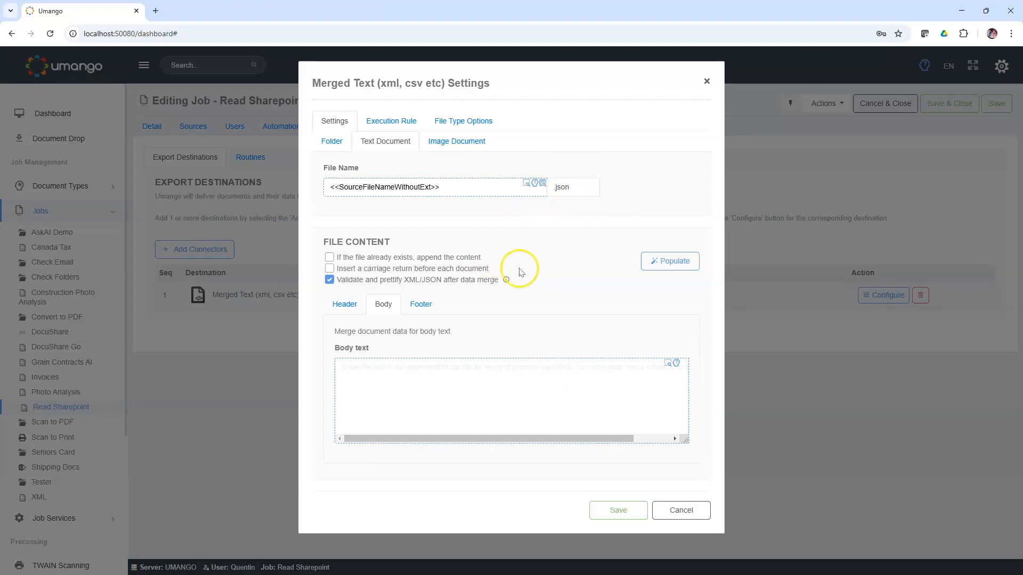
{"action": "left_click", "coordinate": [670, 267]}
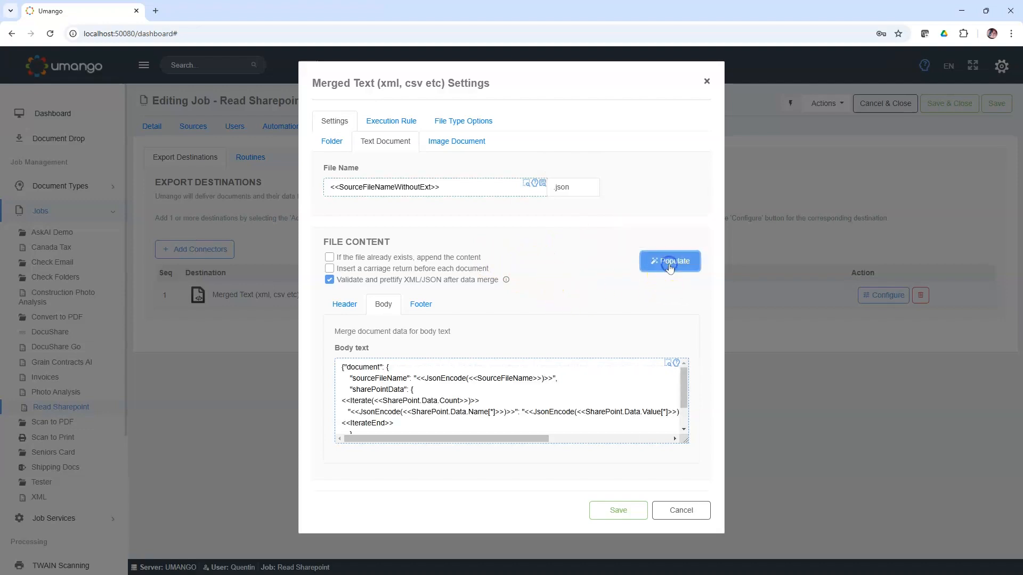
Step: Enlarge the body text and examine its Iterate, If and IterateEnd statements that output the SharePoint data names and values
{"action": "left_click", "coordinate": [668, 366]}
{"action": "left_click", "coordinate": [183, 267]}
{"action": "scroll", "coordinate": [184, 268], "scroll_direction": "up", "scroll_amount": 3}
{"action": "scroll", "coordinate": [185, 268], "scroll_direction": "down", "scroll_amount": 2}
{"action": "scroll", "coordinate": [185, 269], "scroll_direction": "up", "scroll_amount": 2}
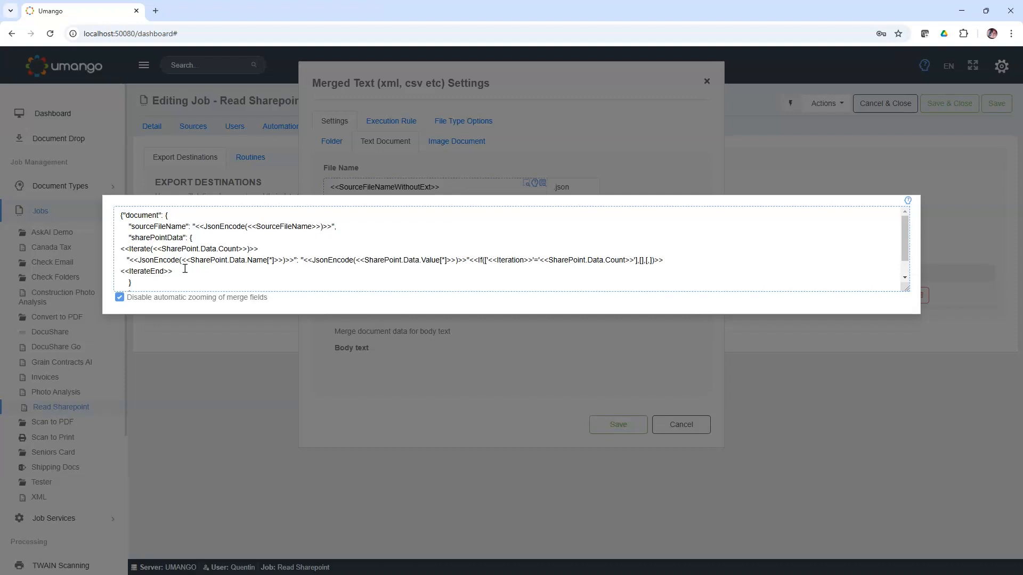
{"action": "left_click", "coordinate": [155, 257]}
{"action": "left_click_drag", "start_coordinate": [122, 249], "coordinate": [225, 249]}
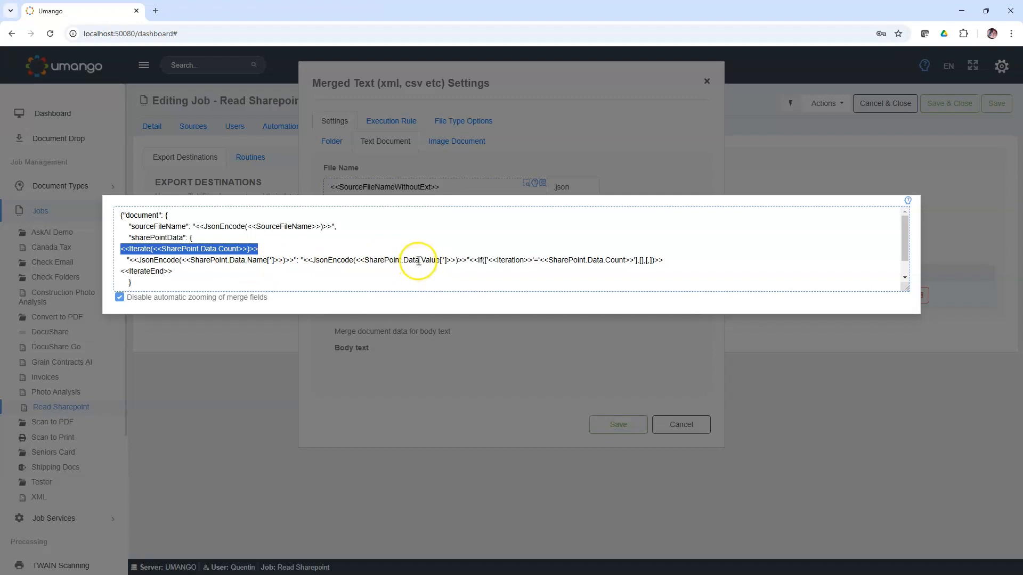
{"action": "left_click_drag", "start_coordinate": [471, 261], "coordinate": [673, 261]}
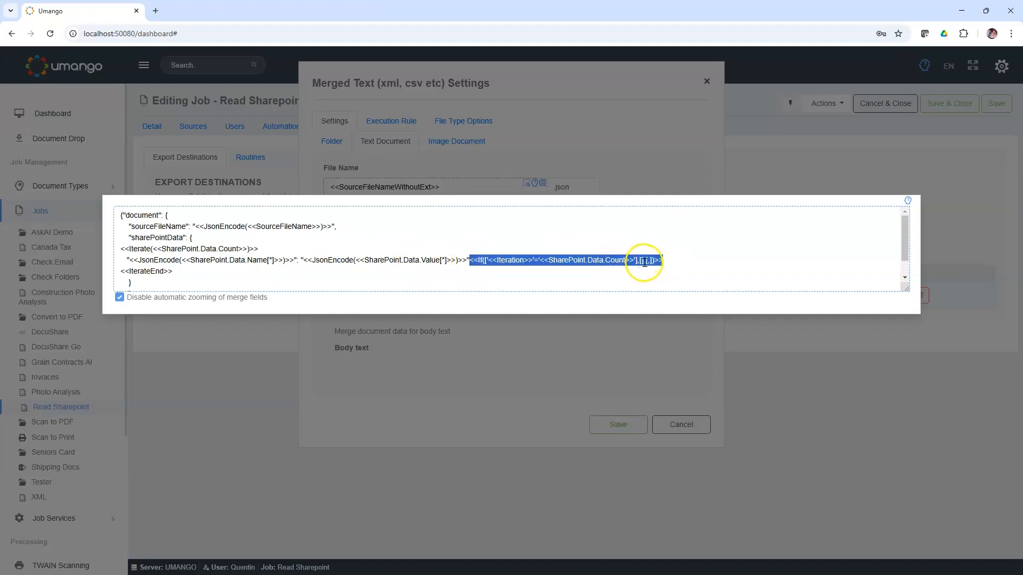
{"action": "left_click", "coordinate": [199, 272]}
{"action": "left_click_drag", "start_coordinate": [176, 272], "coordinate": [114, 272]}
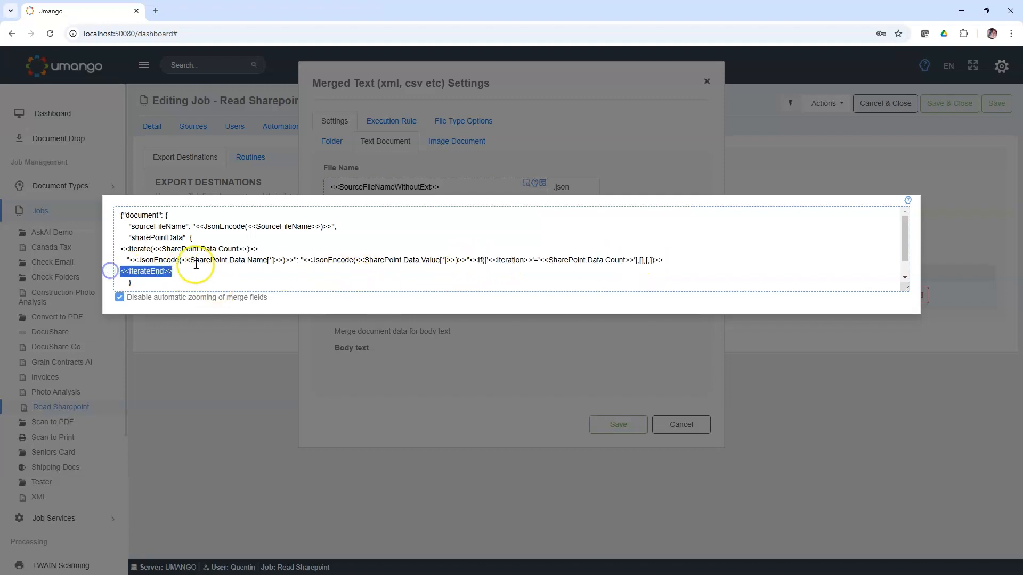
{"action": "scroll", "coordinate": [188, 274], "scroll_direction": "down", "scroll_amount": 1}
{"action": "scroll", "coordinate": [188, 274], "scroll_direction": "up", "scroll_amount": 1}
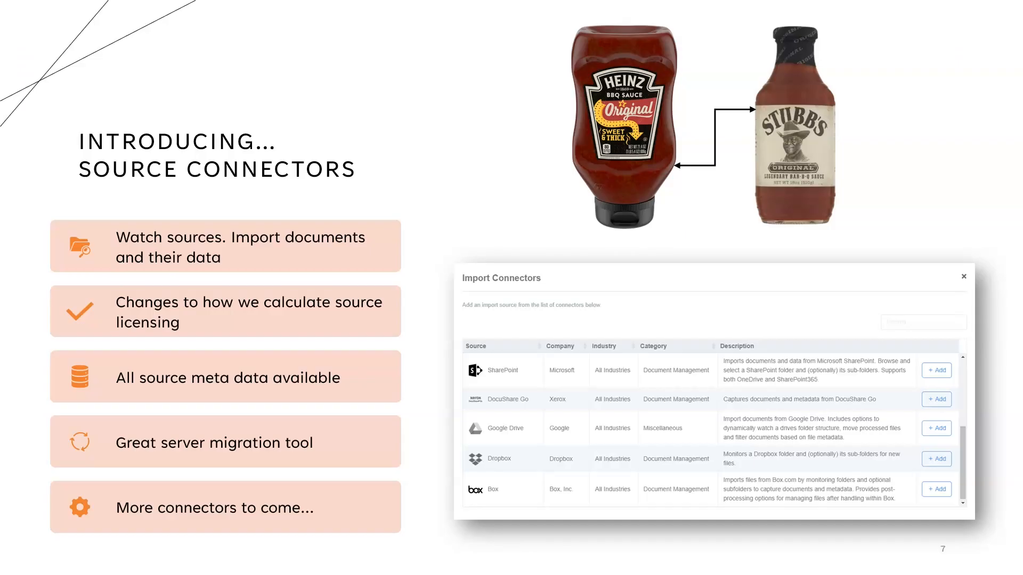
{"action": "key", "text": "Right"}
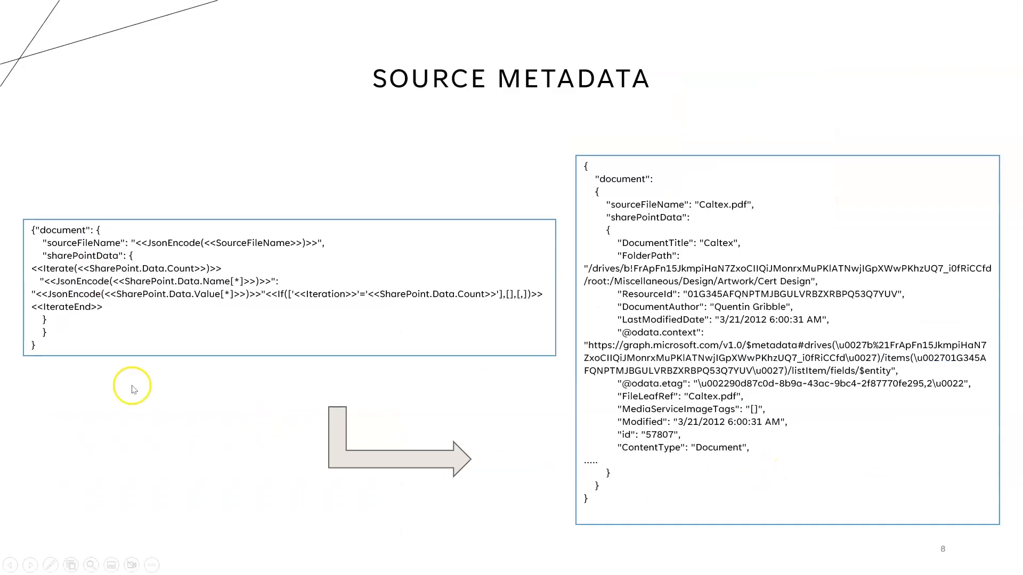
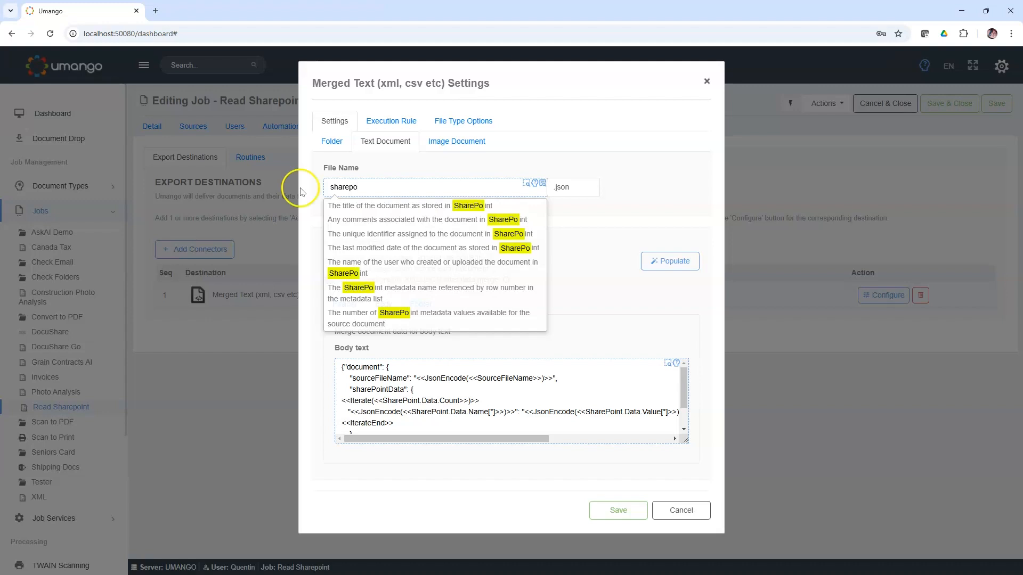
Step: Clear the text document's file name and search the merge fields and methods for "share"
{"action": "left_click_drag", "start_coordinate": [359, 187], "coordinate": [313, 189]}
{"action": "key", "text": "BackSpace"}
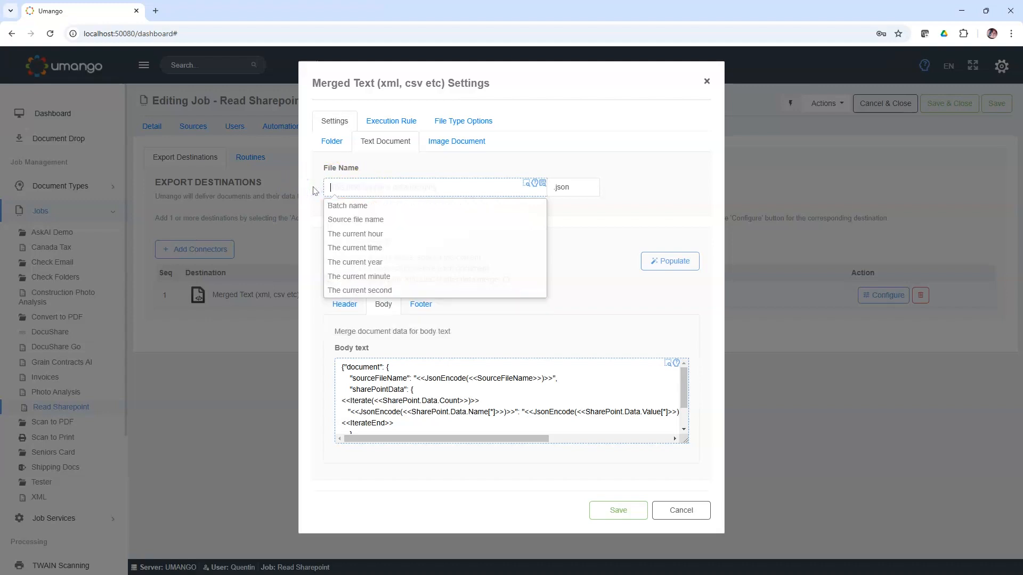
{"action": "left_click", "coordinate": [541, 183]}
{"action": "left_click", "coordinate": [468, 164]}
{"action": "type", "text": "share"}
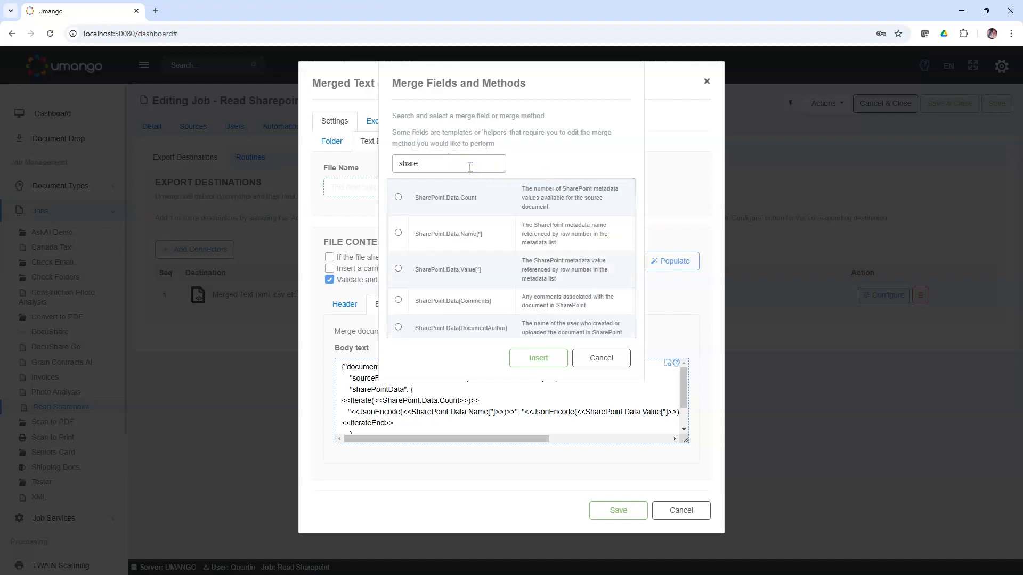
Step: Look through the SharePoint merge fields and insert SharePoint.Data[DocumentAuthor] as the text document's file name
{"action": "double_click", "coordinate": [479, 270]}
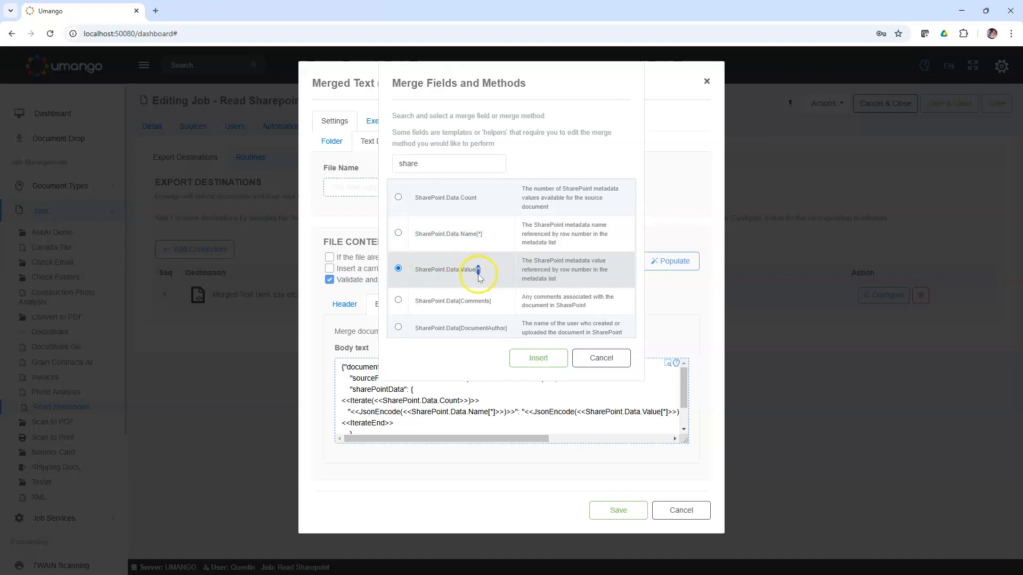
{"action": "scroll", "coordinate": [548, 277], "scroll_direction": "down", "scroll_amount": 1}
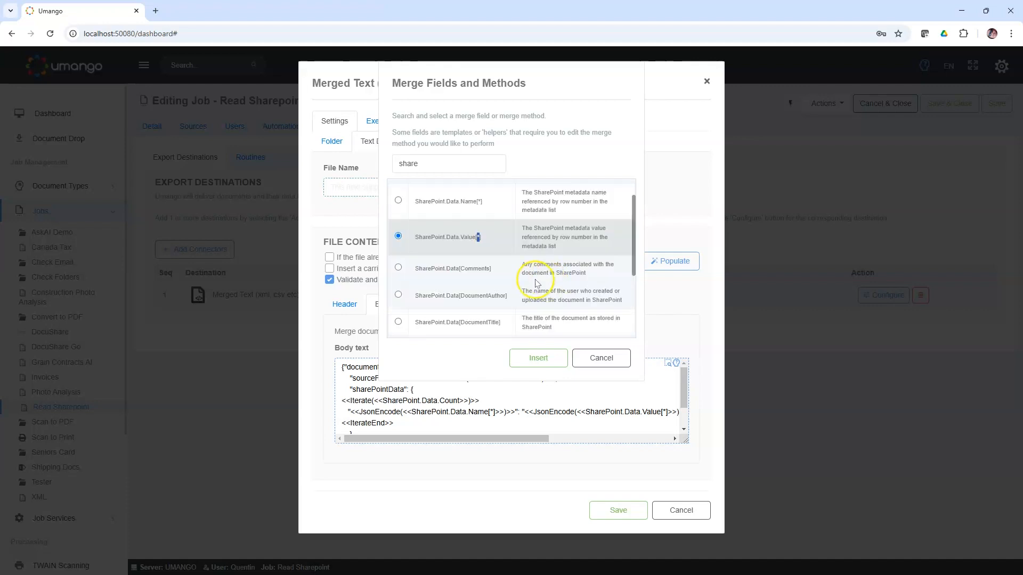
{"action": "double_click", "coordinate": [462, 269]}
{"action": "left_click_drag", "start_coordinate": [462, 295], "coordinate": [506, 296]}
{"action": "left_click_drag", "start_coordinate": [415, 296], "coordinate": [508, 295]}
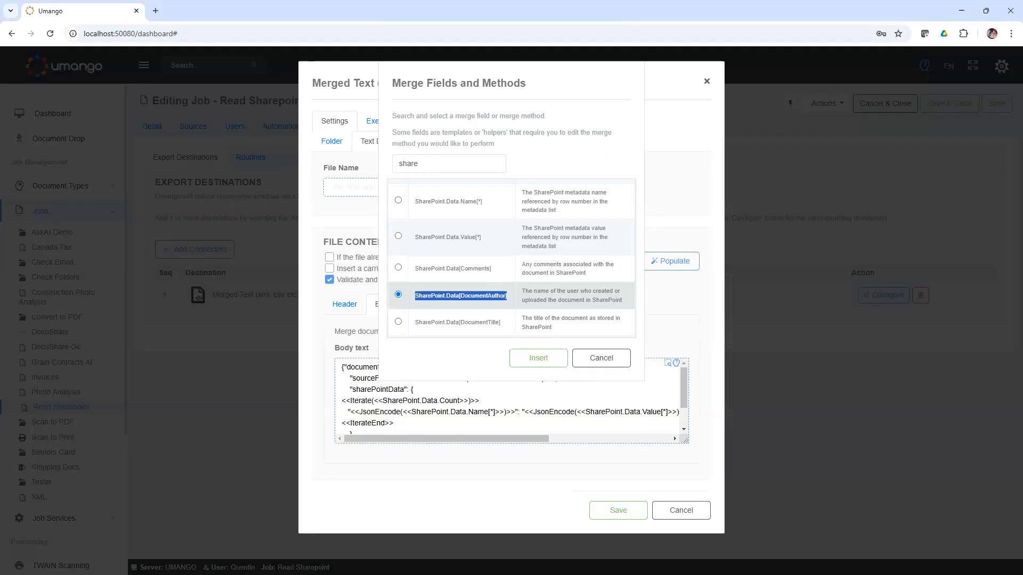
{"action": "left_click", "coordinate": [536, 358]}
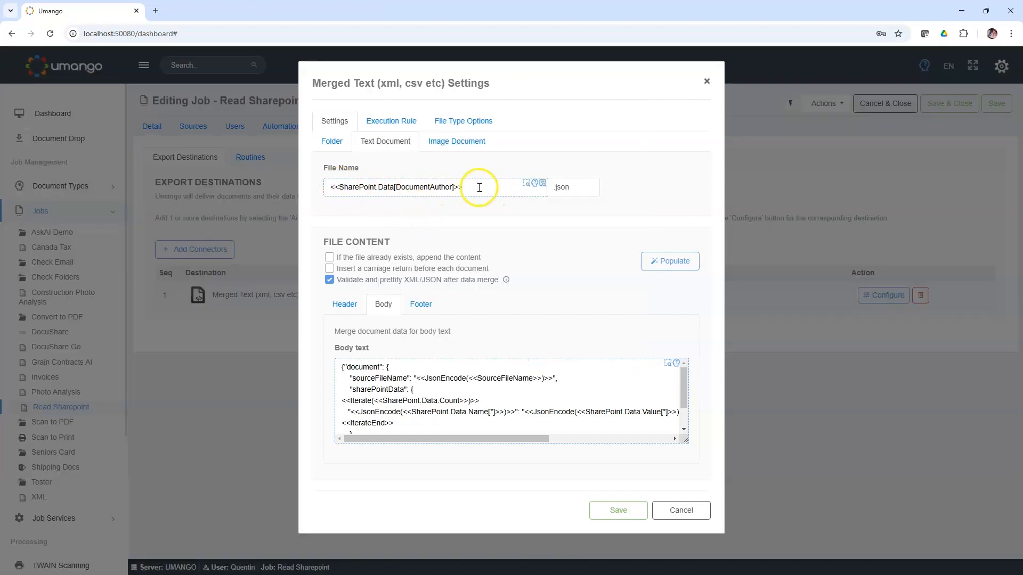
{"action": "left_click_drag", "start_coordinate": [481, 188], "coordinate": [331, 189]}
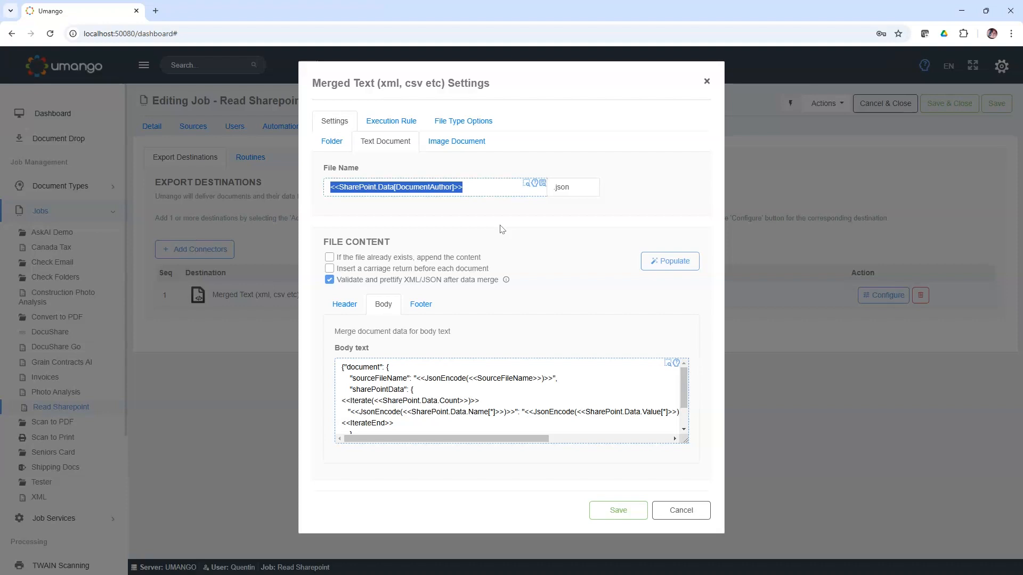
{"action": "left_click", "coordinate": [853, 417]}
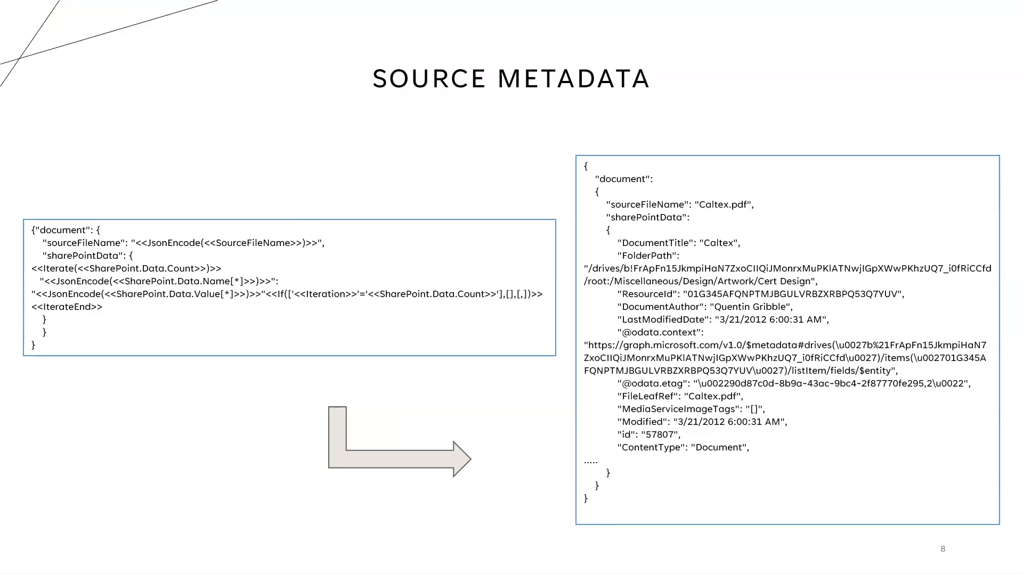
{"action": "key", "text": "Right"}
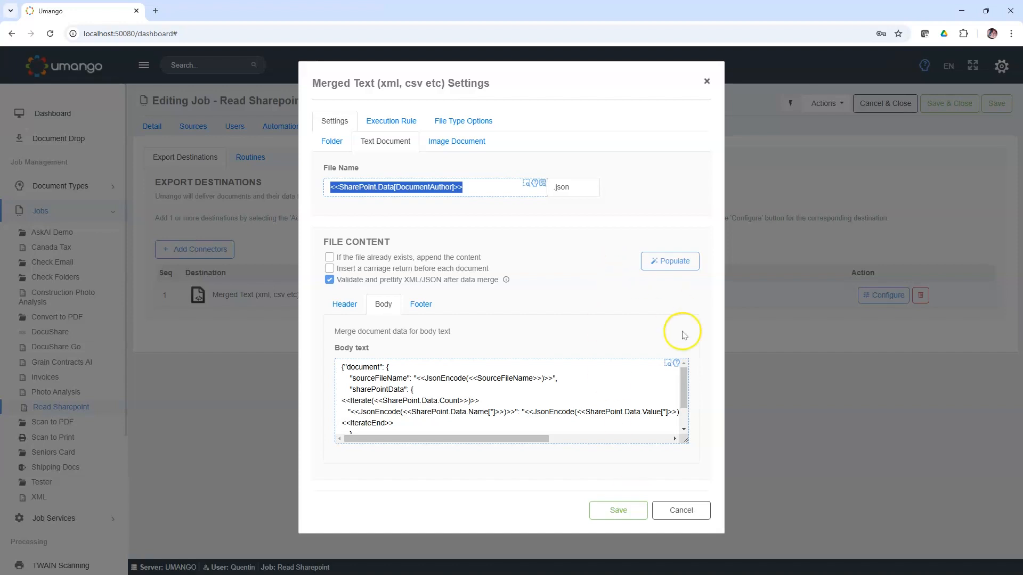
Step: Close the Merged Text settings without saving and leave the Read Sharepoint job for the dashboard, discarding its changes
{"action": "left_click", "coordinate": [684, 513]}
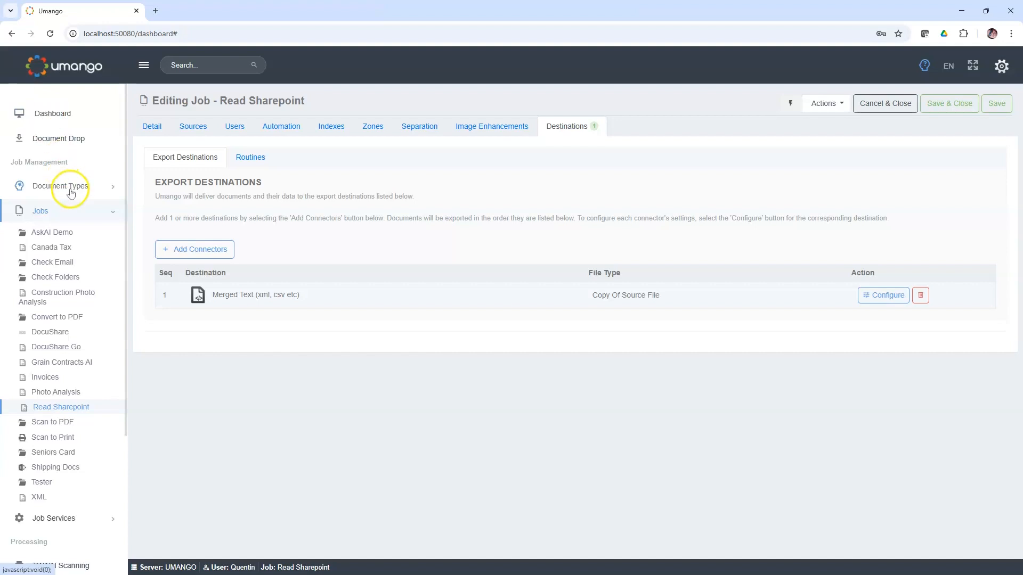
{"action": "left_click", "coordinate": [61, 210]}
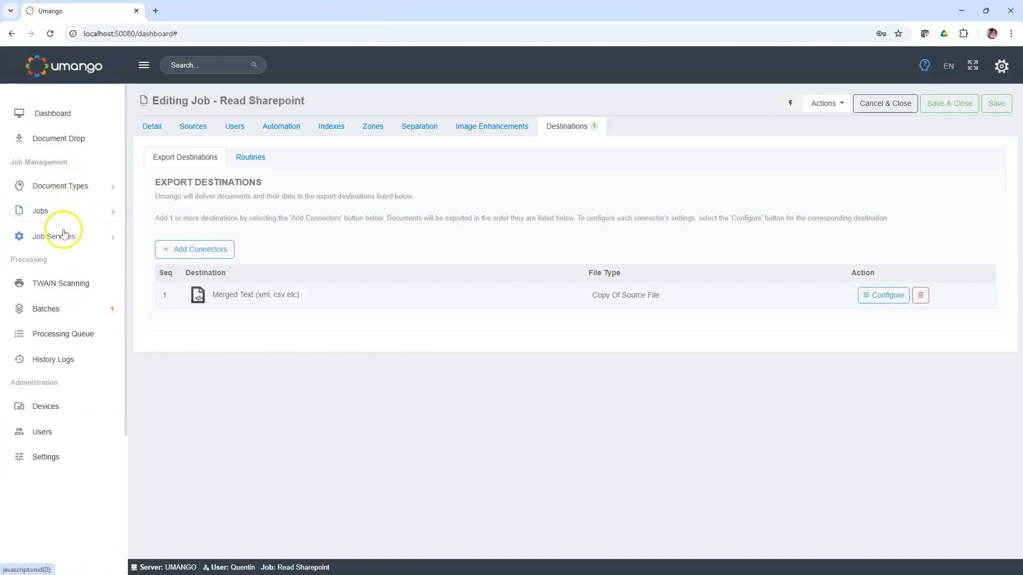
{"action": "left_click", "coordinate": [63, 114]}
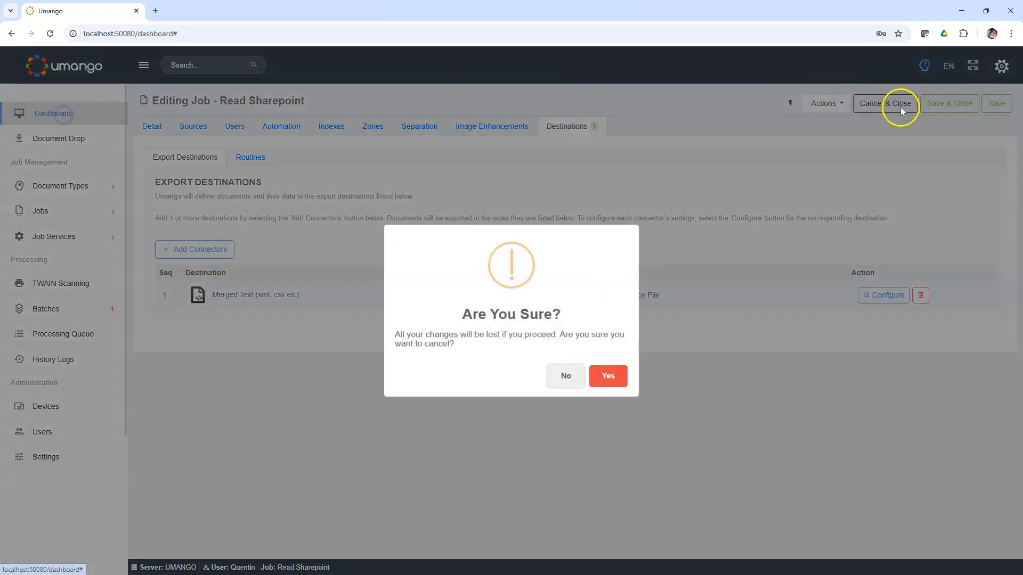
{"action": "left_click", "coordinate": [608, 376]}
Step: Create a new document classifier and name it My Classifier
{"action": "left_click", "coordinate": [994, 103]}
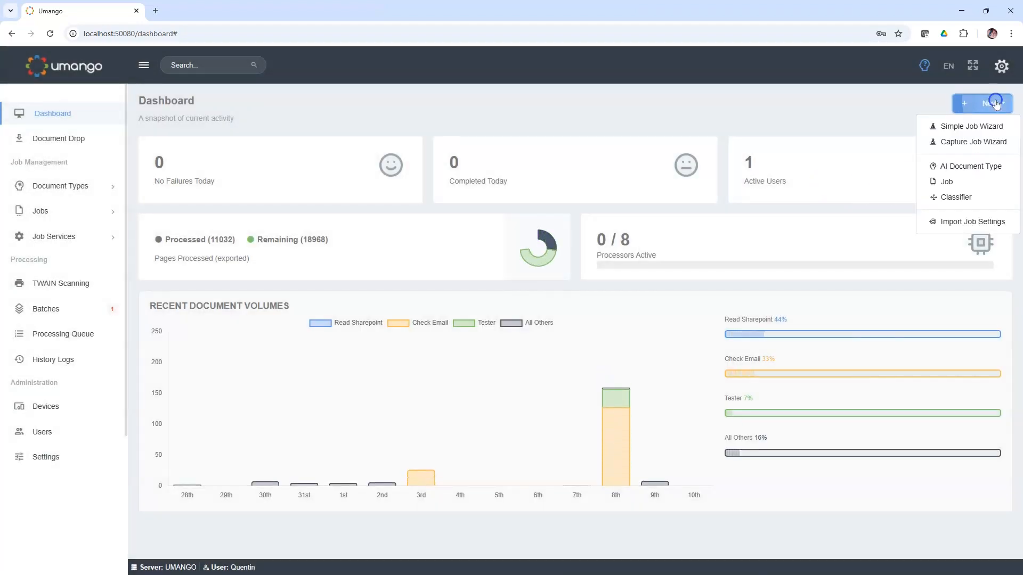
{"action": "left_click", "coordinate": [956, 197]}
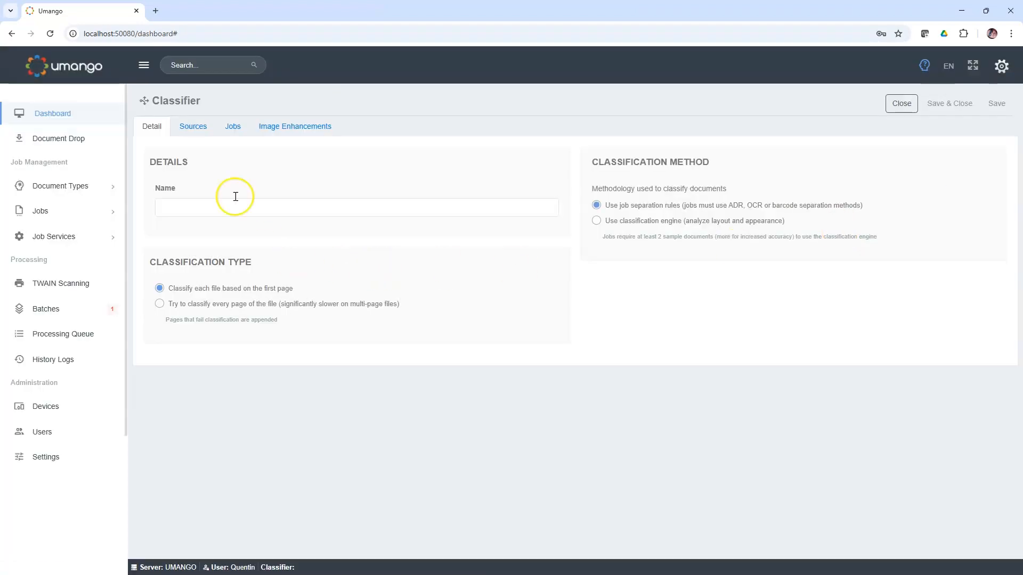
{"action": "left_click", "coordinate": [285, 207]}
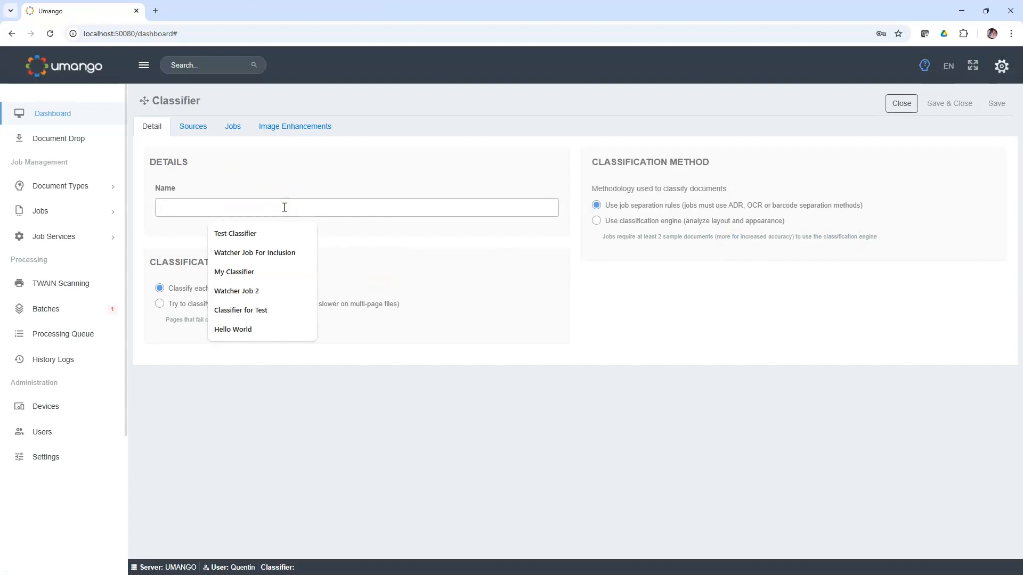
{"action": "type", "text": "My Classifier"}
{"action": "left_click", "coordinate": [211, 153]}
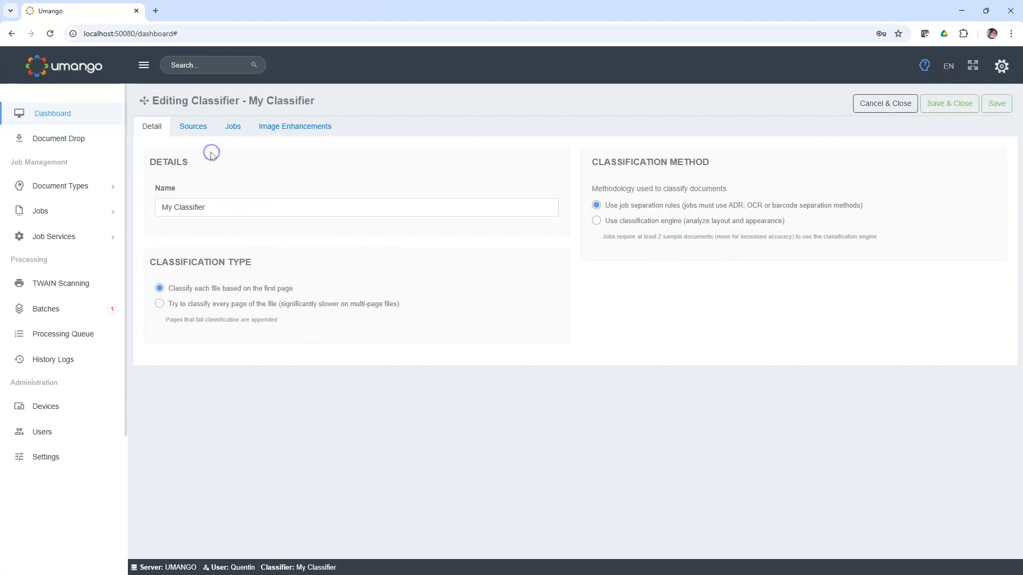
Step: Add a SharePoint import connector to the classifier's document sources and close its settings without configuring it
{"action": "left_click", "coordinate": [191, 130]}
{"action": "left_click", "coordinate": [271, 170]}
{"action": "left_click", "coordinate": [193, 131]}
{"action": "left_click", "coordinate": [365, 179]}
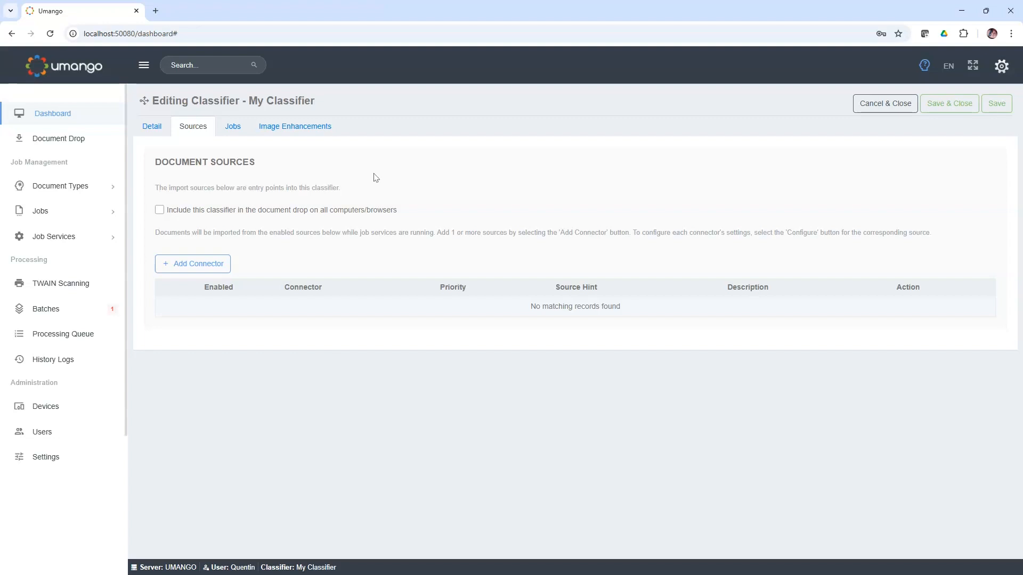
{"action": "left_click", "coordinate": [206, 264]}
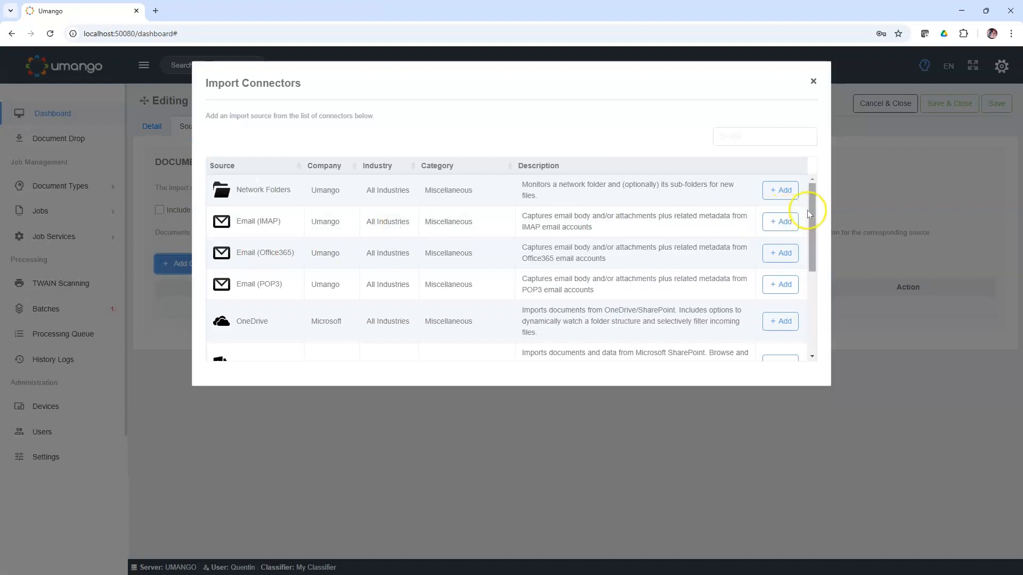
{"action": "left_click_drag", "start_coordinate": [810, 210], "coordinate": [810, 274]}
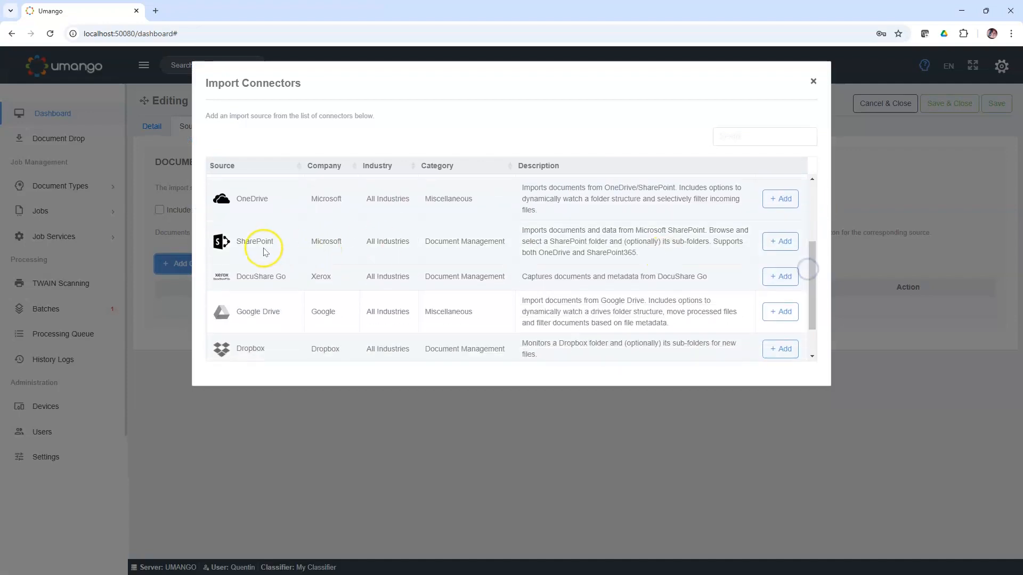
{"action": "left_click", "coordinate": [780, 242]}
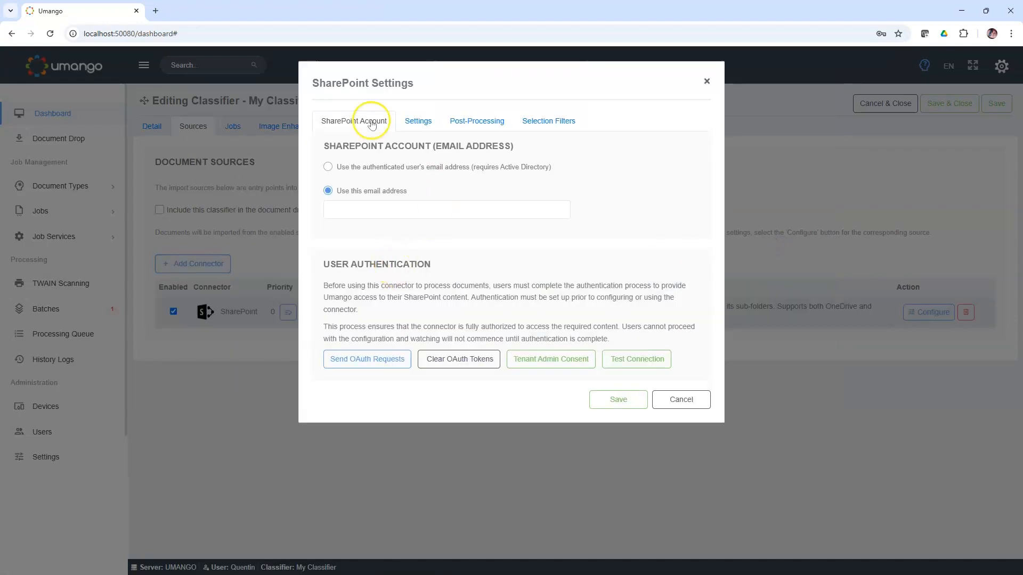
{"action": "left_click", "coordinate": [681, 399]}
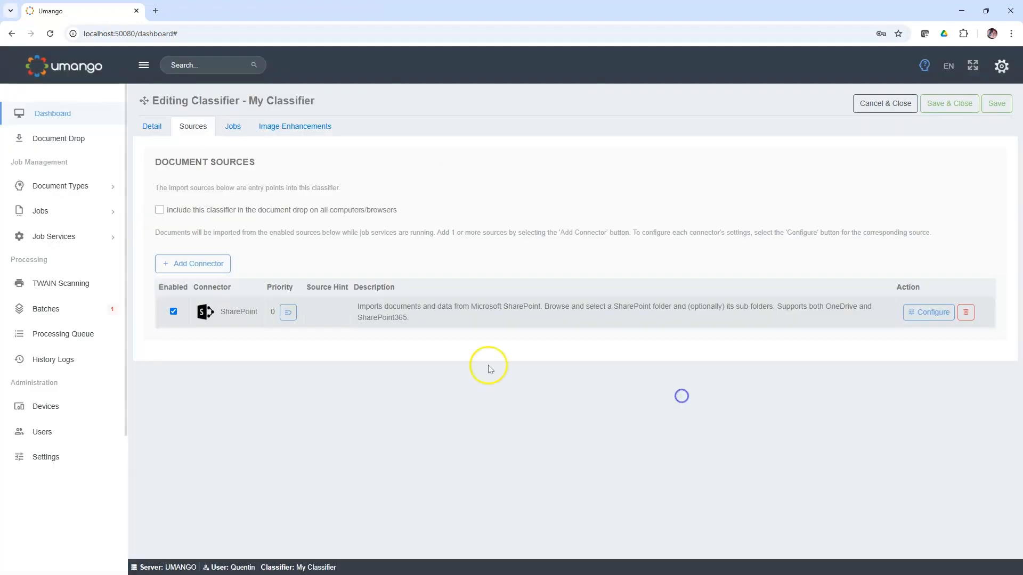
Step: Add an Email (Office365) import connector without configuring it, and include the classifier in the document drop on all computers/browsers
{"action": "left_click", "coordinate": [223, 263]}
{"action": "scroll", "coordinate": [516, 231], "scroll_direction": "down", "scroll_amount": 1}
{"action": "scroll", "coordinate": [516, 231], "scroll_direction": "up", "scroll_amount": 1}
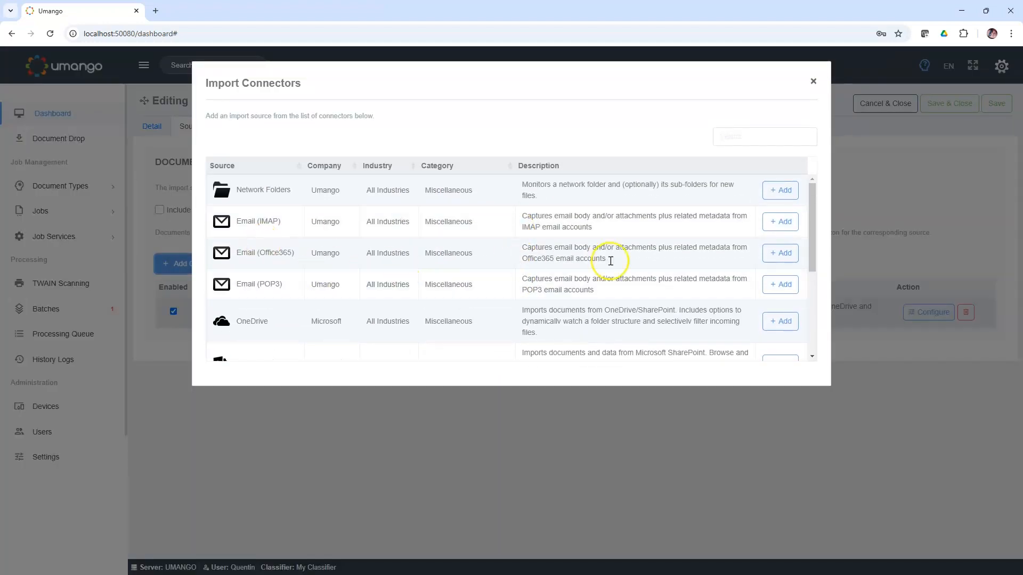
{"action": "left_click", "coordinate": [782, 255]}
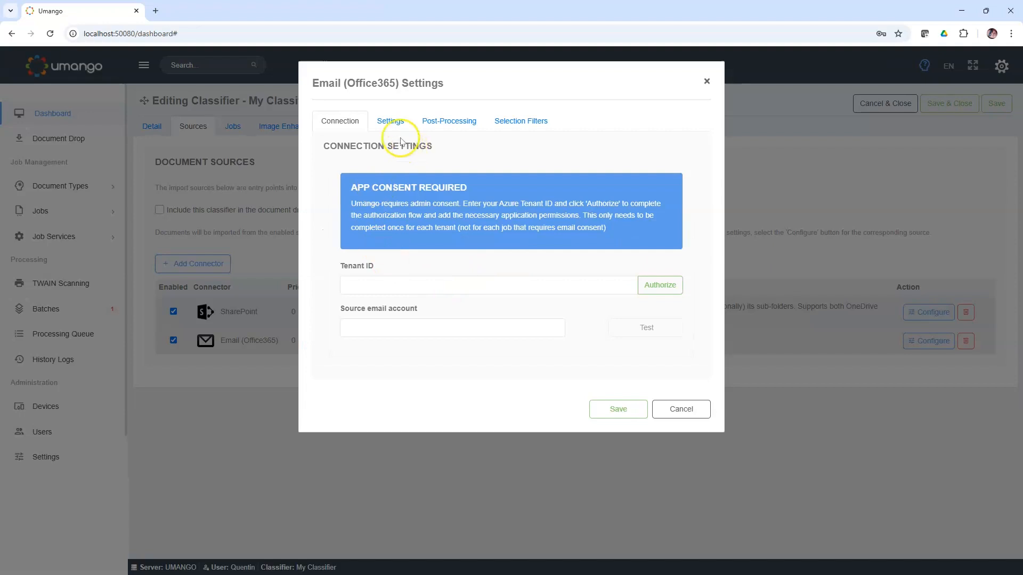
{"action": "left_click", "coordinate": [387, 120]}
{"action": "left_click", "coordinate": [442, 123]}
{"action": "left_click", "coordinate": [674, 351]}
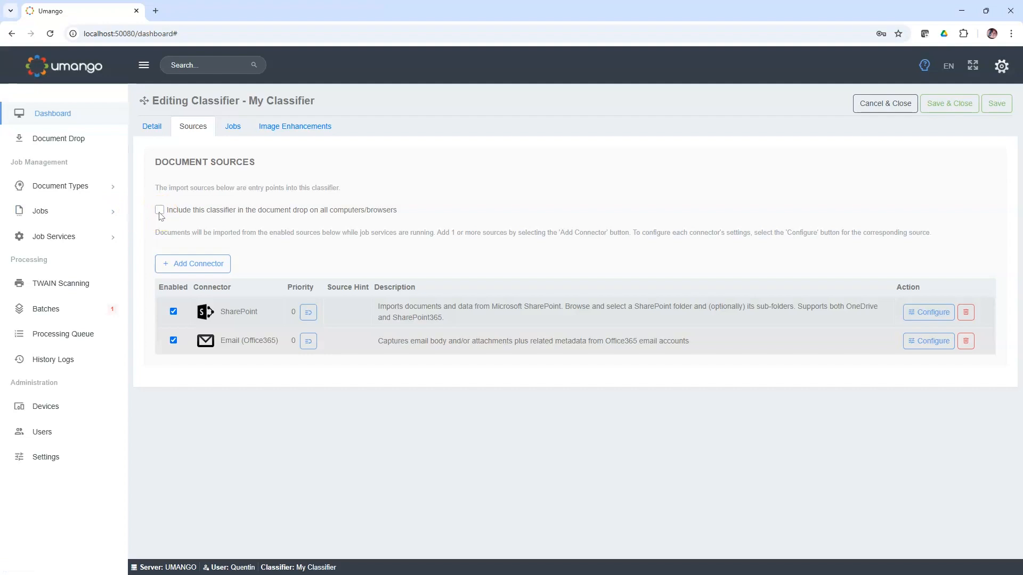
{"action": "left_click", "coordinate": [159, 210]}
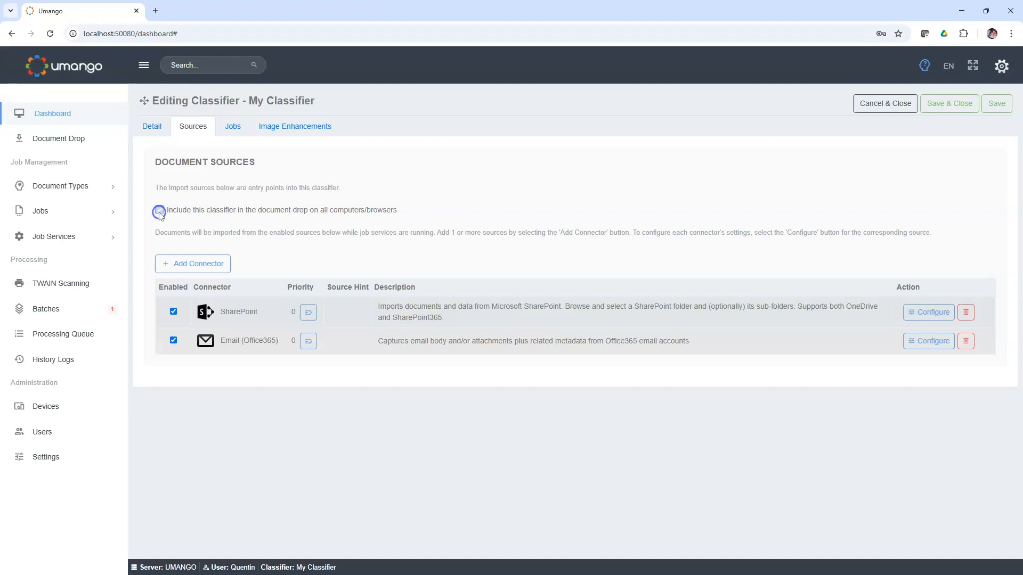
Step: Set the classification method to the classification engine that analyzes layout and appearance, and check which target jobs are available
{"action": "left_click", "coordinate": [233, 128]}
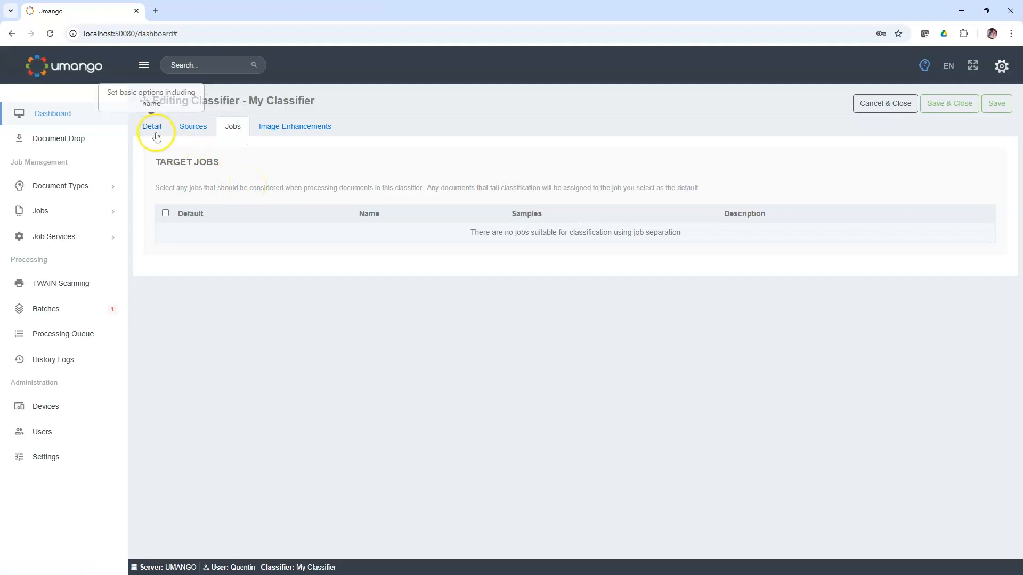
{"action": "left_click", "coordinate": [153, 127]}
{"action": "left_click", "coordinate": [597, 221]}
{"action": "left_click", "coordinate": [232, 128]}
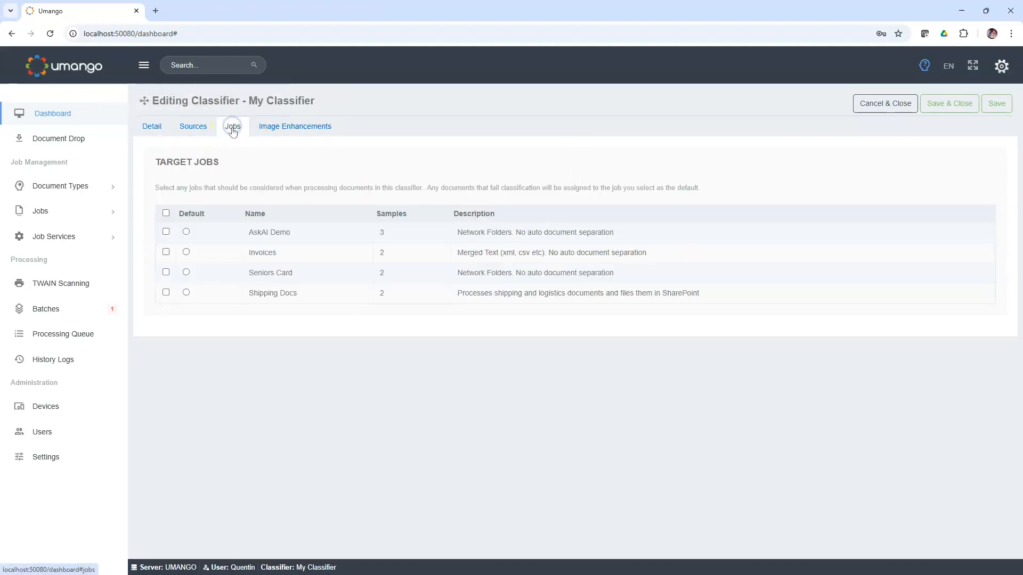
{"action": "left_click", "coordinate": [152, 129]}
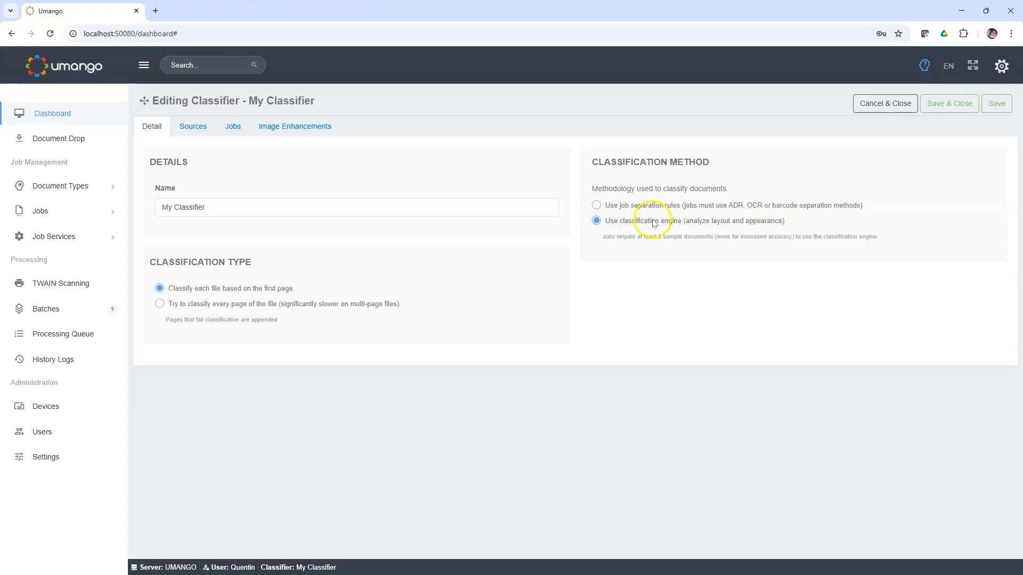
Step: Select AskAI Demo, Invoices and Shipping Docs as target jobs and make Seniors Card the default job
{"action": "left_click", "coordinate": [233, 127]}
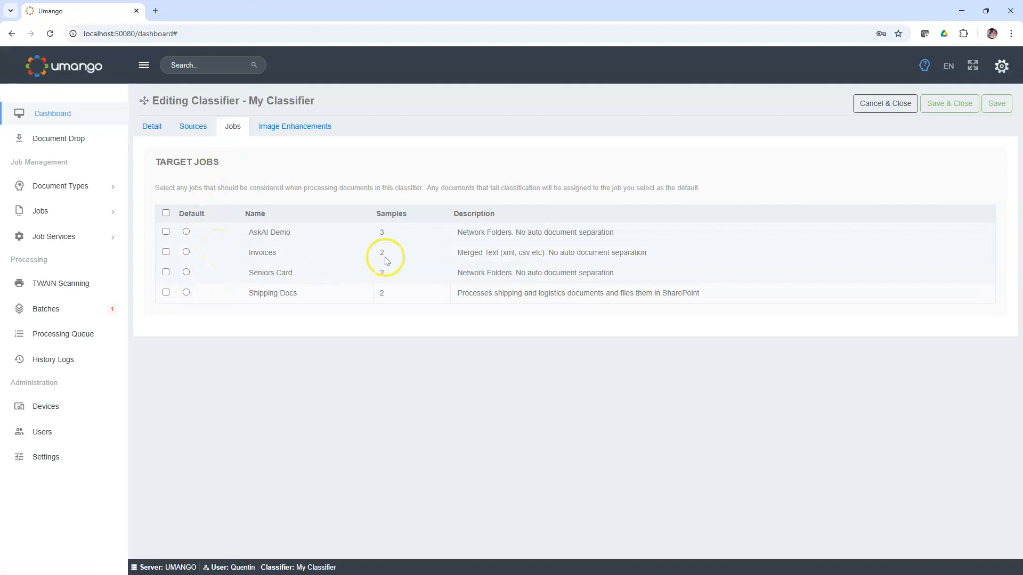
{"action": "left_click", "coordinate": [166, 232]}
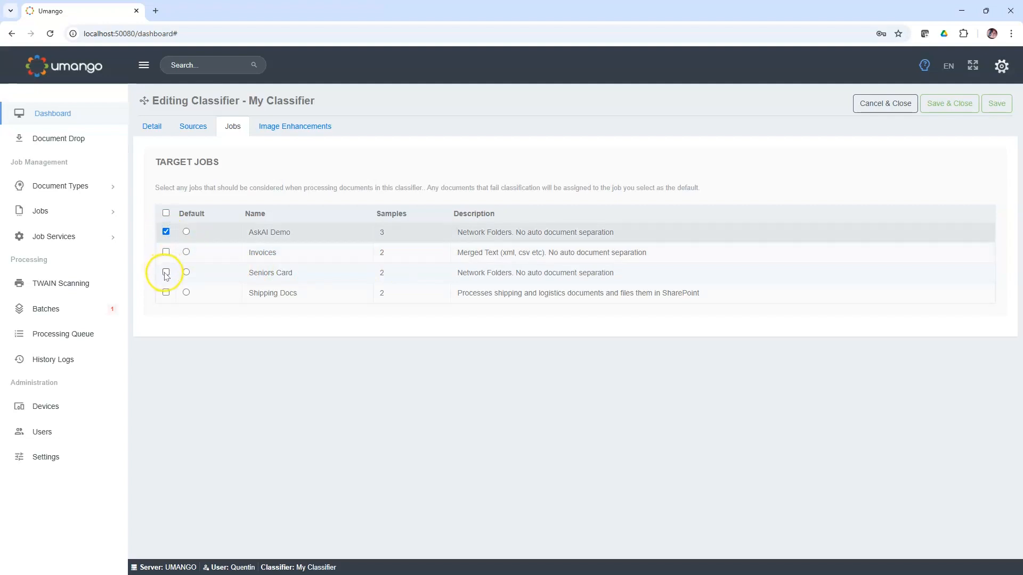
{"action": "left_click", "coordinate": [166, 292]}
{"action": "left_click", "coordinate": [165, 251]}
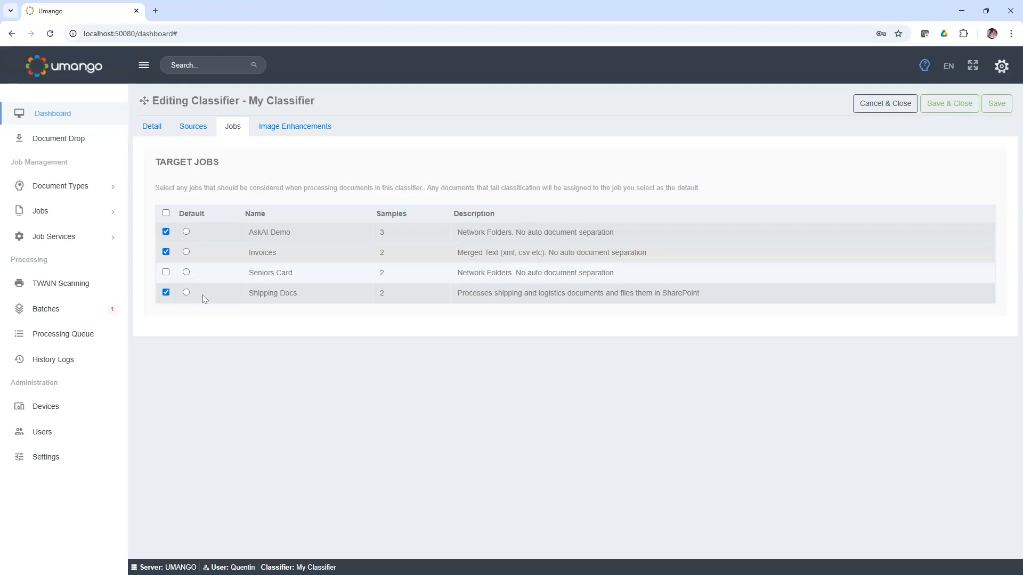
{"action": "left_click", "coordinate": [186, 231]}
{"action": "left_click_drag", "start_coordinate": [234, 273], "coordinate": [306, 273]}
{"action": "left_click", "coordinate": [186, 272]}
Step: Review the classifier's image enhancement options and return to its classification type and method details
{"action": "left_click", "coordinate": [282, 127]}
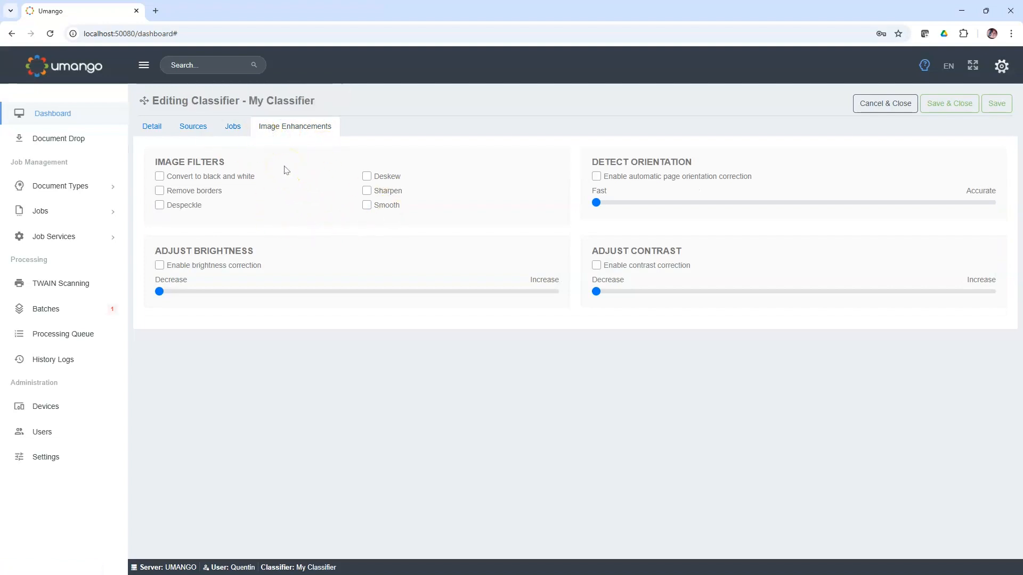
{"action": "left_click", "coordinate": [153, 130]}
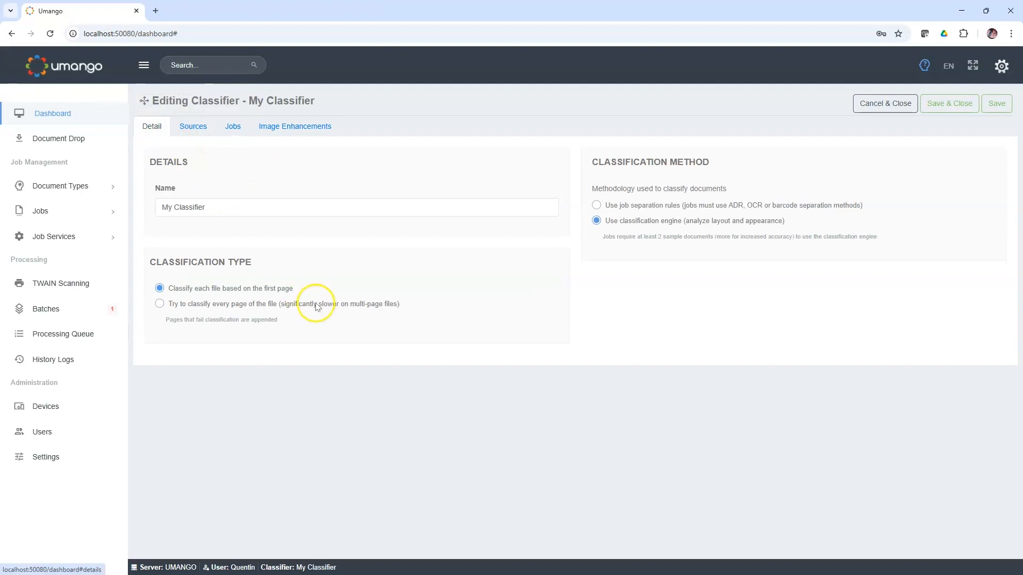